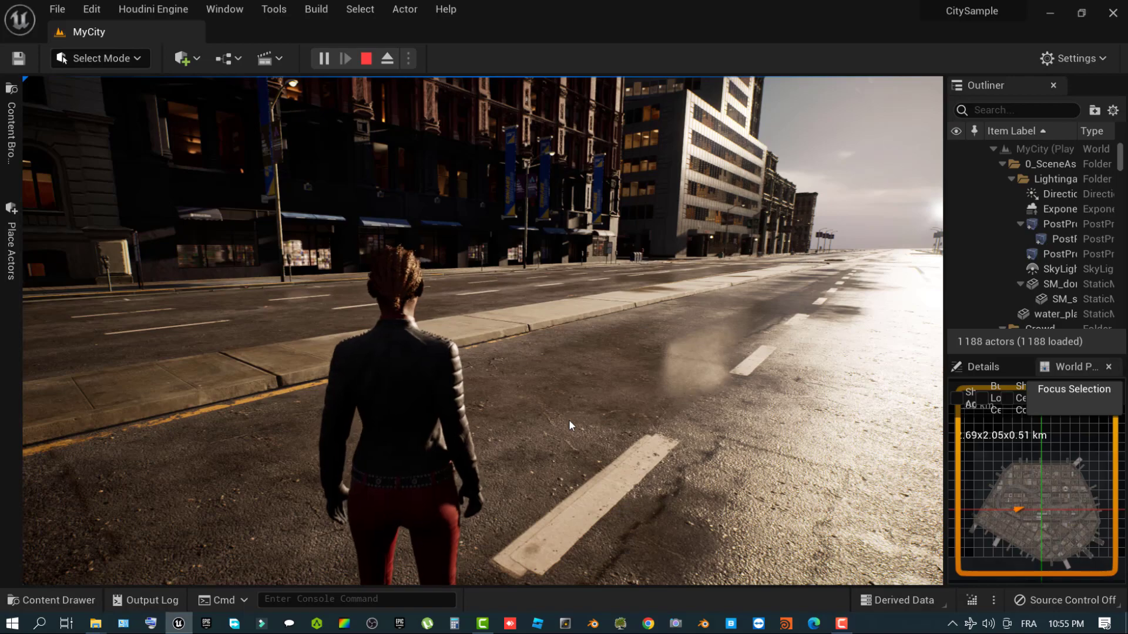
Walk the character forward down the MyCity street toward the sun, then step onto the road.
{"action": "key", "text": "w"}
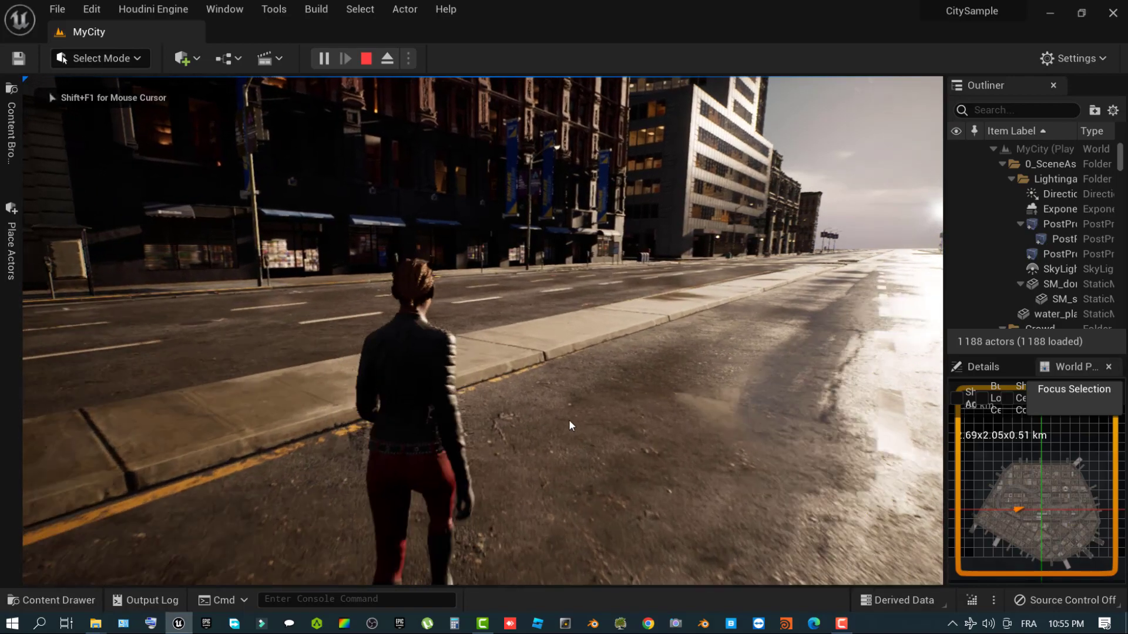
{"action": "key", "text": "w"}
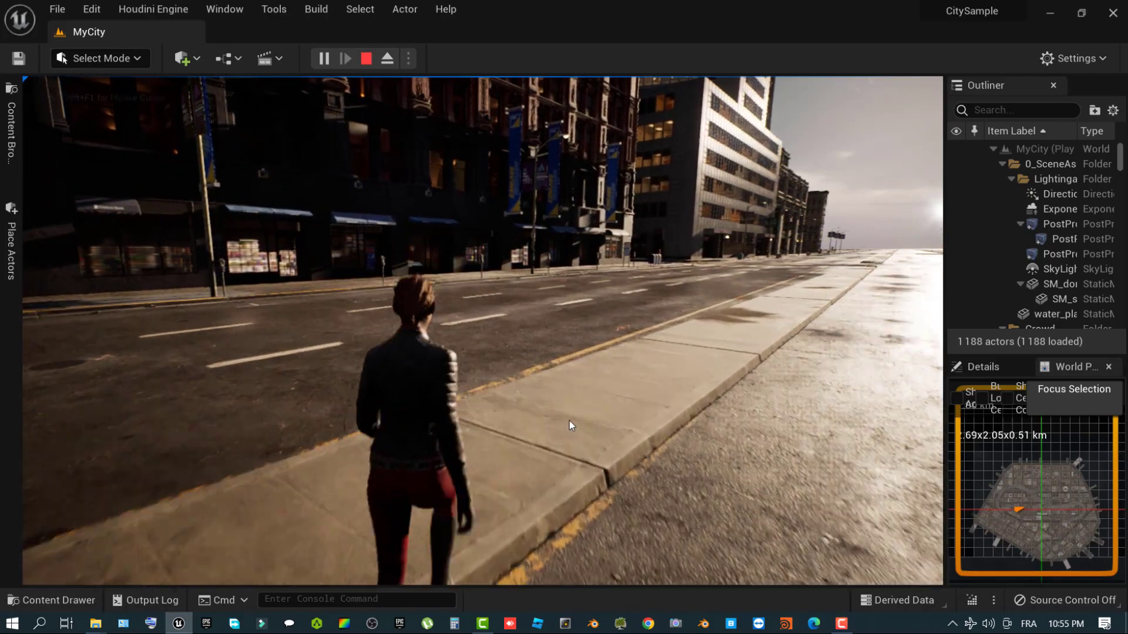
{"action": "mouse_move", "coordinate": [569, 420]}
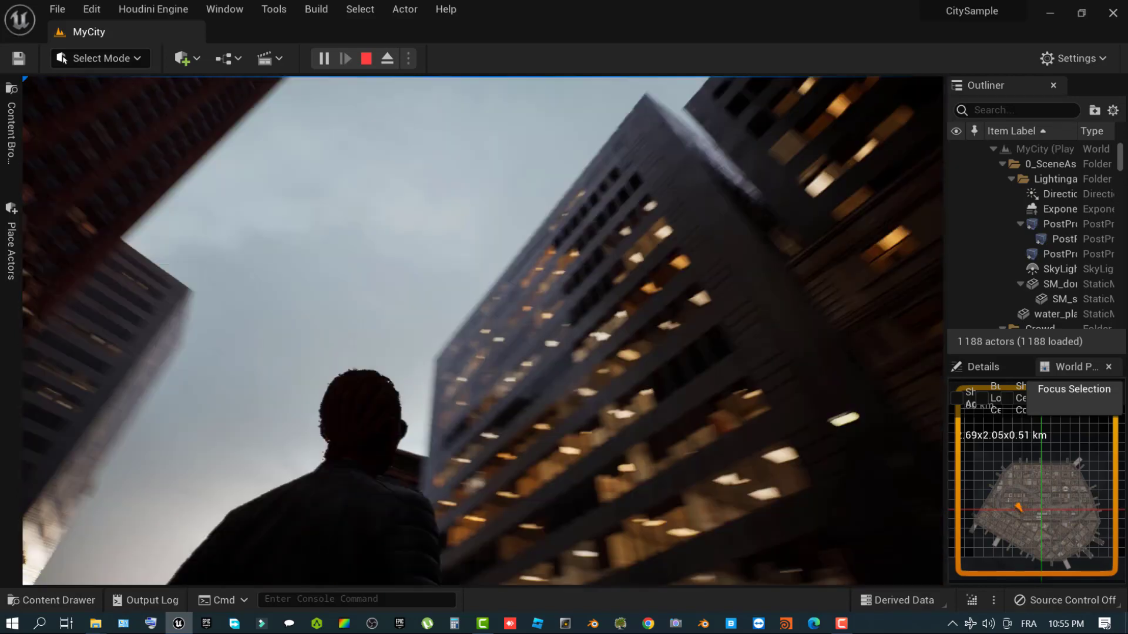
{"action": "mouse_move", "coordinate": [483, 331]}
{"action": "key", "text": "w"}
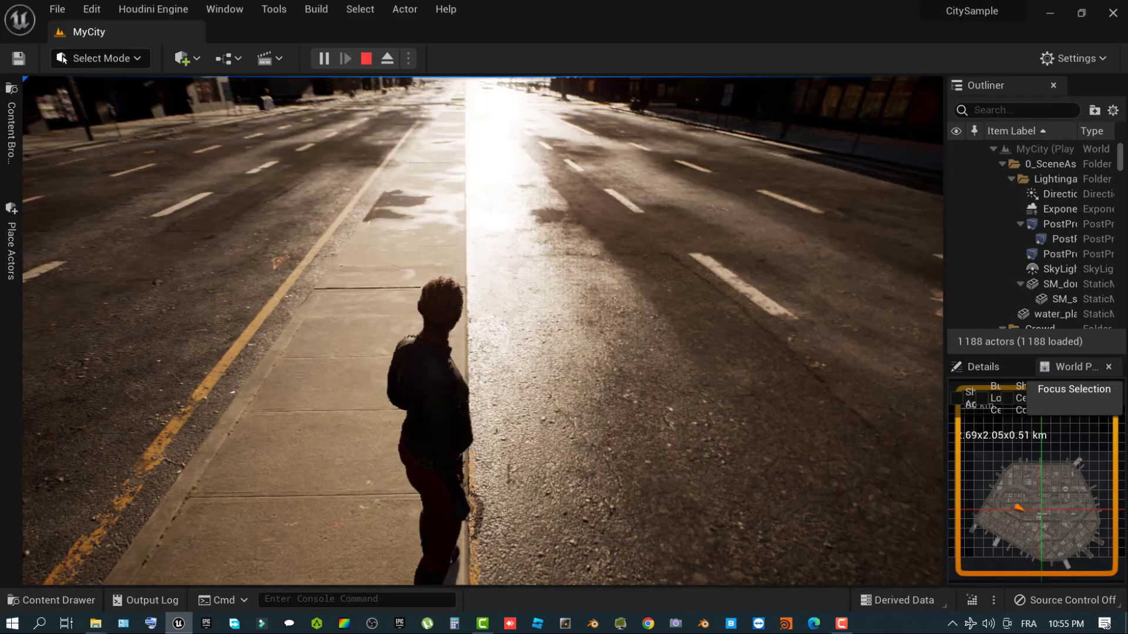
{"action": "key", "text": "w"}
{"action": "key", "text": "w"}
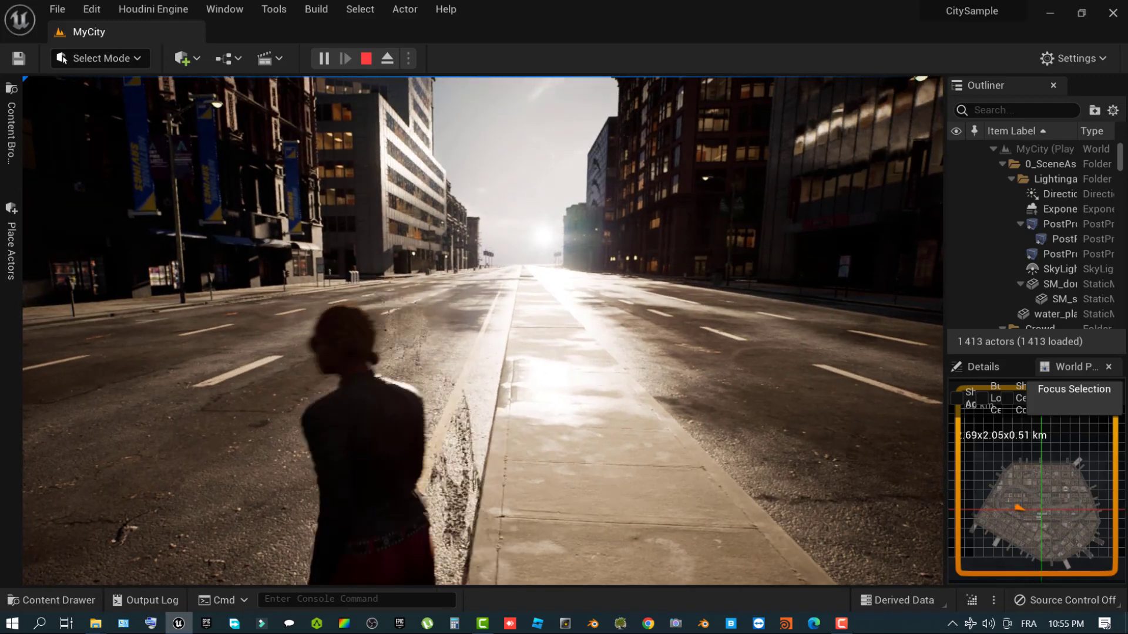
{"action": "key", "text": "a"}
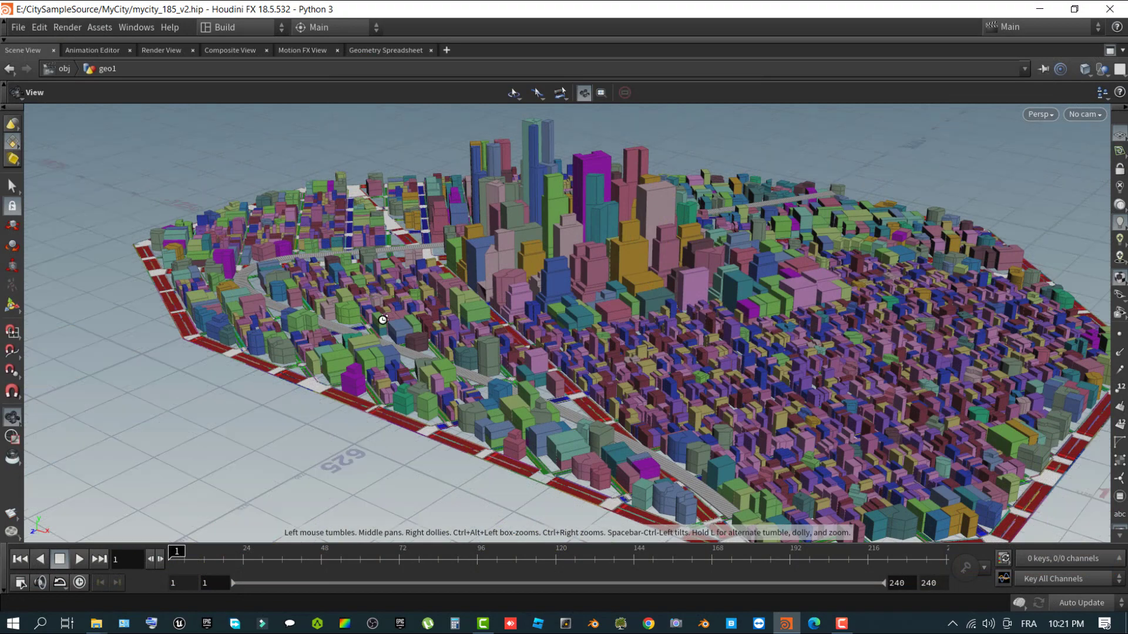
{"action": "left_click_drag", "start_coordinate": [382, 319], "coordinate": [630, 282]}
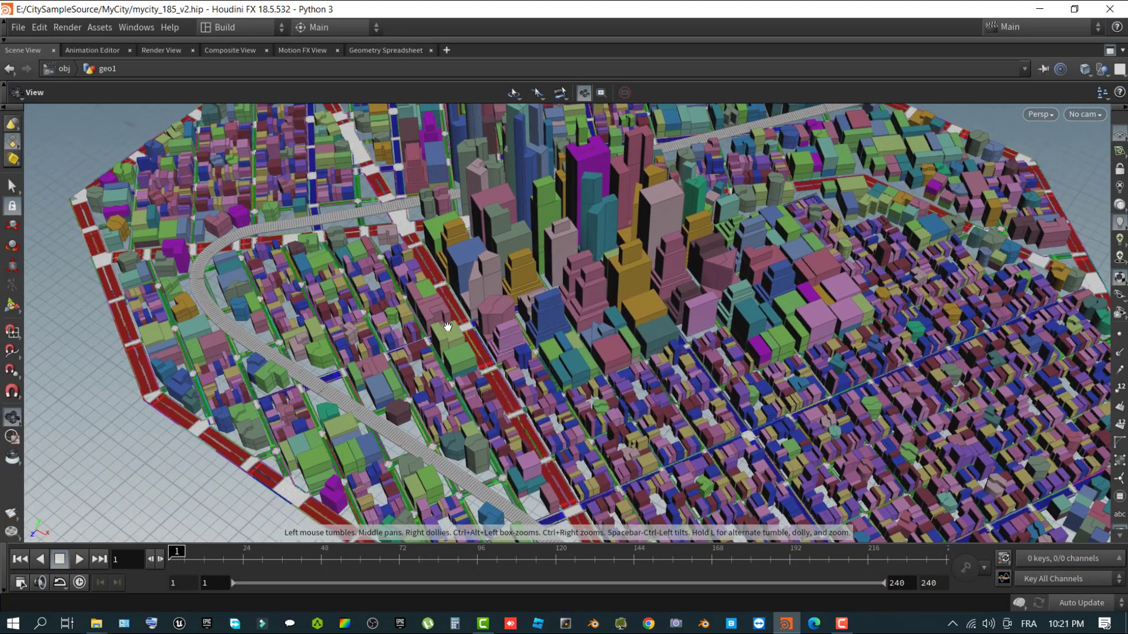
{"action": "scroll", "coordinate": [447, 327], "scroll_direction": "up", "scroll_amount": 3}
{"action": "scroll", "coordinate": [393, 332], "scroll_direction": "up", "scroll_amount": 10}
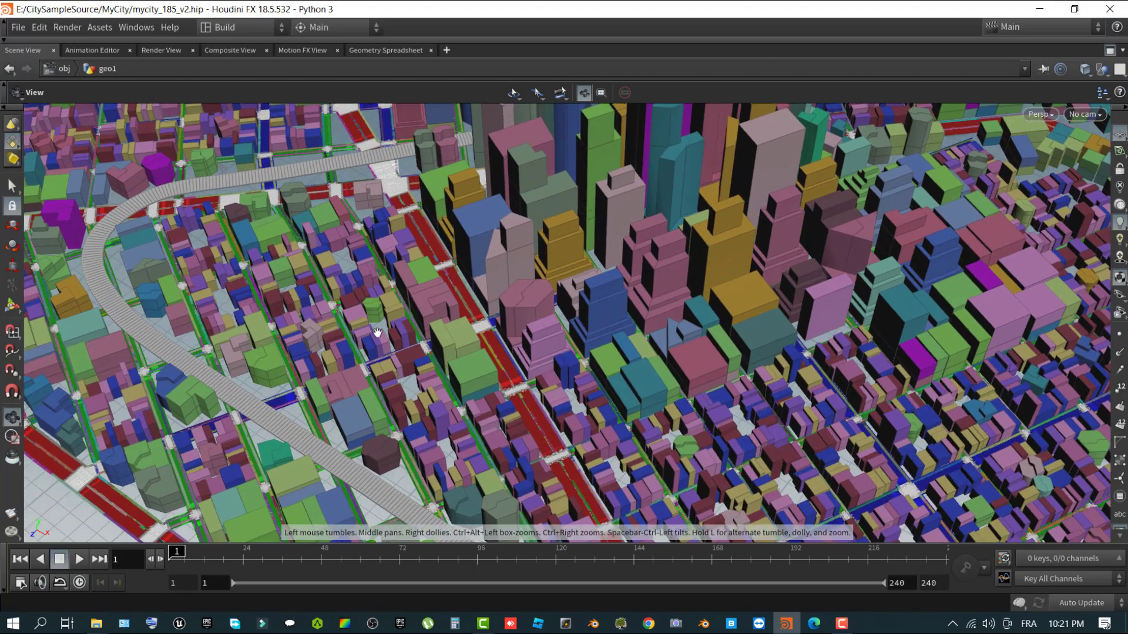
{"action": "scroll", "coordinate": [206, 379], "scroll_direction": "up", "scroll_amount": 5}
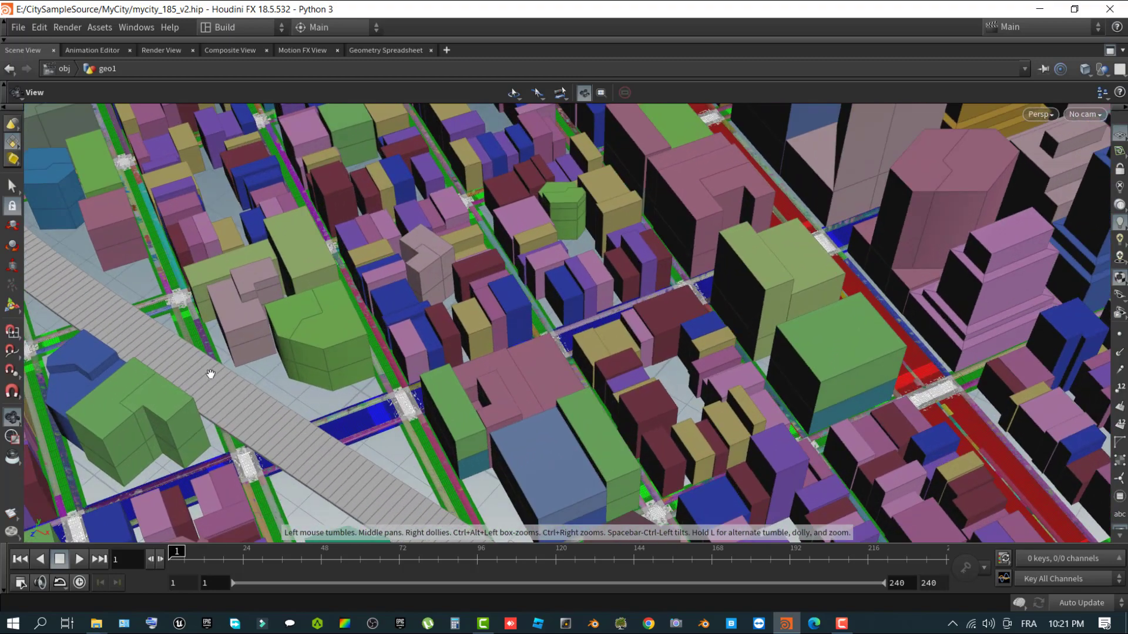
{"action": "scroll", "coordinate": [362, 385], "scroll_direction": "up", "scroll_amount": 5}
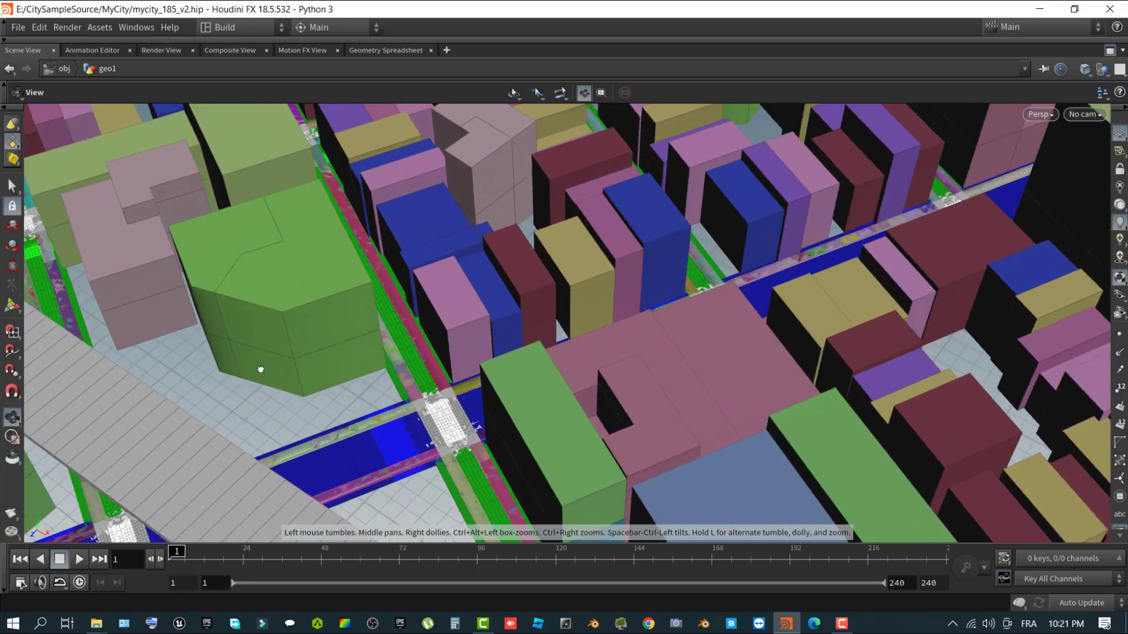
{"action": "left_click_drag", "start_coordinate": [256, 367], "coordinate": [685, 312]}
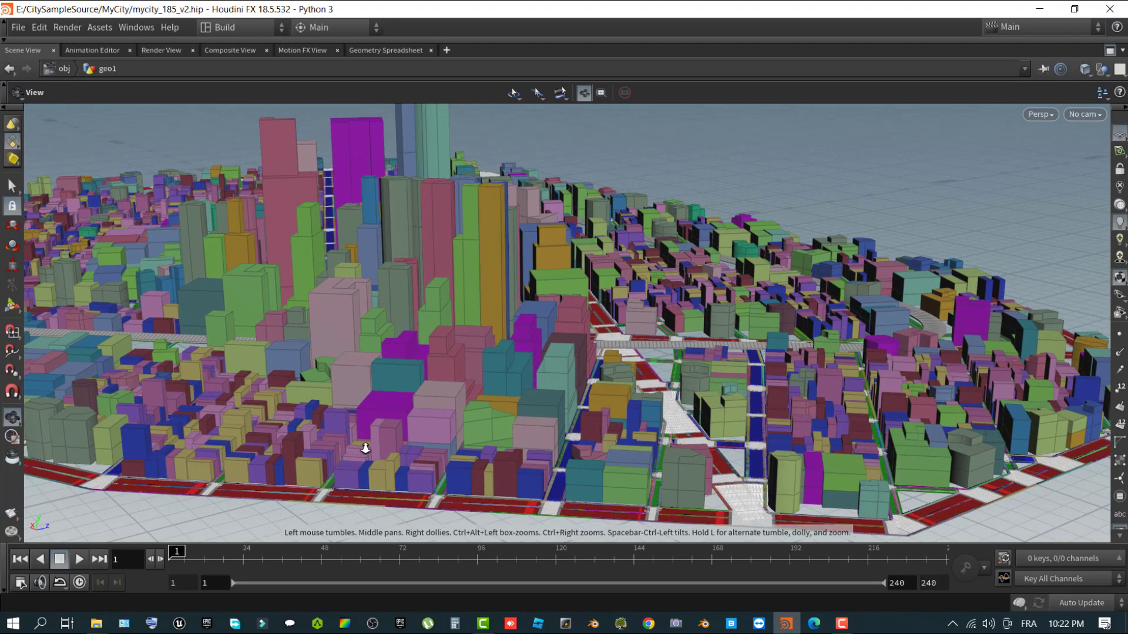
{"action": "left_click_drag", "start_coordinate": [391, 273], "coordinate": [293, 359]}
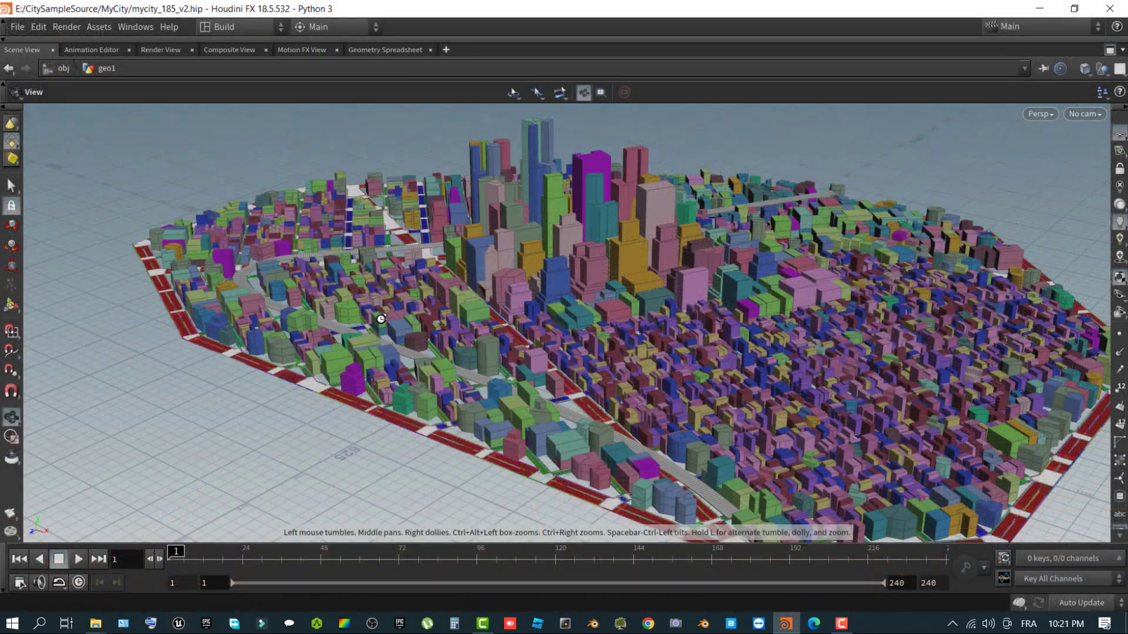
{"action": "left_click_drag", "start_coordinate": [382, 320], "coordinate": [379, 359]}
{"action": "scroll", "coordinate": [447, 326], "scroll_direction": "up", "scroll_amount": 3}
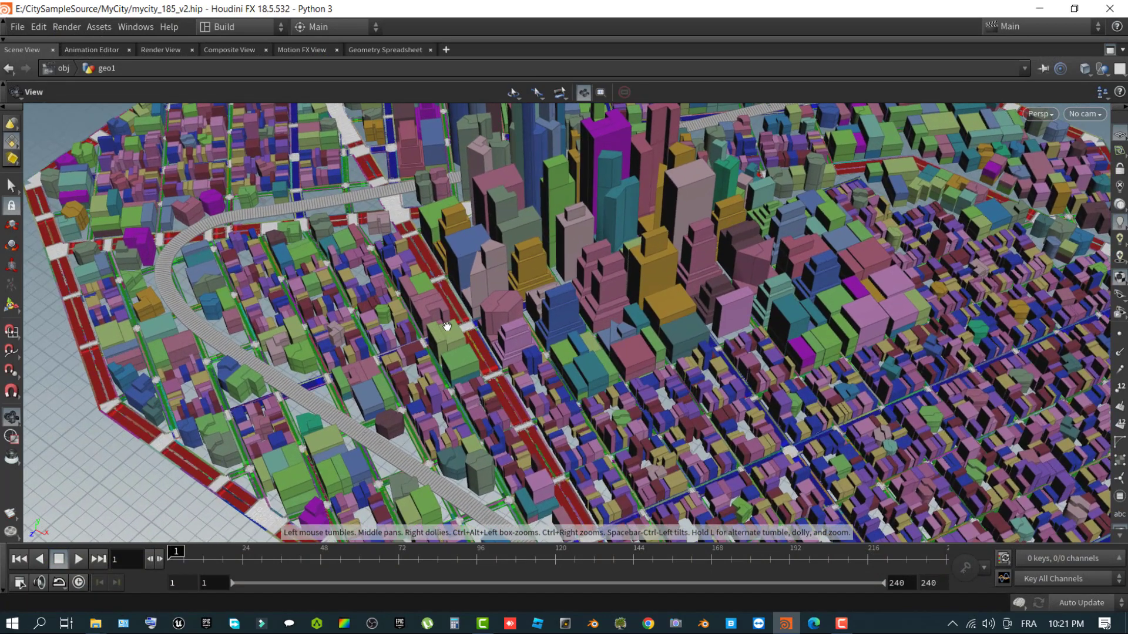
{"action": "scroll", "coordinate": [393, 331], "scroll_direction": "up", "scroll_amount": 6}
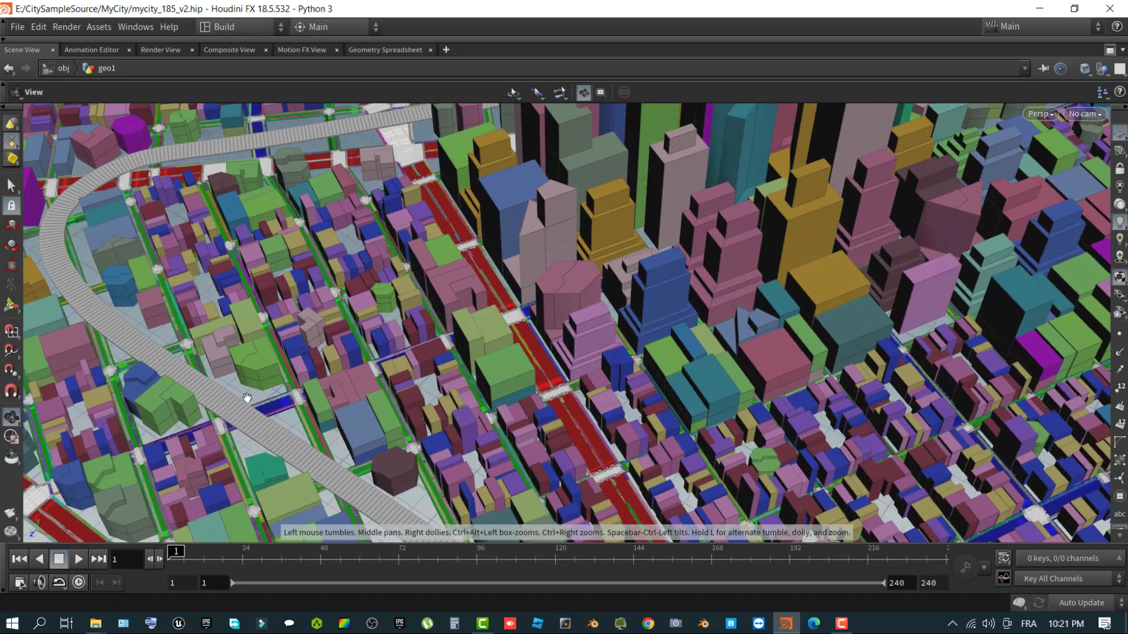
{"action": "scroll", "coordinate": [180, 384], "scroll_direction": "up", "scroll_amount": 3}
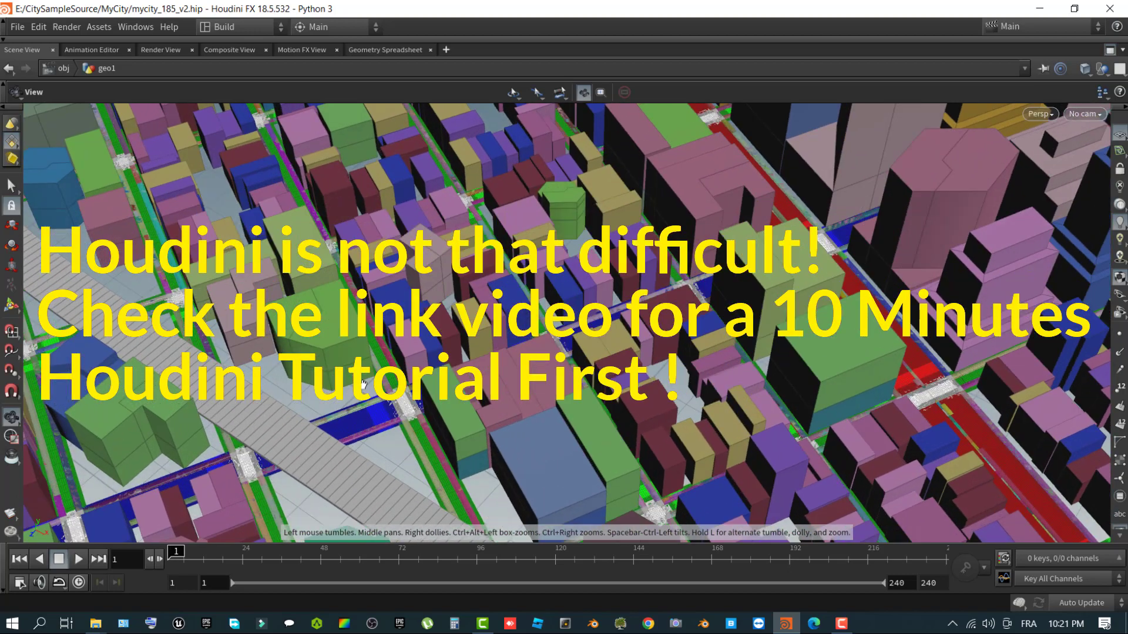
{"action": "scroll", "coordinate": [363, 385], "scroll_direction": "up", "scroll_amount": 4}
{"action": "left_click_drag", "start_coordinate": [255, 365], "coordinate": [686, 312]}
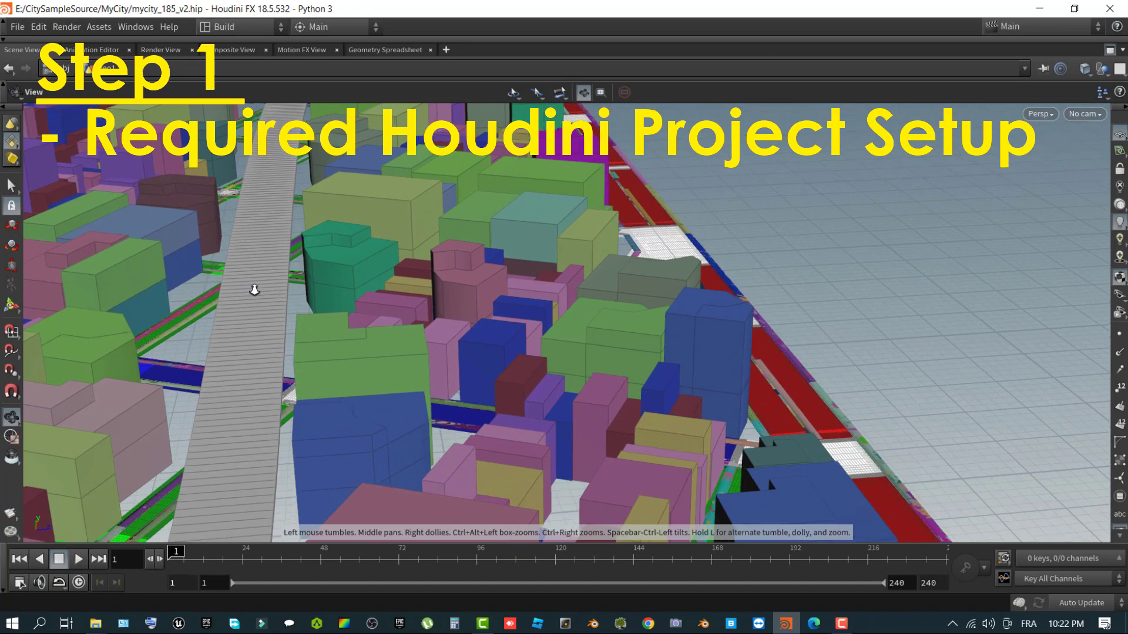
{"action": "left_click_drag", "start_coordinate": [255, 291], "coordinate": [356, 290]}
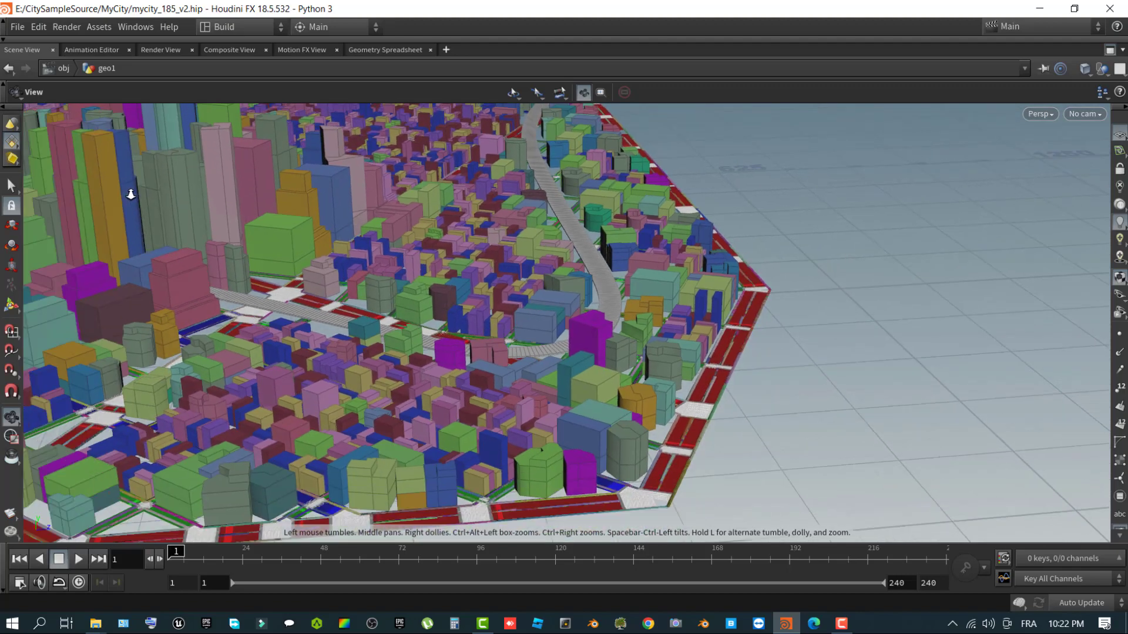
{"action": "middle_click_drag", "start_coordinate": [131, 194], "coordinate": [504, 436]}
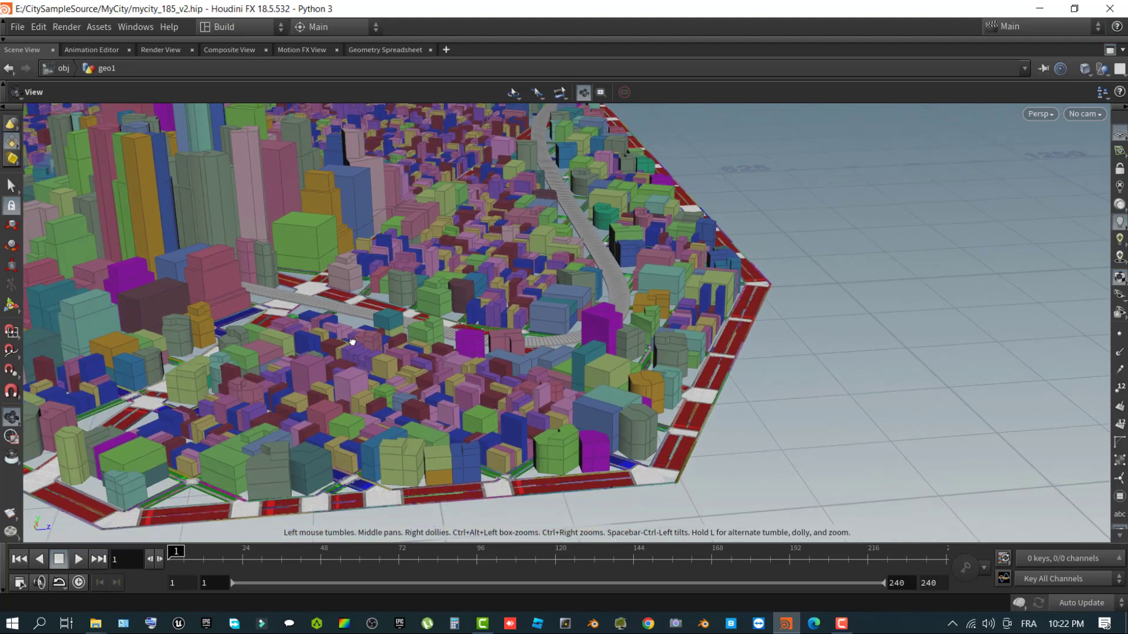
{"action": "left_click_drag", "start_coordinate": [360, 341], "coordinate": [406, 326]}
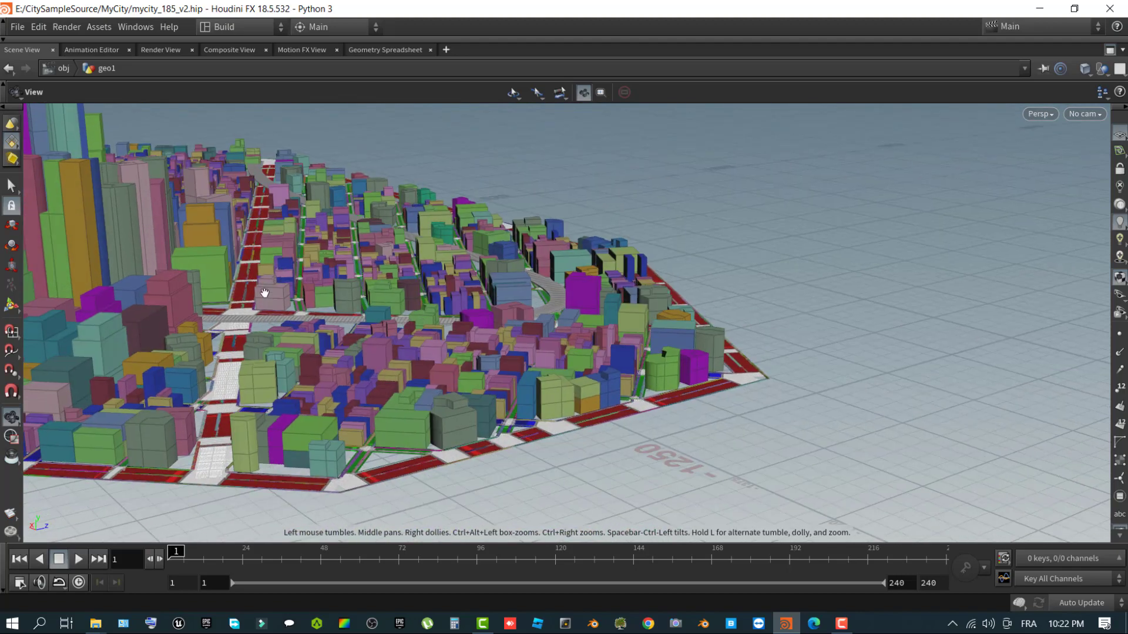
{"action": "scroll", "coordinate": [330, 307], "scroll_direction": "up", "scroll_amount": 10}
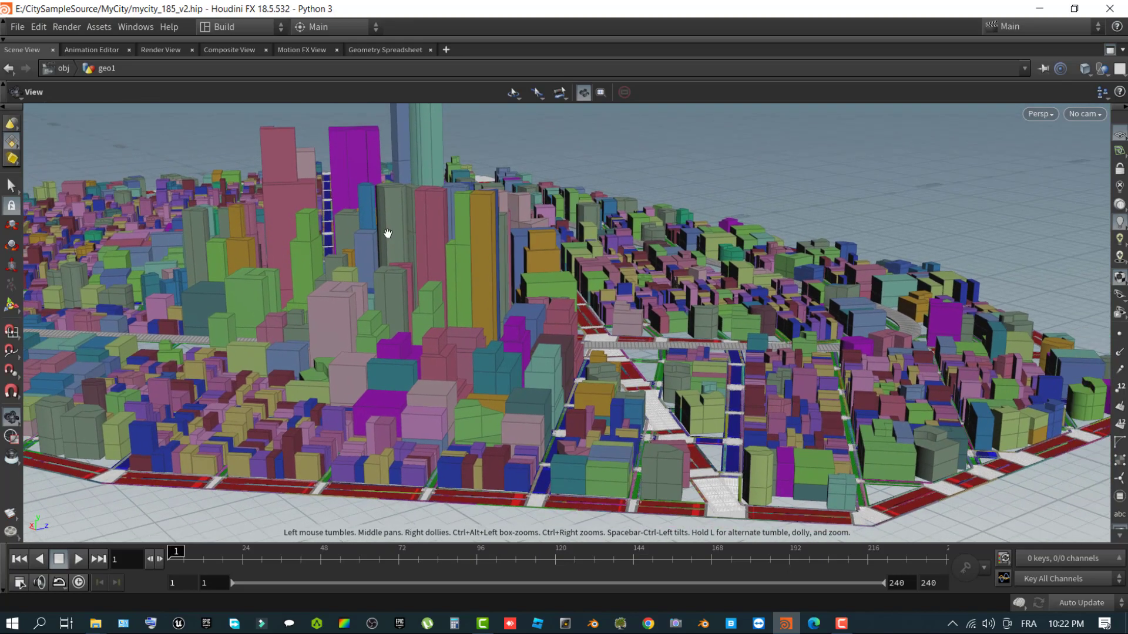
{"action": "left_click_drag", "start_coordinate": [390, 273], "coordinate": [390, 334]}
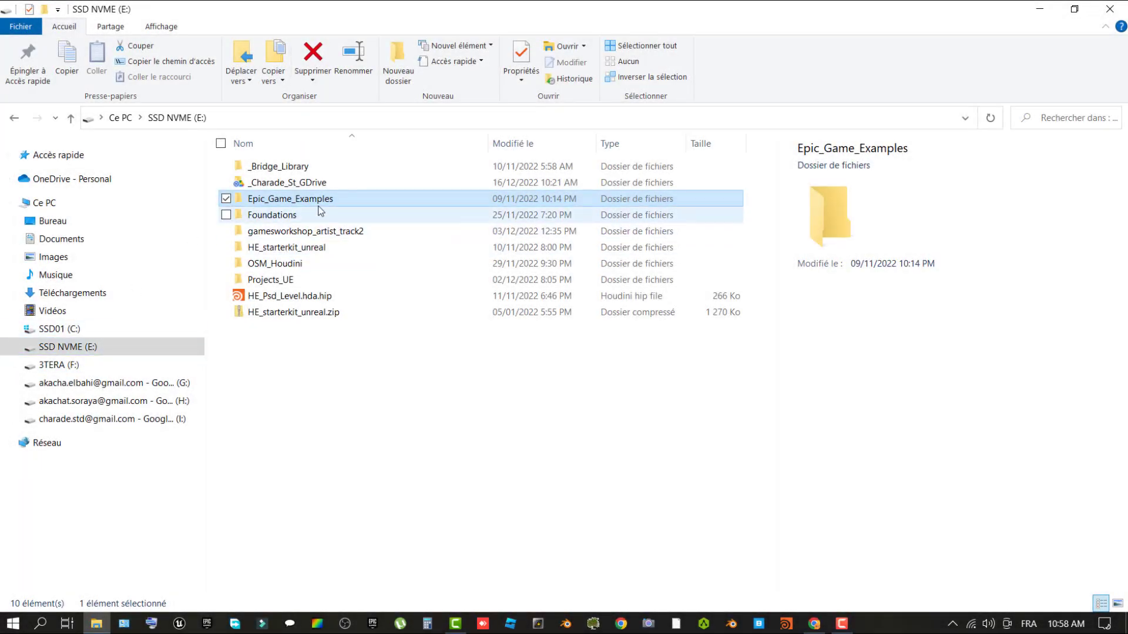
Browse Epic_Game_Examples > CitySample to locate the CitySample_HoudiniFiles.zip archive.
{"action": "double_click", "coordinate": [287, 201]}
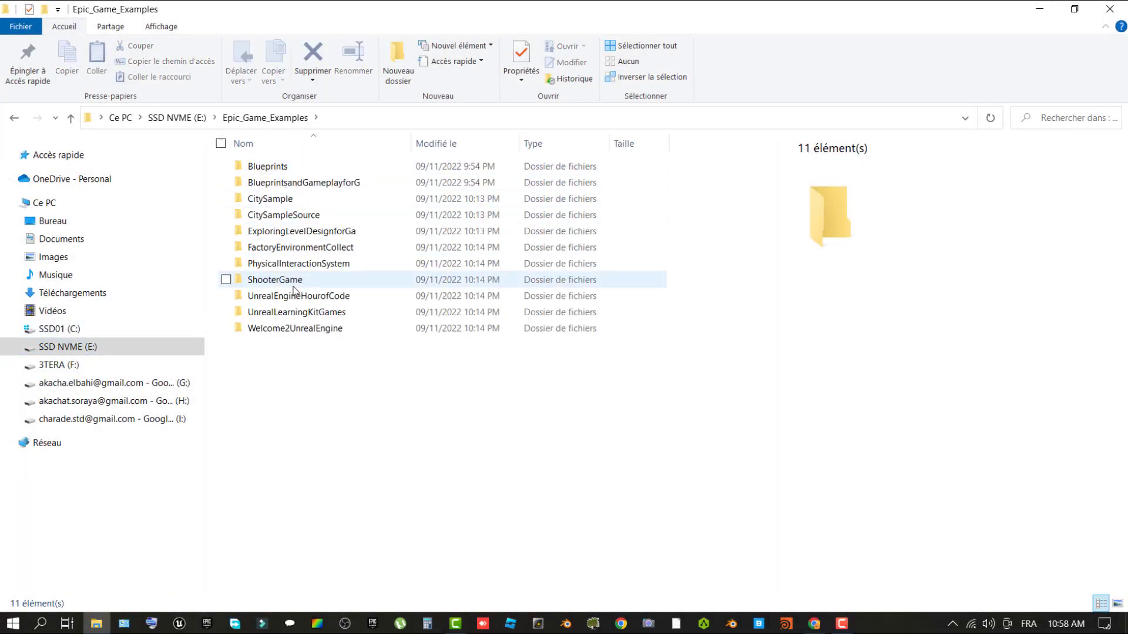
{"action": "double_click", "coordinate": [294, 200]}
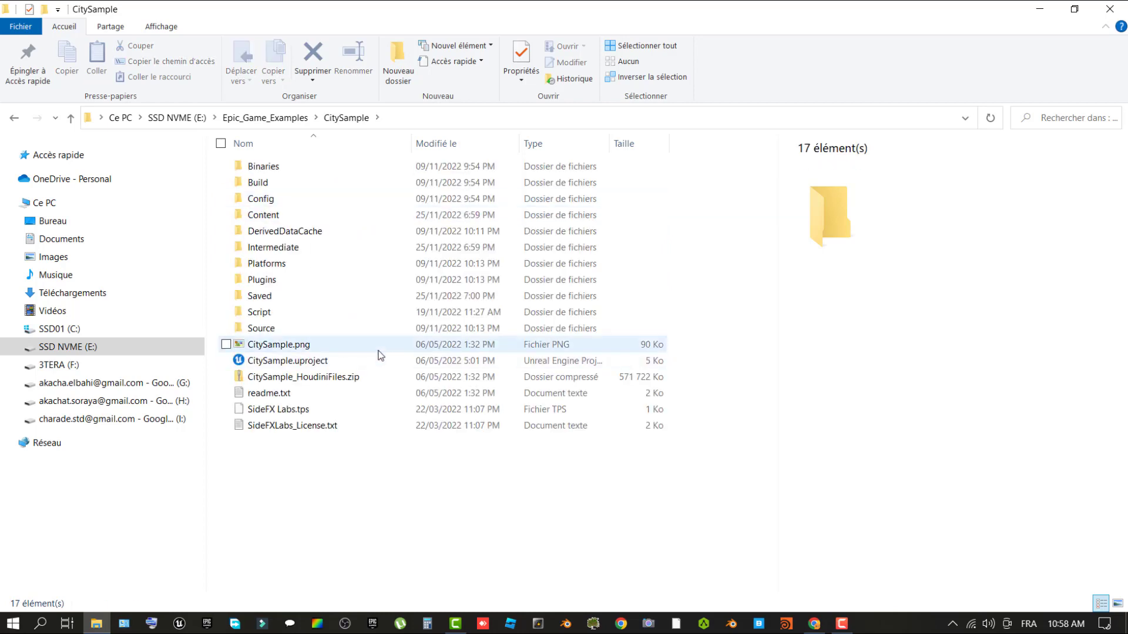
{"action": "left_click", "coordinate": [346, 381]}
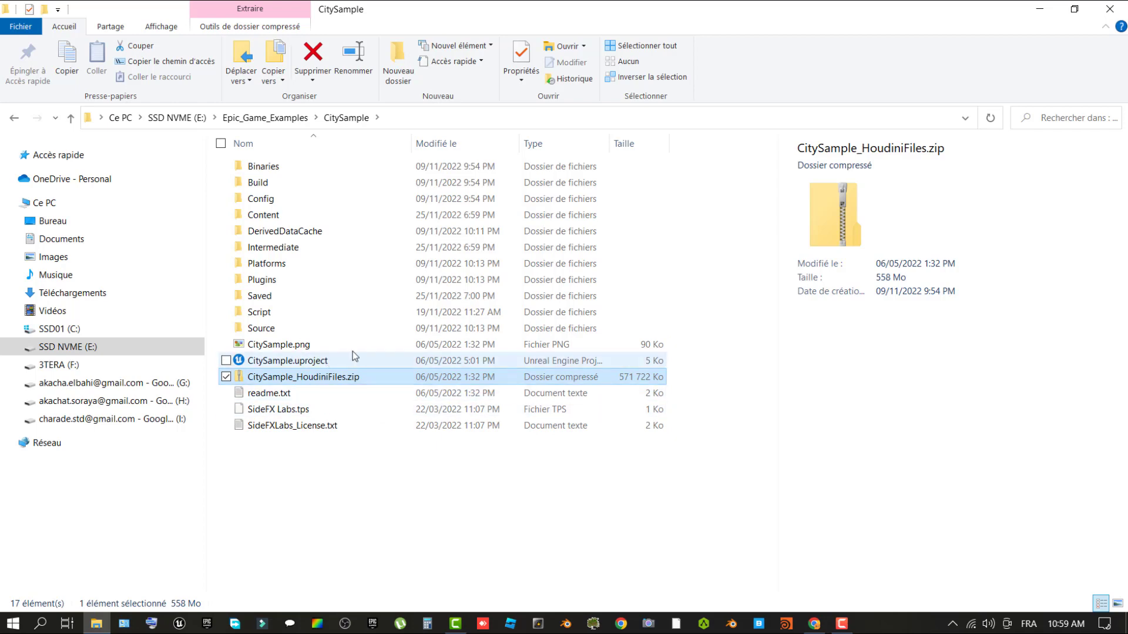
{"action": "left_click", "coordinate": [422, 499]}
Back at the E: drive root, create a new folder named CitySampleSource.
{"action": "left_click", "coordinate": [188, 119]}
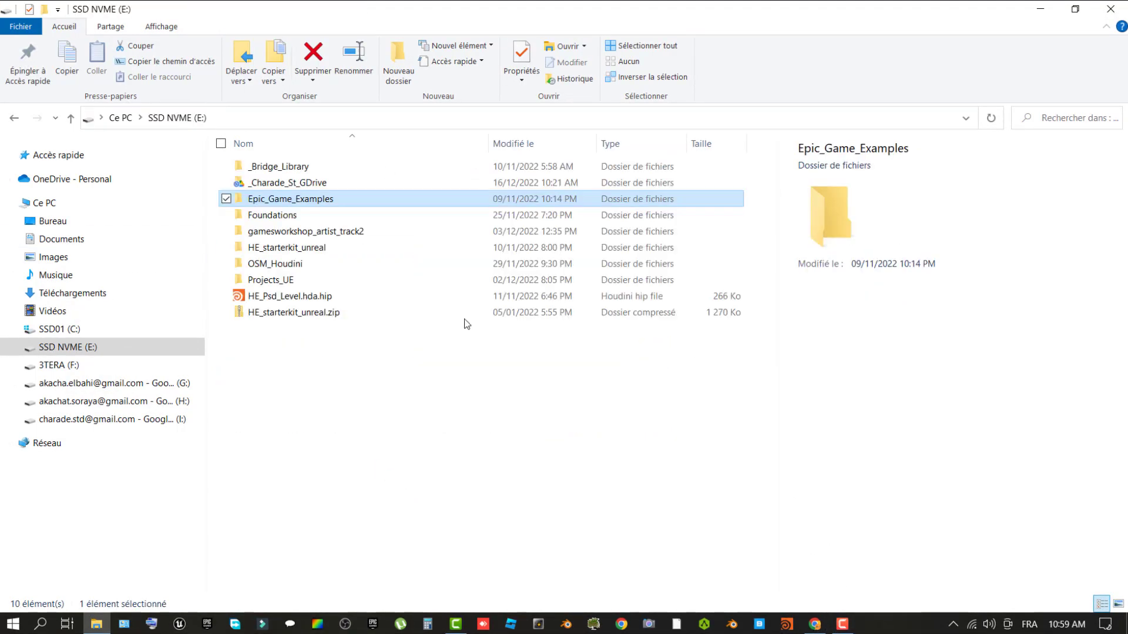
{"action": "left_click", "coordinate": [353, 452]}
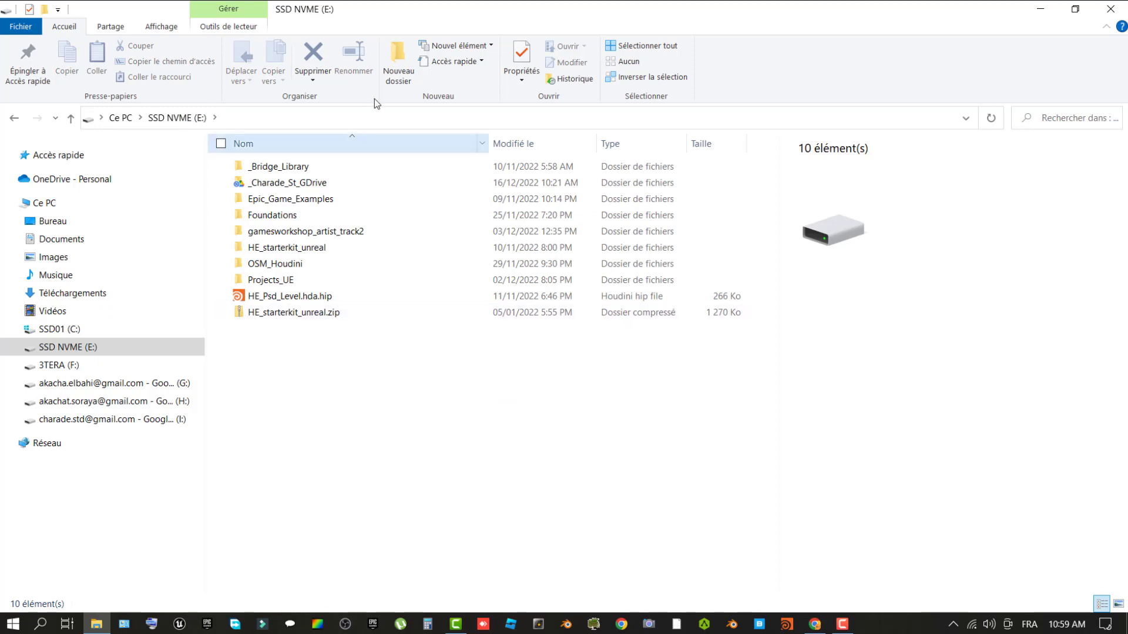
{"action": "left_click", "coordinate": [399, 62]}
{"action": "type", "text": "CitySampleSource"}
{"action": "key", "text": "Return"}
{"action": "key", "text": "Return"}
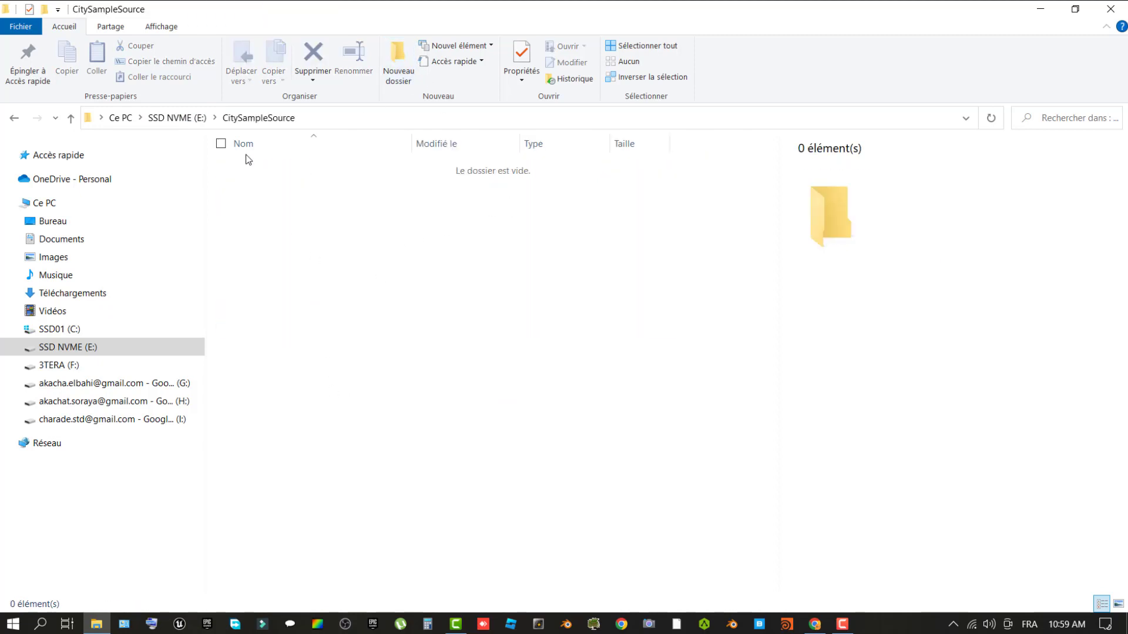
{"action": "left_click", "coordinate": [179, 118]}
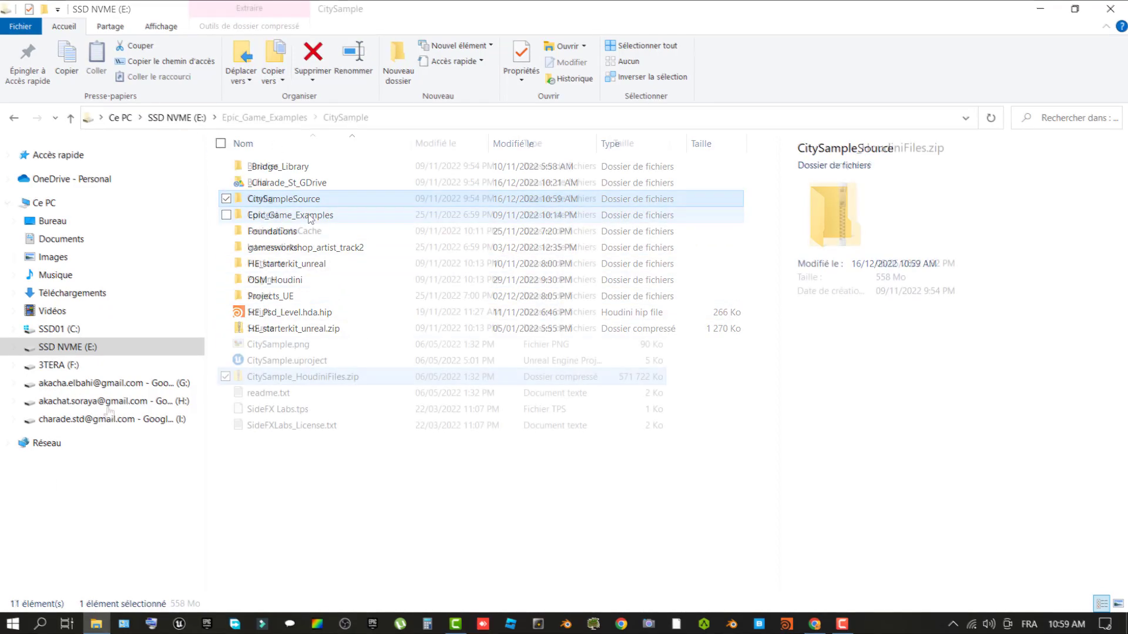
{"action": "left_click", "coordinate": [188, 122]}
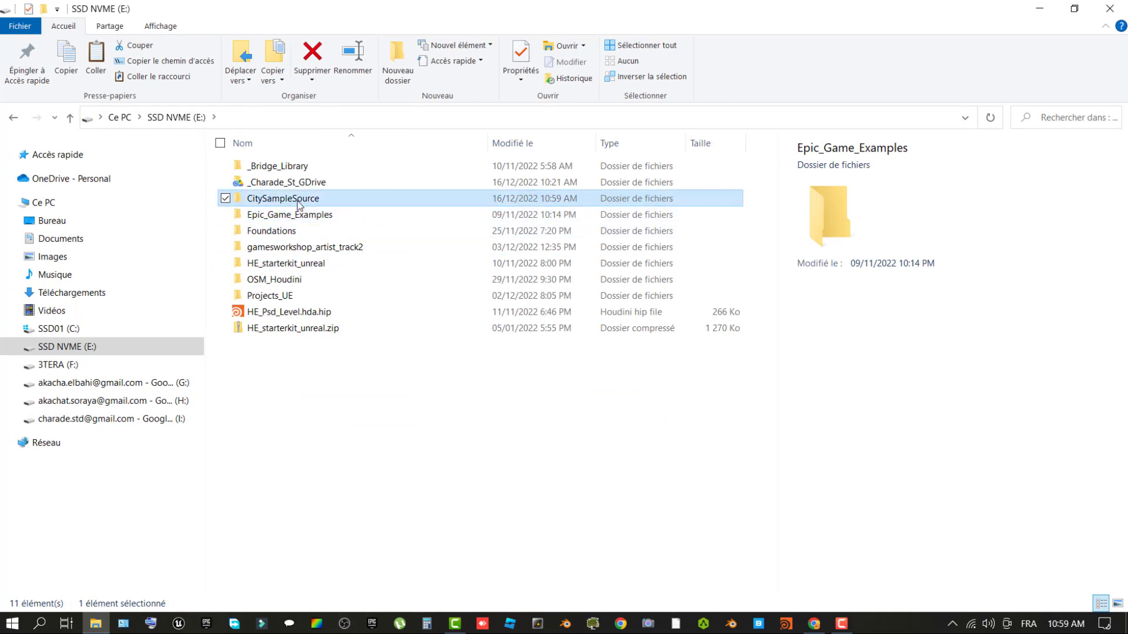
Paste CitySample_HoudiniFiles.zip into the empty CitySampleSource folder.
{"action": "double_click", "coordinate": [276, 182]}
{"action": "right_click", "coordinate": [354, 251]}
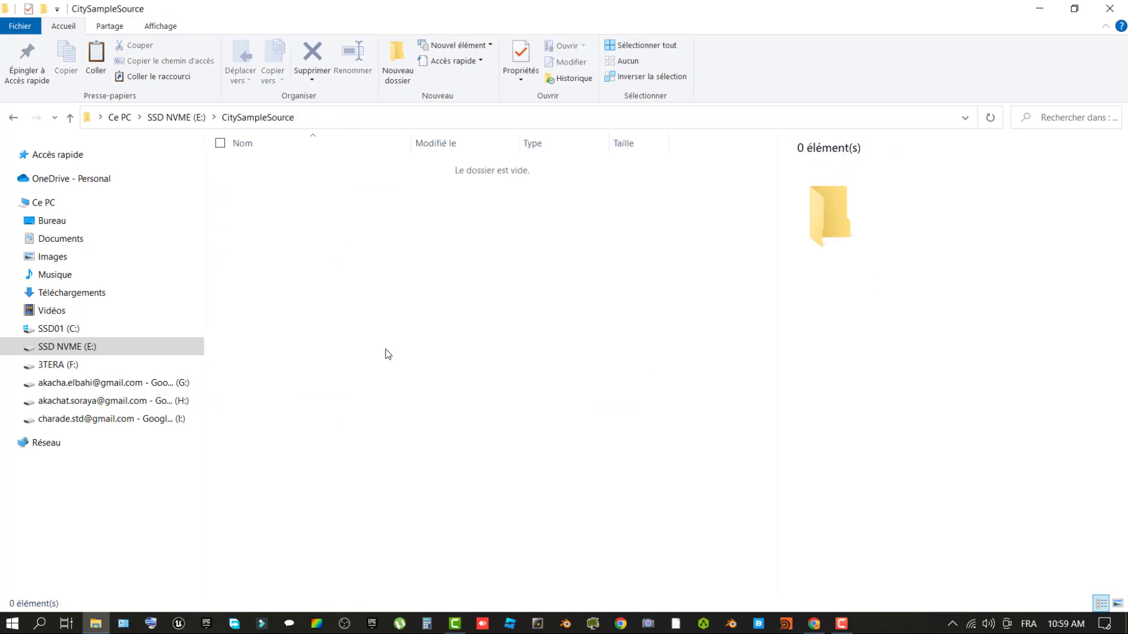
{"action": "key", "text": "ctrl+v"}
Extract the zip here with 7-Zip, producing Small_City and the SideFX Labs files.
{"action": "right_click", "coordinate": [328, 171]}
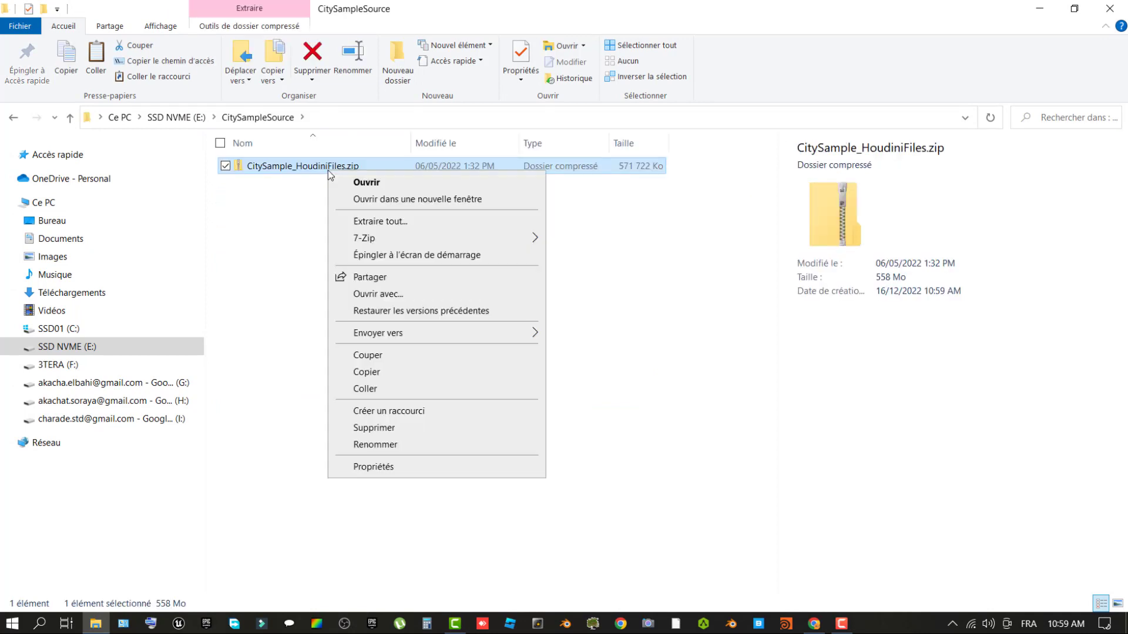
{"action": "mouse_move", "coordinate": [445, 237]}
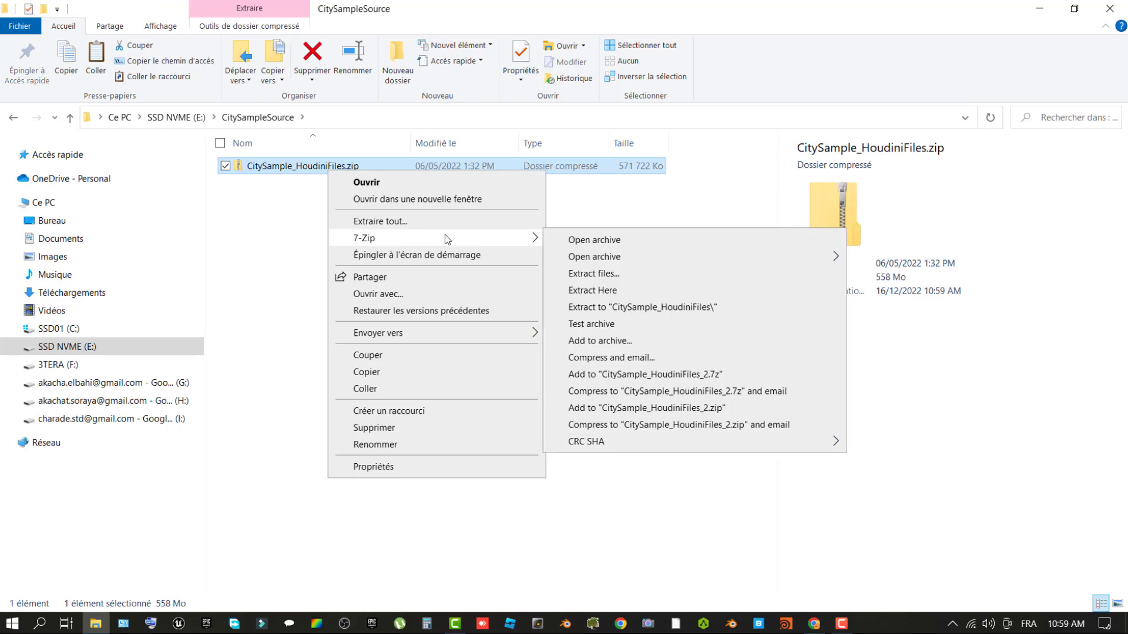
{"action": "left_click", "coordinate": [607, 290]}
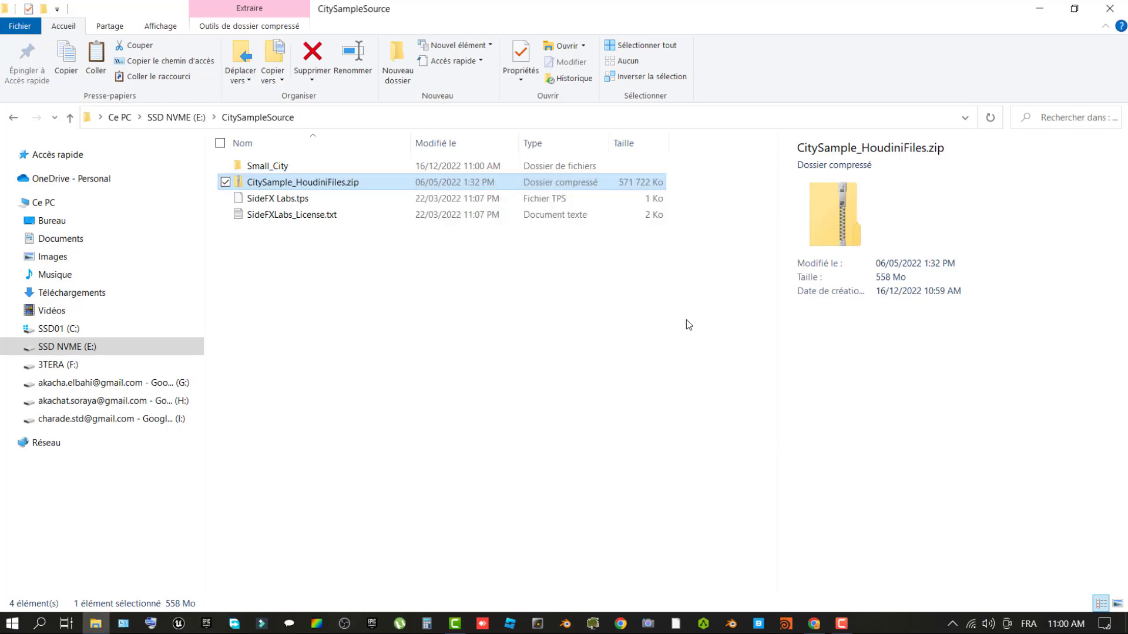
{"action": "left_click", "coordinate": [336, 323]}
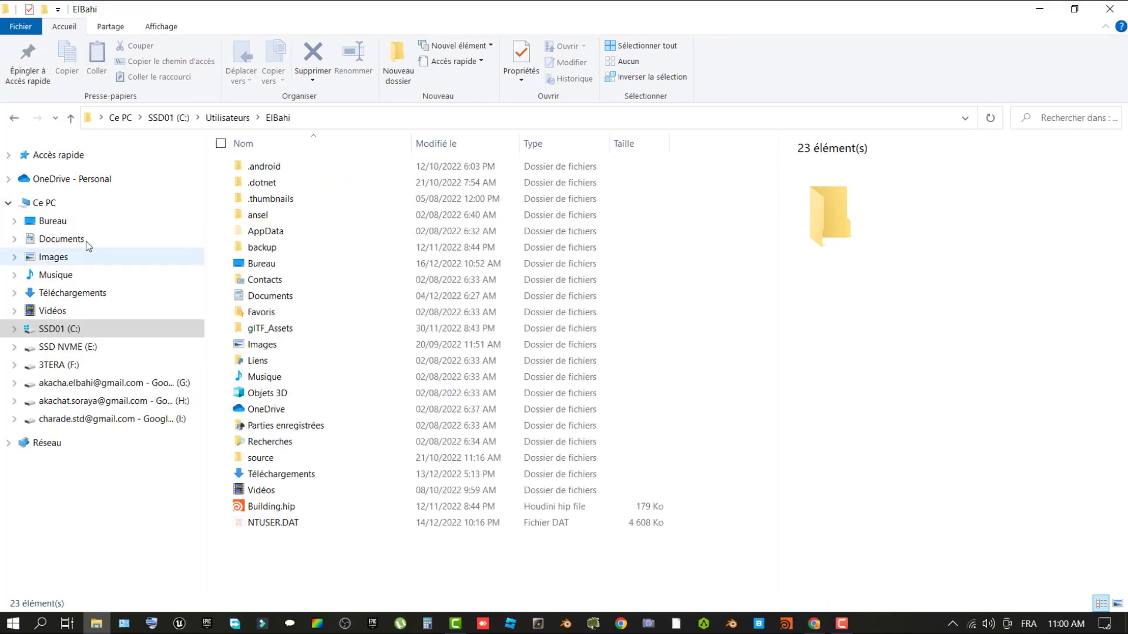
In Documents\houdini19.5, choose Ouvrir avec on houdini.env to pick an app.
{"action": "left_click", "coordinate": [89, 239]}
{"action": "left_click", "coordinate": [365, 378]}
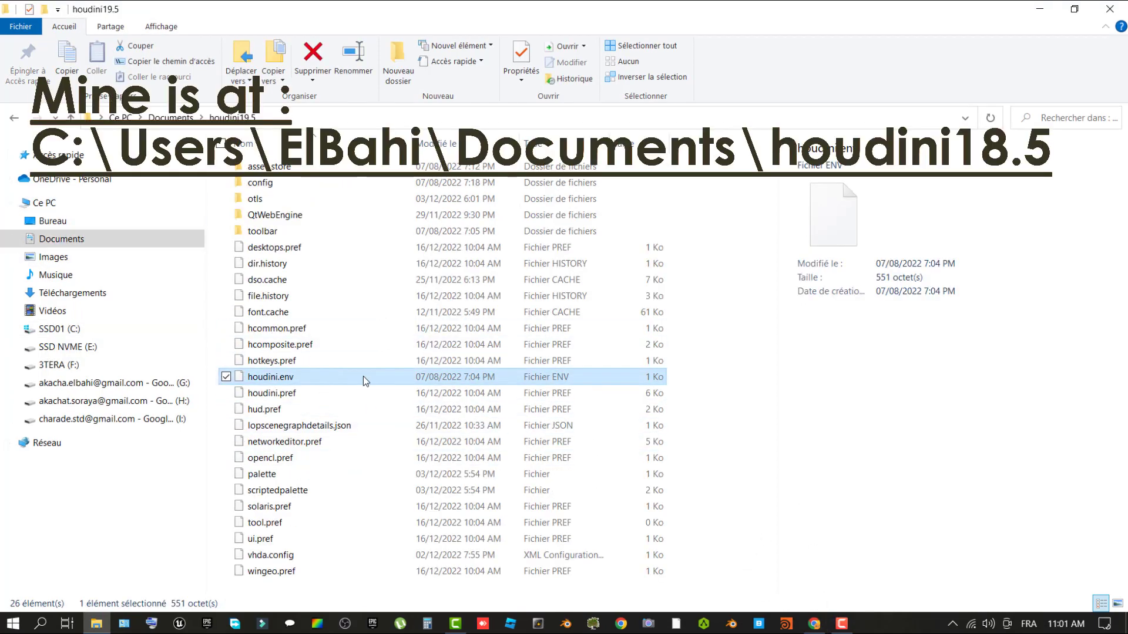
{"action": "right_click", "coordinate": [363, 380]}
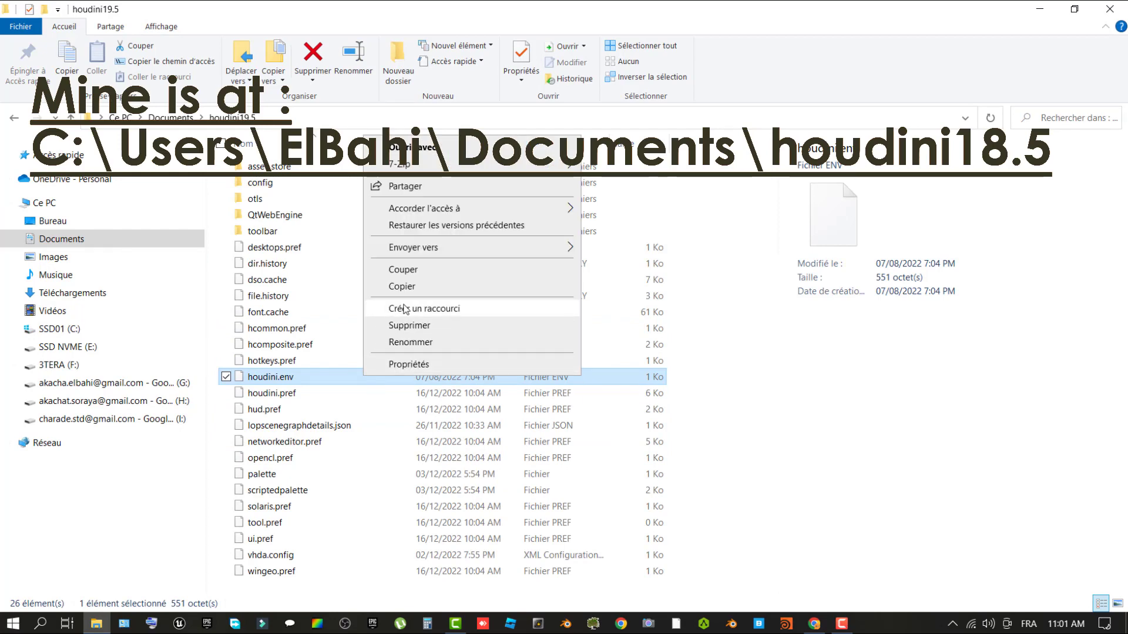
{"action": "left_click", "coordinate": [489, 148]}
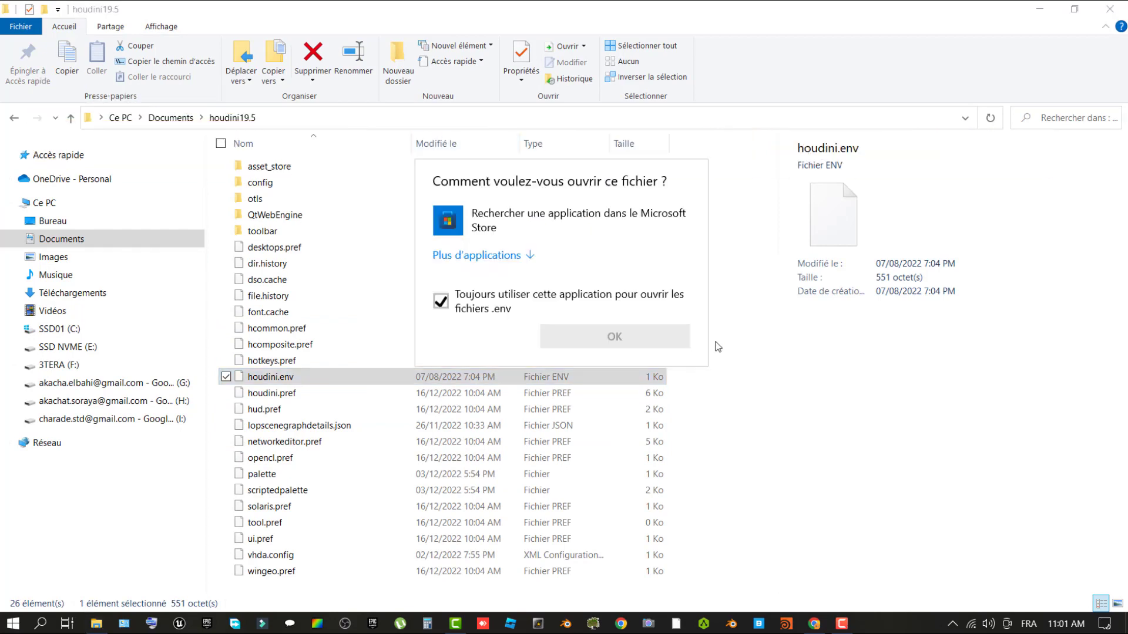
In Notepad, add a new HOUDINI_PATH line to houdini.env, change drive D to E, and save.
{"action": "left_click", "coordinate": [652, 551]}
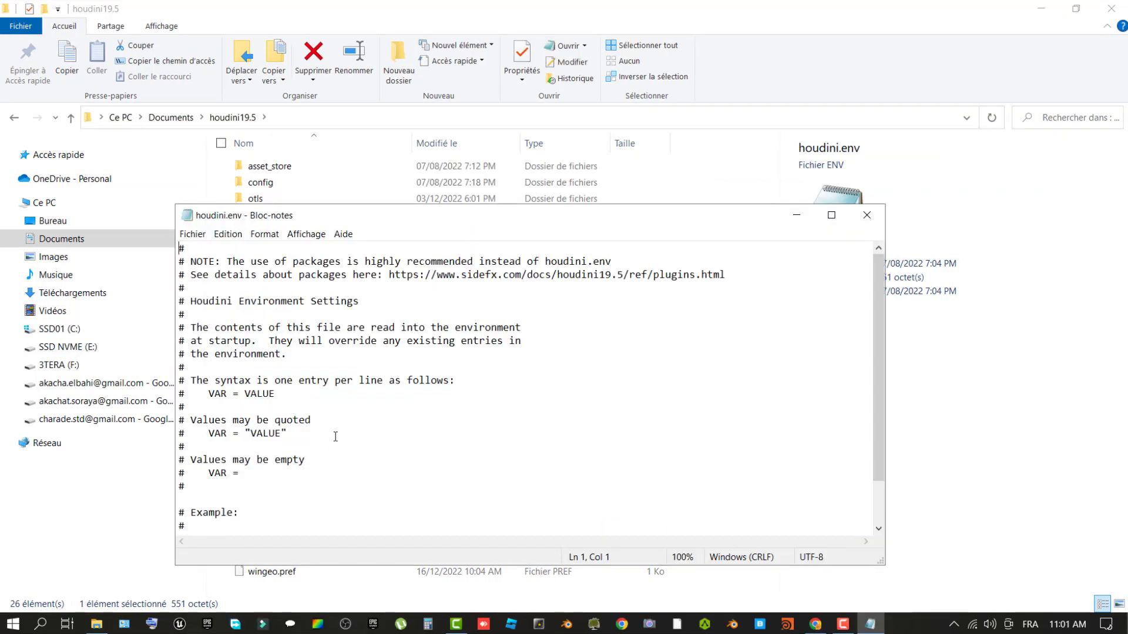
{"action": "scroll", "coordinate": [392, 485], "scroll_direction": "down", "scroll_amount": 2}
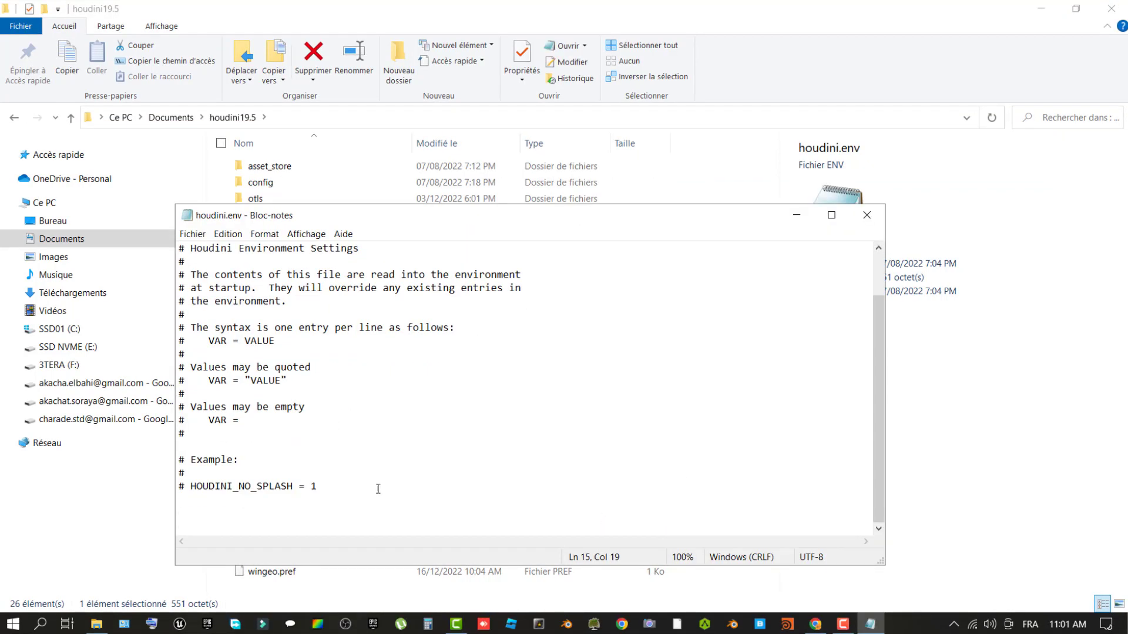
{"action": "key", "text": "Return"}
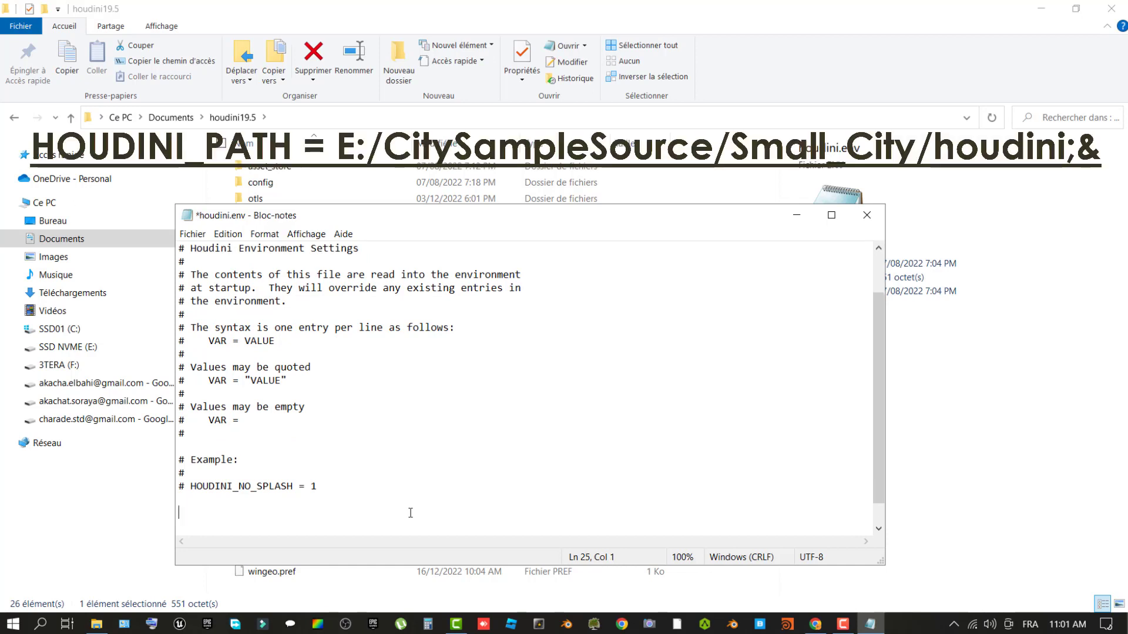
{"action": "type", "text": "HOUDINI_PATH = D:/CitySampleSource/Small_City/houdini;&"}
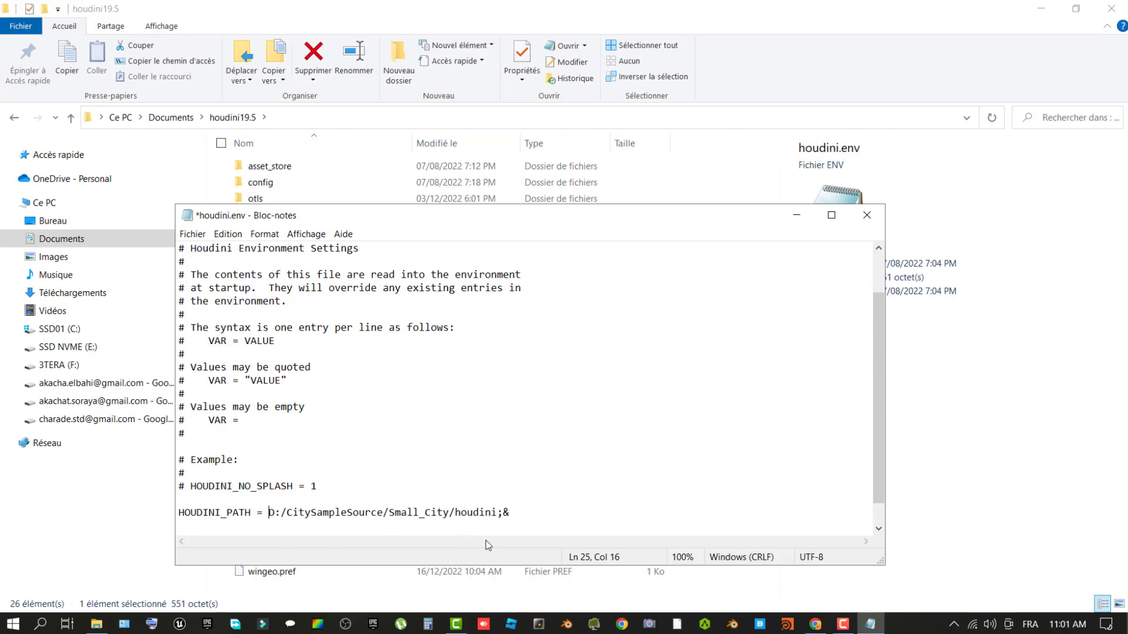
{"action": "key", "text": "Delete"}
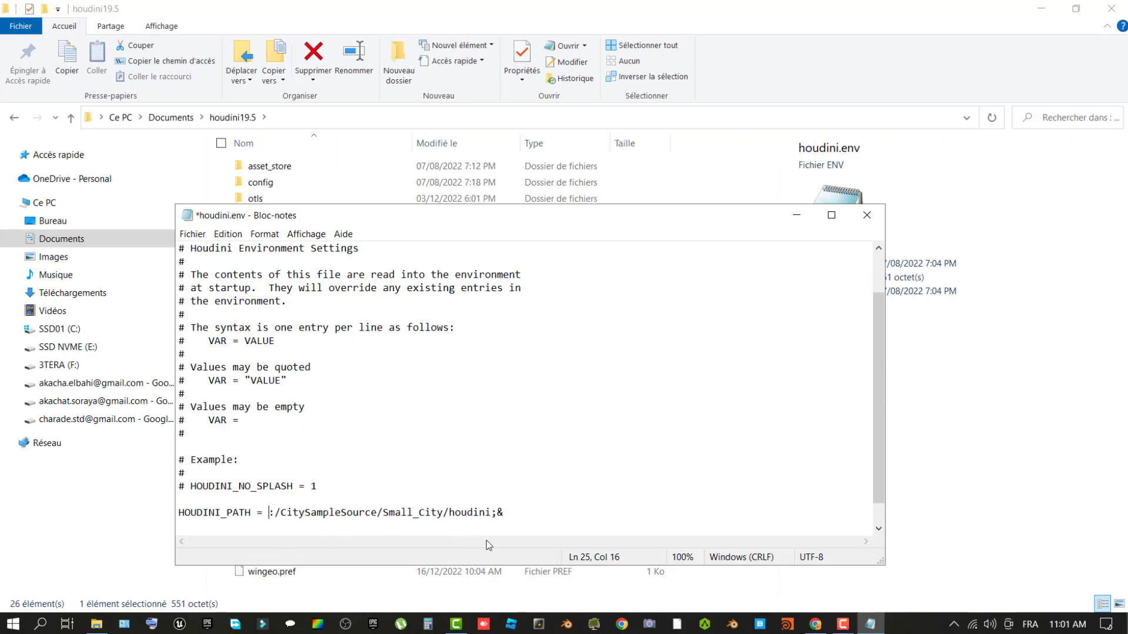
{"action": "type", "text": "E"}
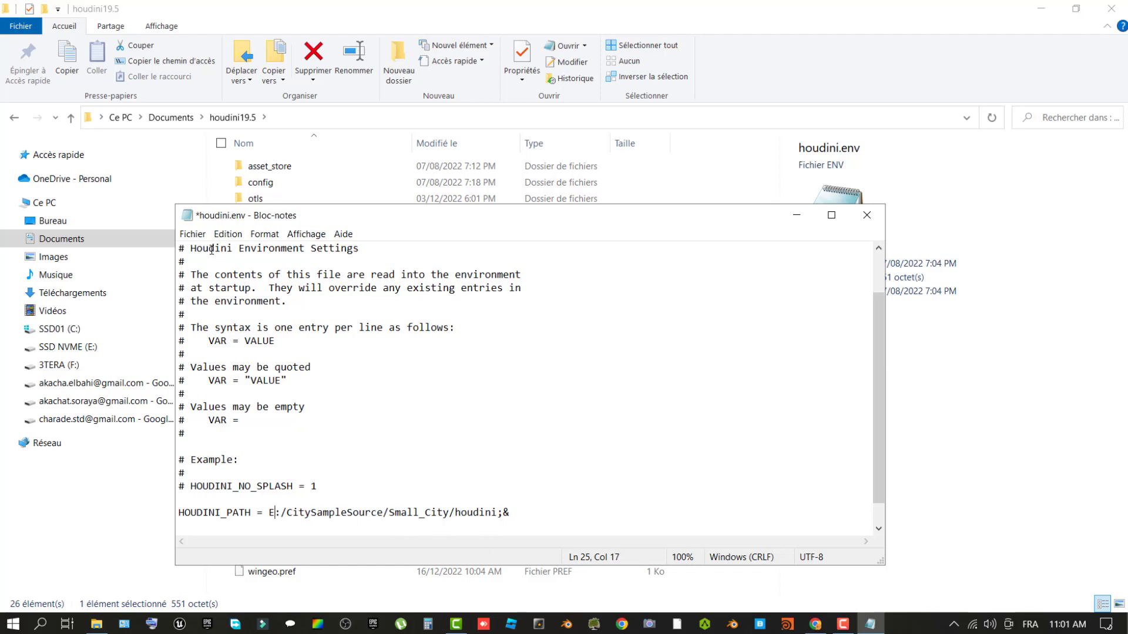
{"action": "left_click", "coordinate": [193, 234]}
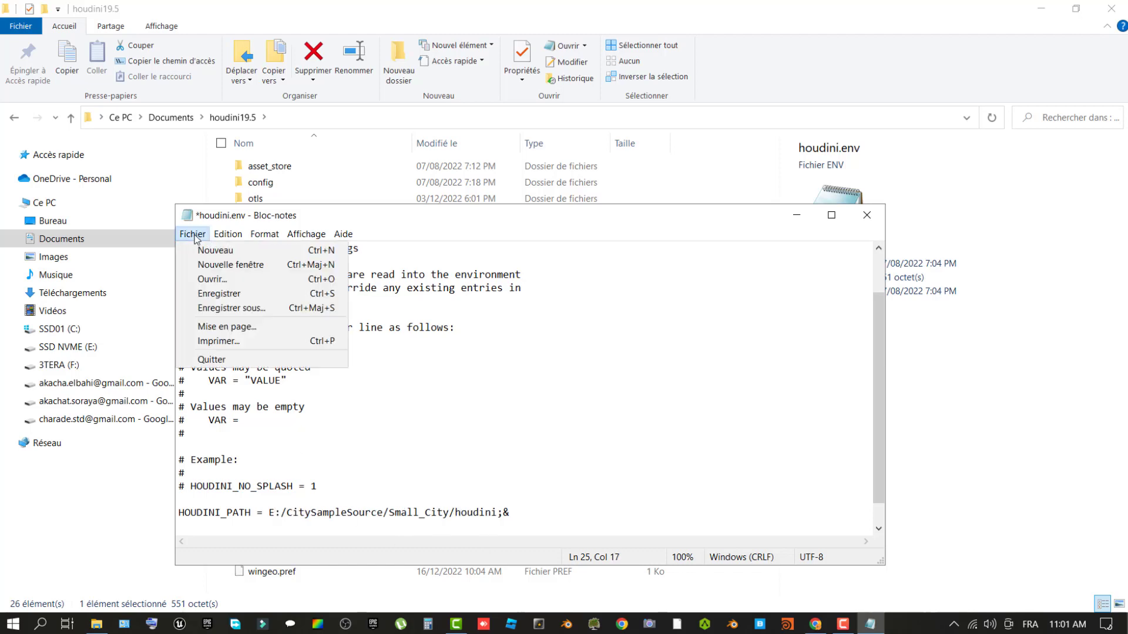
{"action": "left_click", "coordinate": [247, 293]}
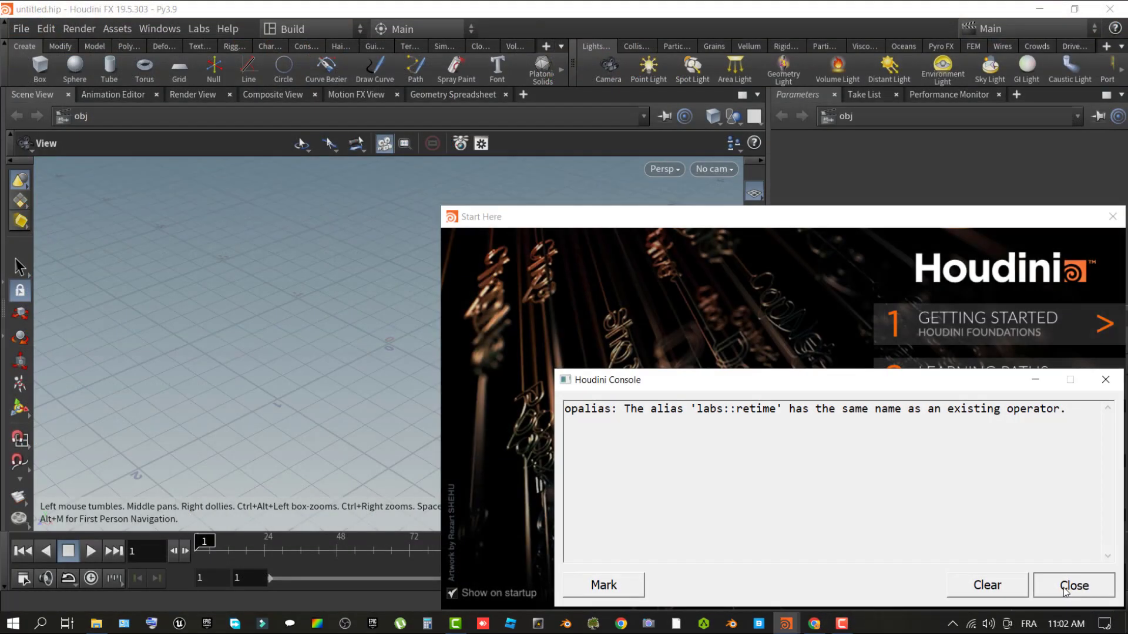
Dismiss the Houdini Console and Start Here window, then bring up Assets > Asset Manager.
{"action": "left_click", "coordinate": [1071, 584]}
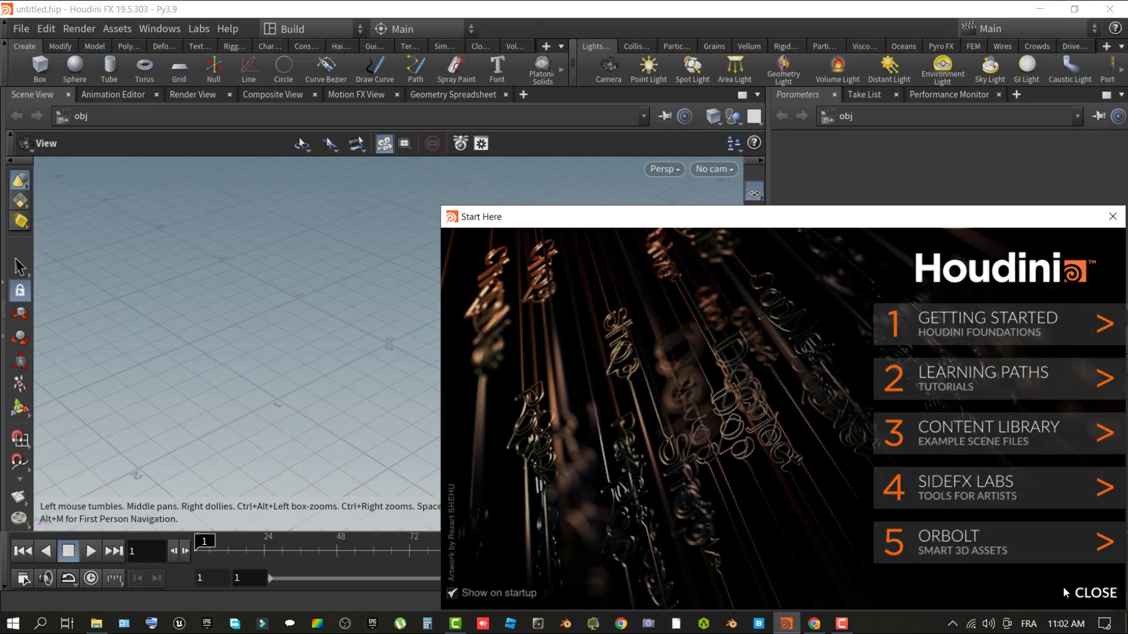
{"action": "left_click", "coordinate": [1096, 593]}
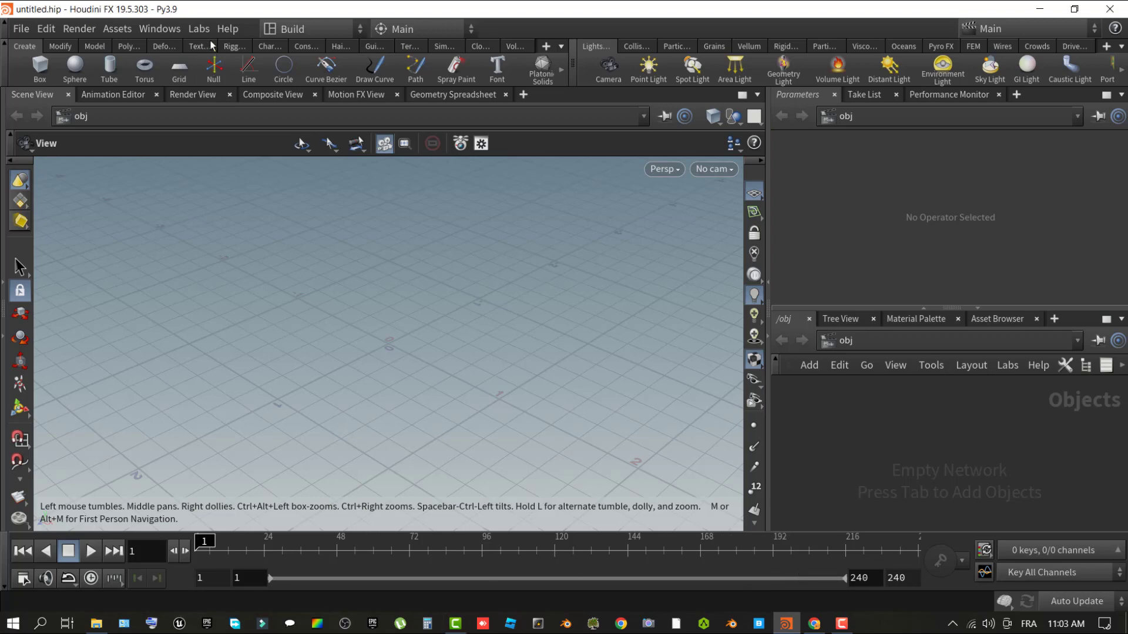
{"action": "left_click", "coordinate": [117, 29]}
{"action": "left_click", "coordinate": [206, 194]}
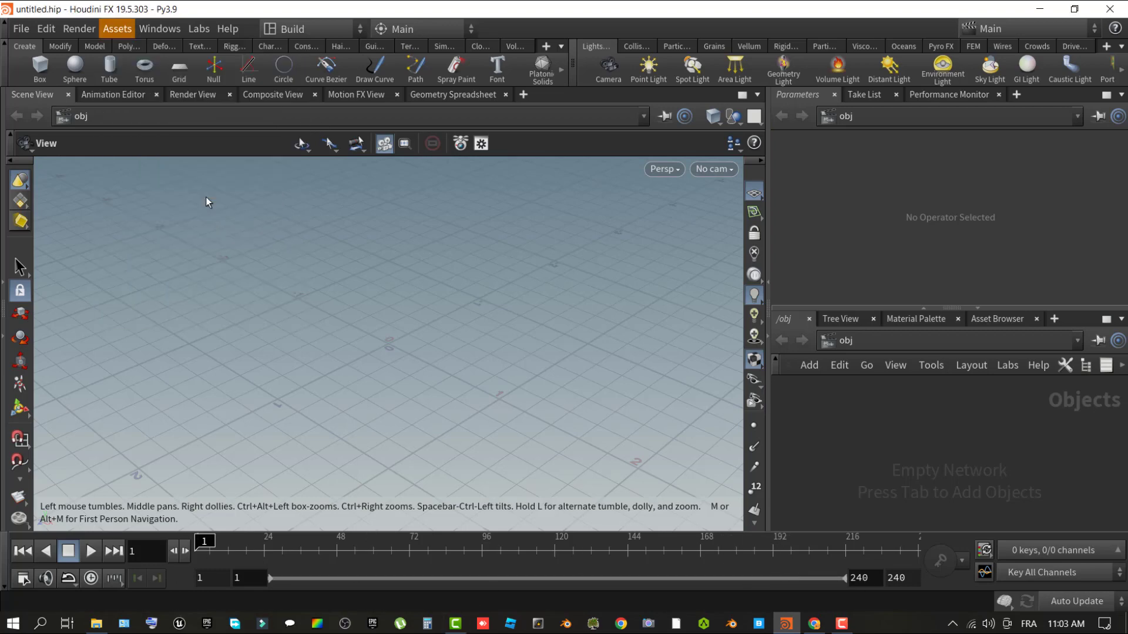
{"action": "left_click_drag", "start_coordinate": [209, 16], "coordinate": [655, 116]}
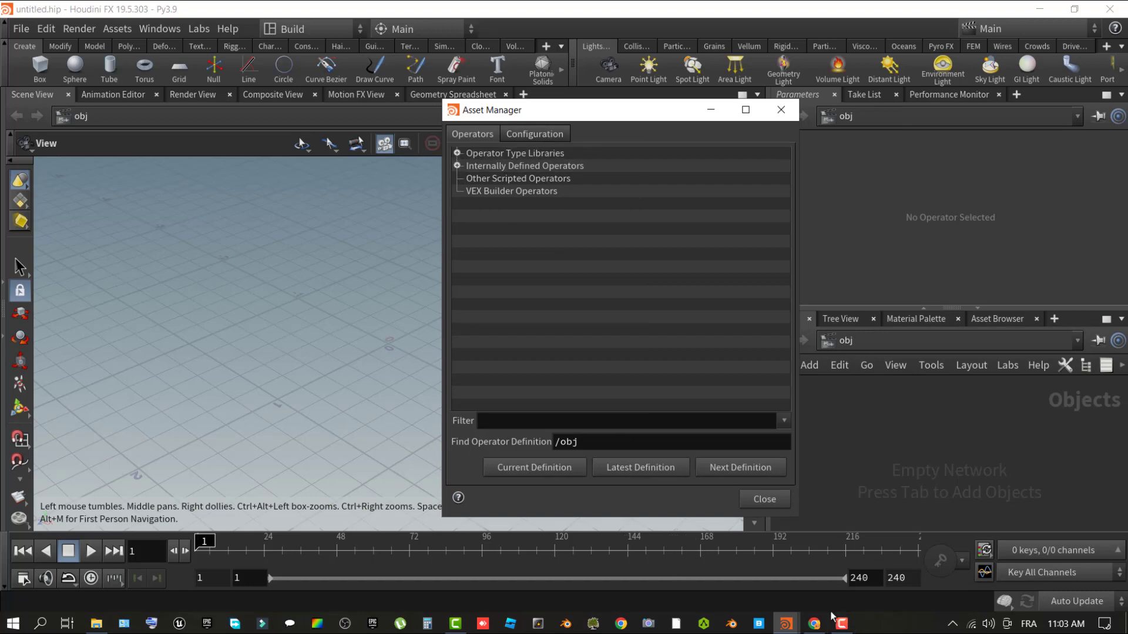
Expand Scanned Asset Library Directories to confirm the E:/CitySampleSource Small_City assets, then close it.
{"action": "left_click", "coordinate": [458, 153]}
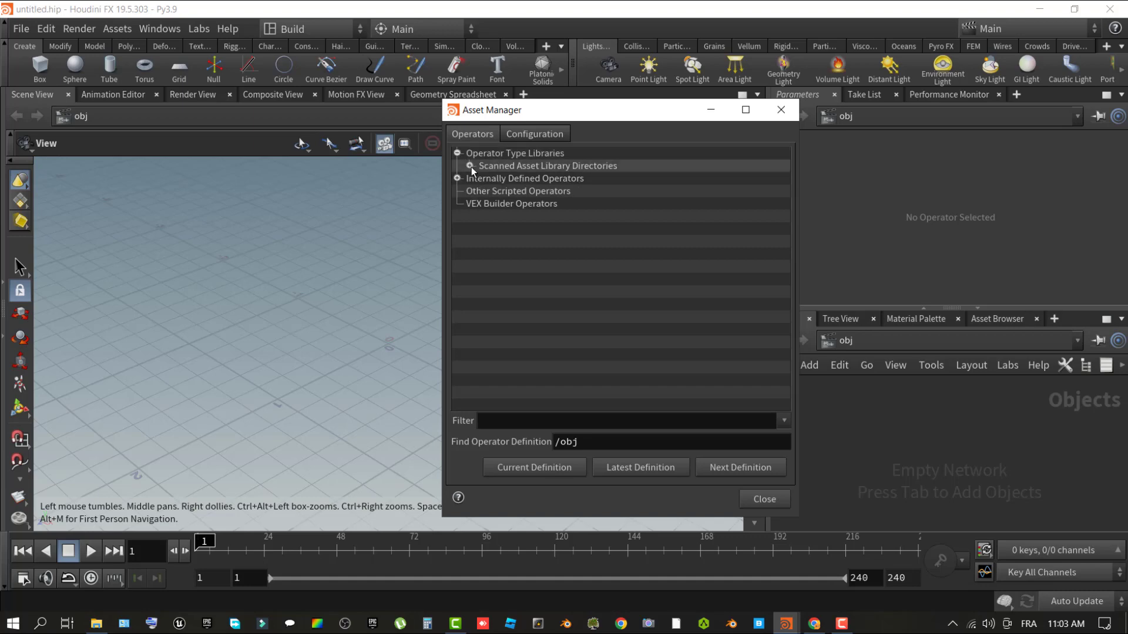
{"action": "left_click", "coordinate": [471, 166]}
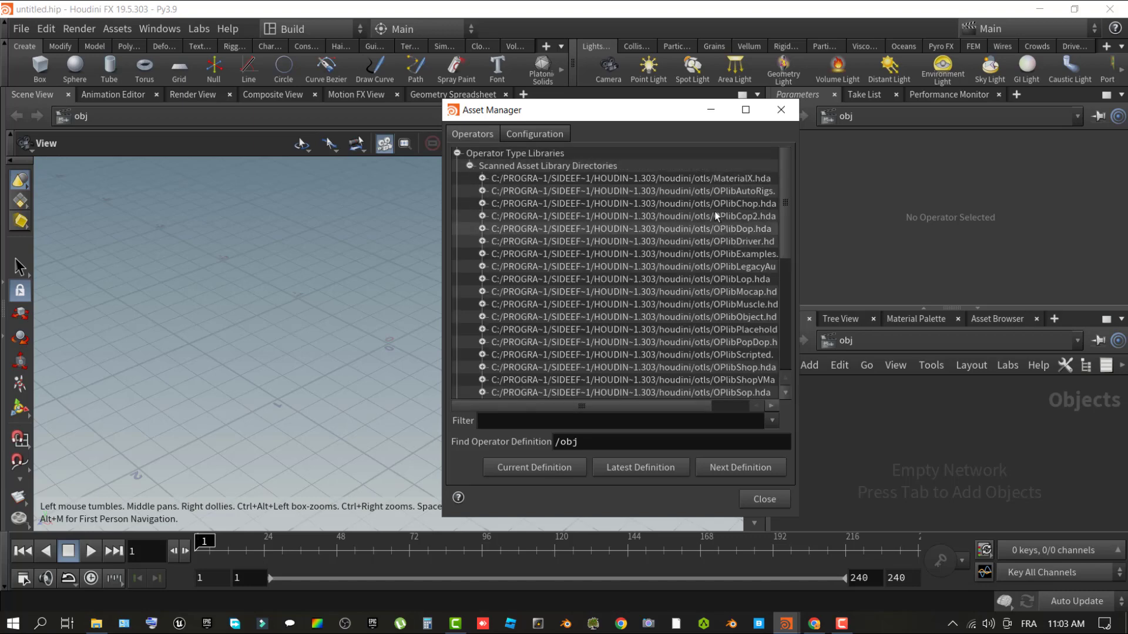
{"action": "scroll", "coordinate": [696, 244], "scroll_direction": "down", "scroll_amount": 1}
{"action": "scroll", "coordinate": [696, 244], "scroll_direction": "down", "scroll_amount": 6}
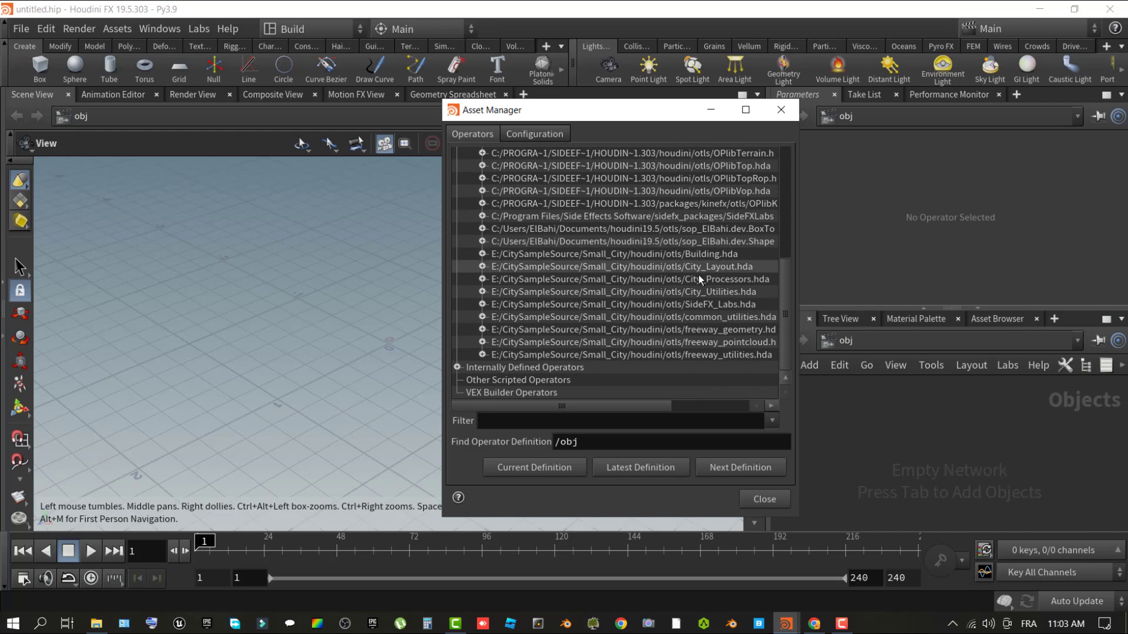
{"action": "left_click", "coordinate": [745, 109]}
{"action": "scroll", "coordinate": [311, 340], "scroll_direction": "up", "scroll_amount": 1}
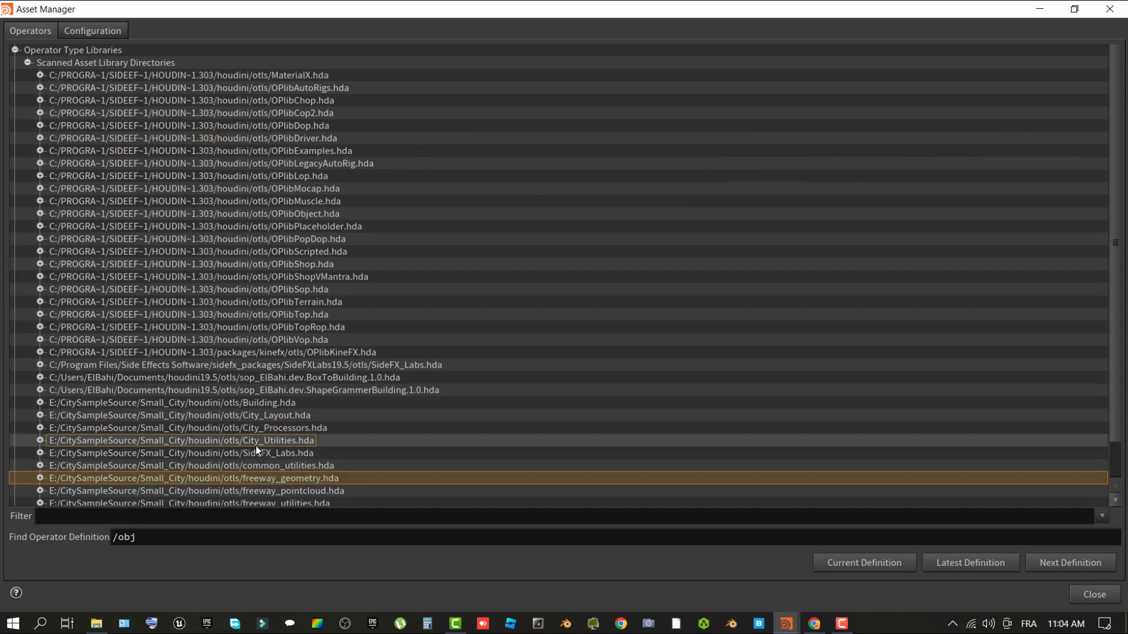
{"action": "scroll", "coordinate": [340, 456], "scroll_direction": "down", "scroll_amount": 1}
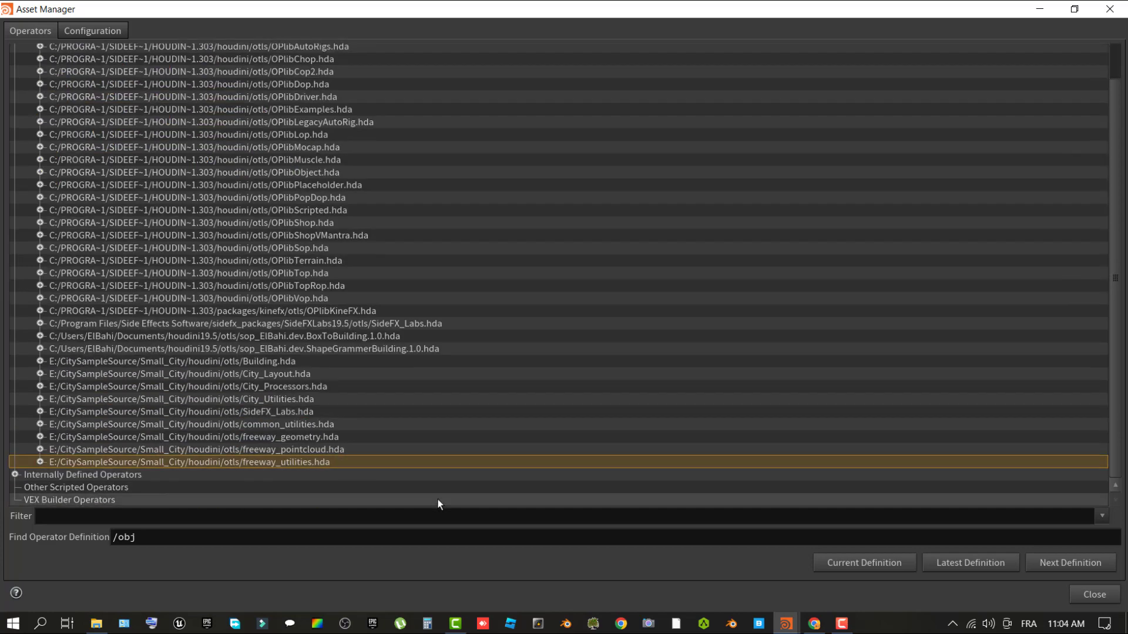
{"action": "key", "text": "Escape"}
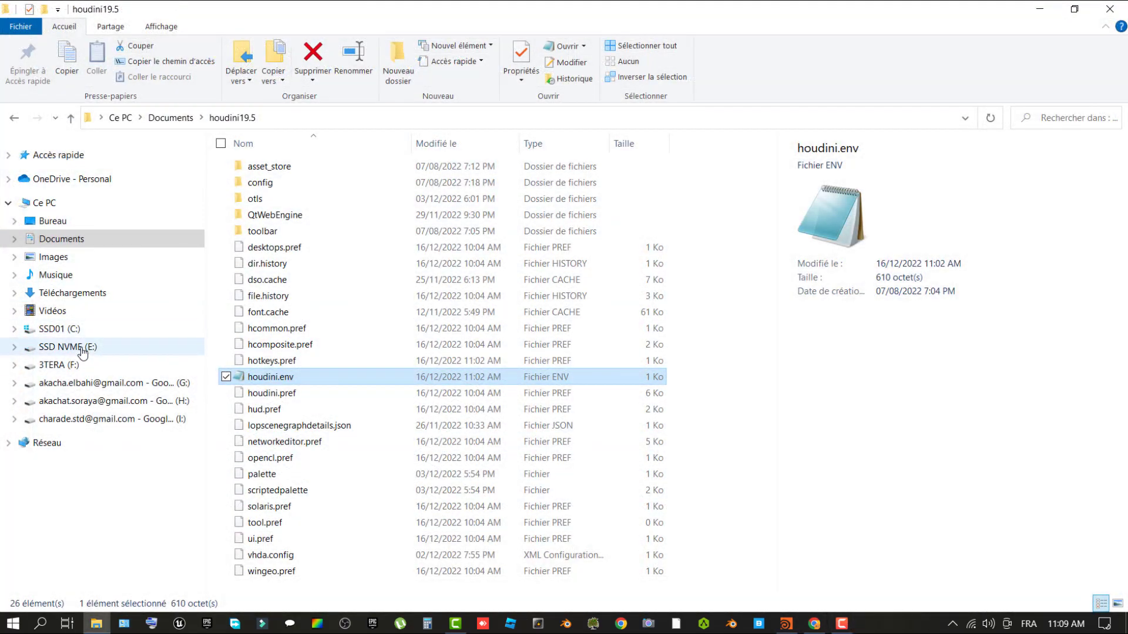
Add a folder named MyCity in E:\CitySampleSource next to Small_City.
{"action": "left_click", "coordinate": [68, 346]}
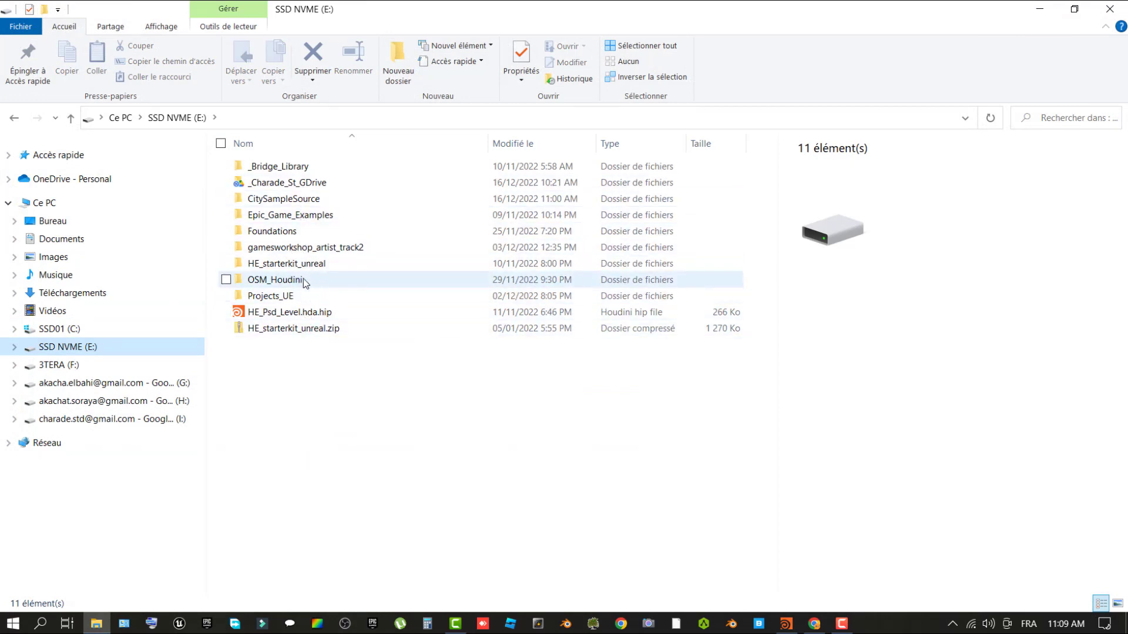
{"action": "double_click", "coordinate": [293, 199]}
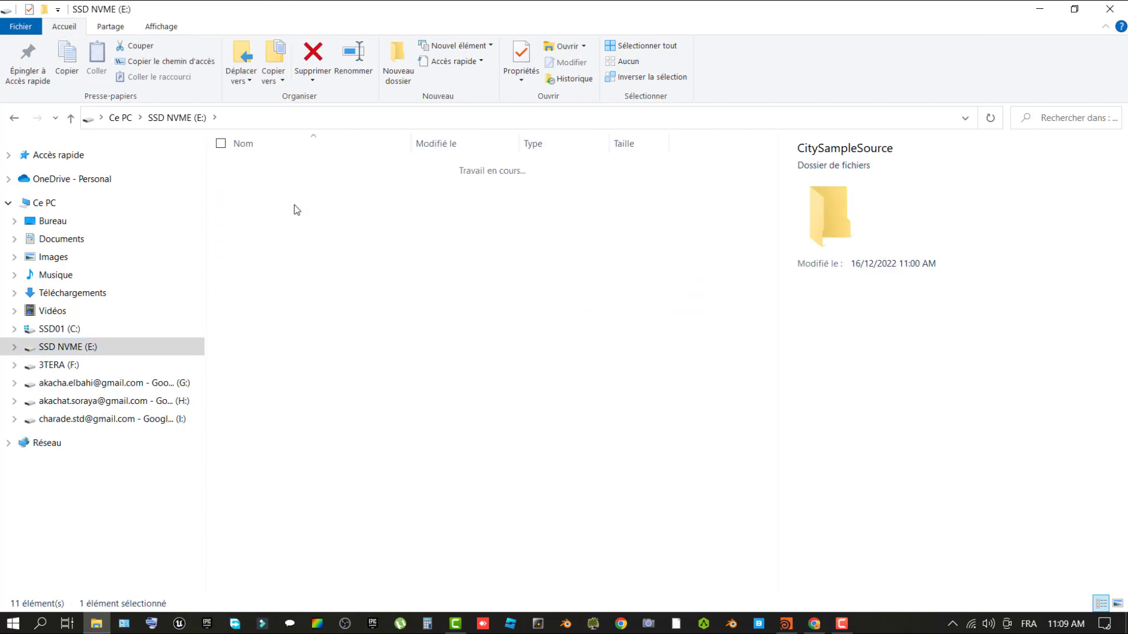
{"action": "left_click", "coordinate": [404, 57]}
{"action": "type", "text": "m"}
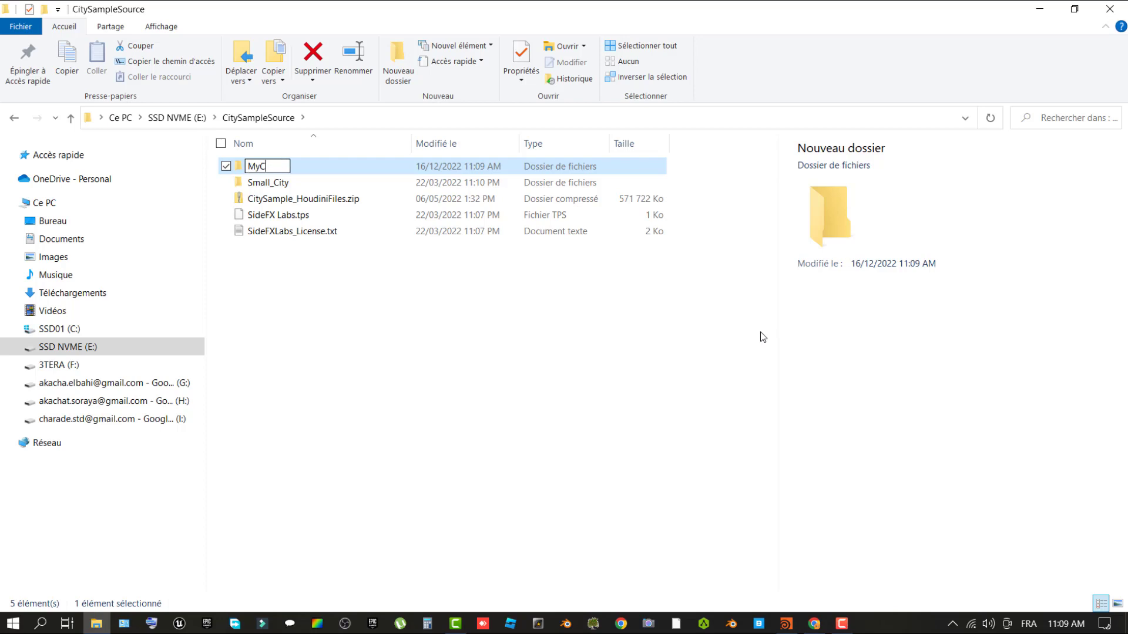
{"action": "key", "text": "Return"}
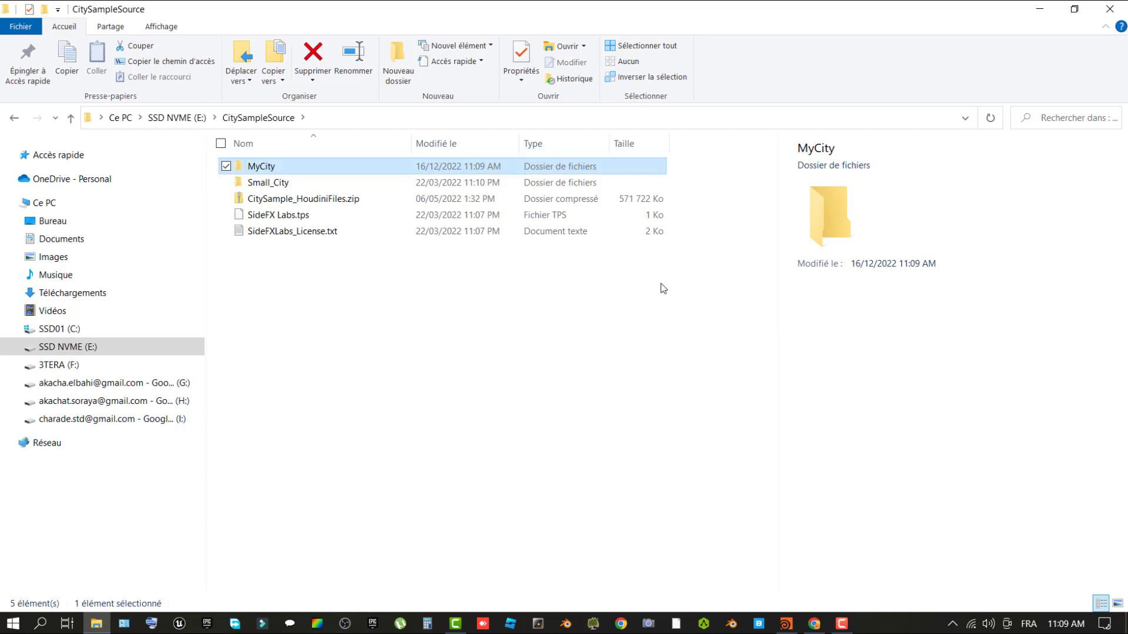
{"action": "double_click", "coordinate": [296, 181]}
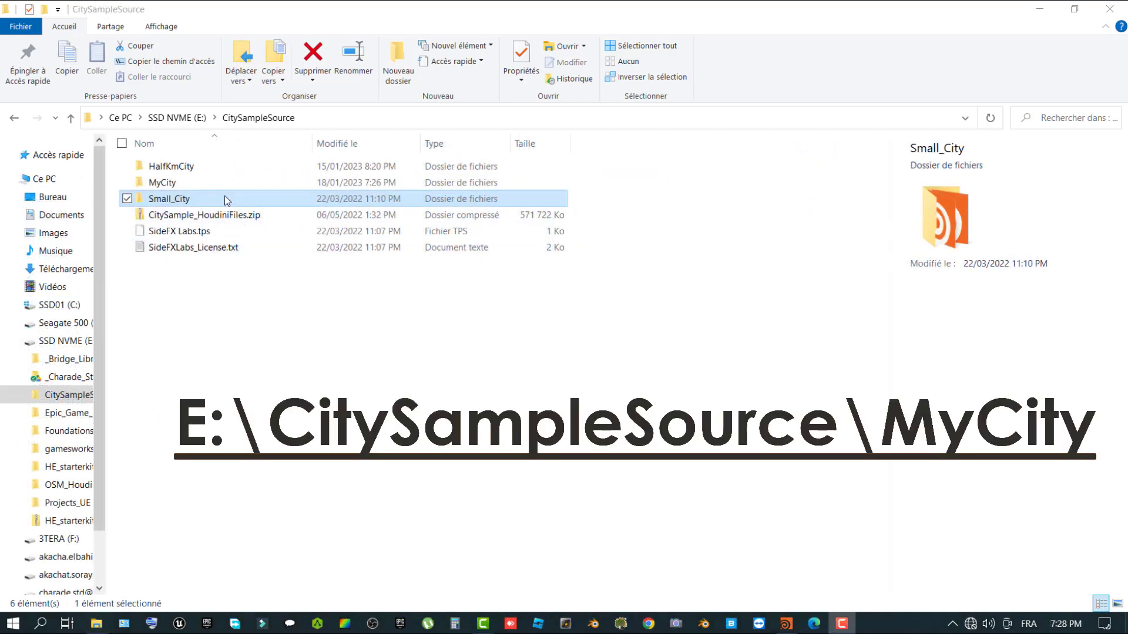
Copy the houdini folder from inside Small_City.
{"action": "double_click", "coordinate": [226, 200]}
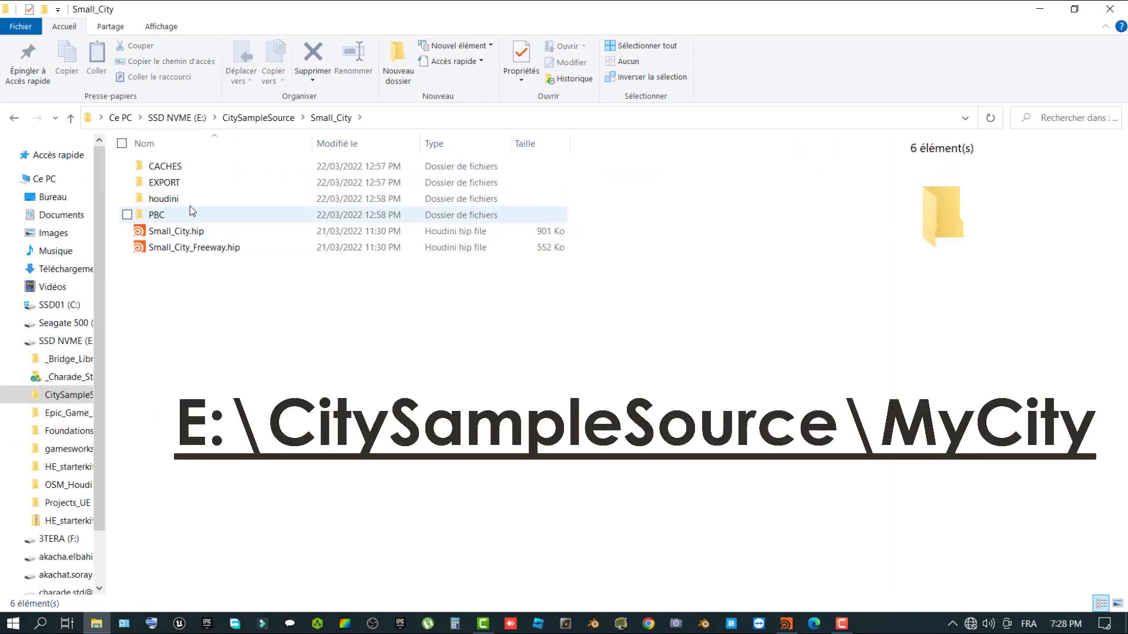
{"action": "left_click", "coordinate": [200, 201]}
{"action": "right_click", "coordinate": [209, 198]}
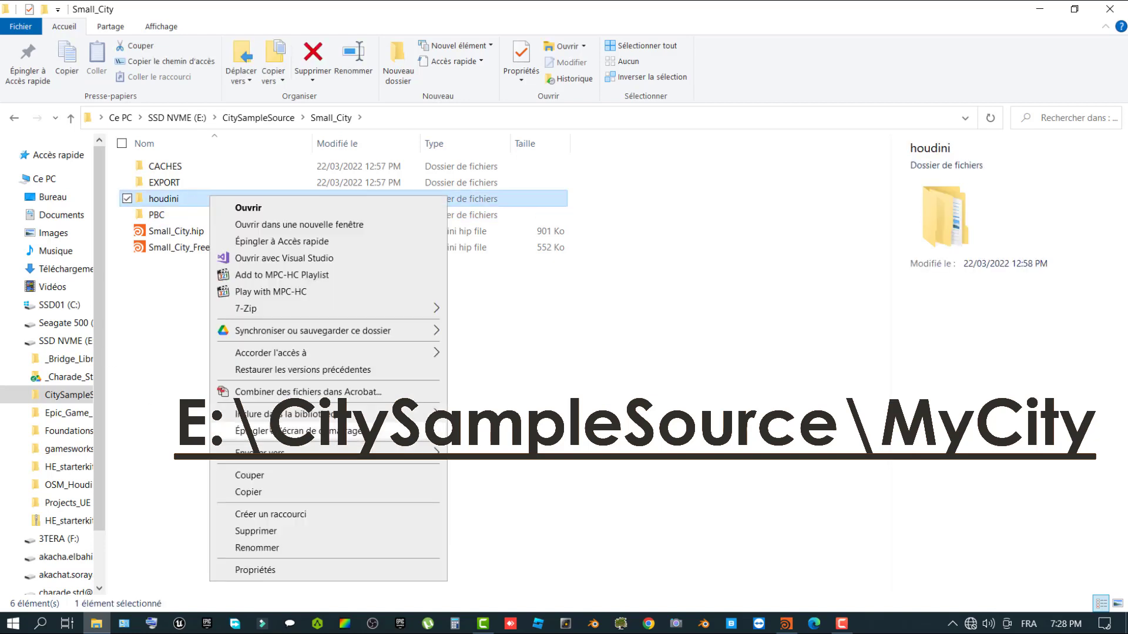
{"action": "left_click", "coordinate": [262, 487]}
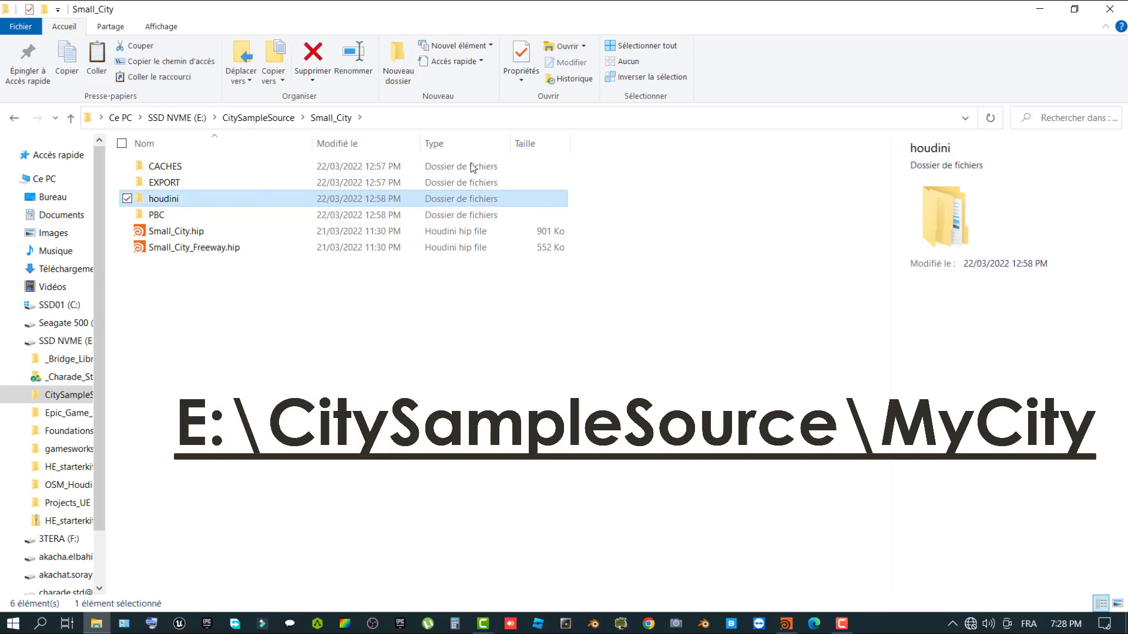
Paste it into MyCity, choosing Remplacer les fichiers dans la destination.
{"action": "left_click", "coordinate": [253, 117]}
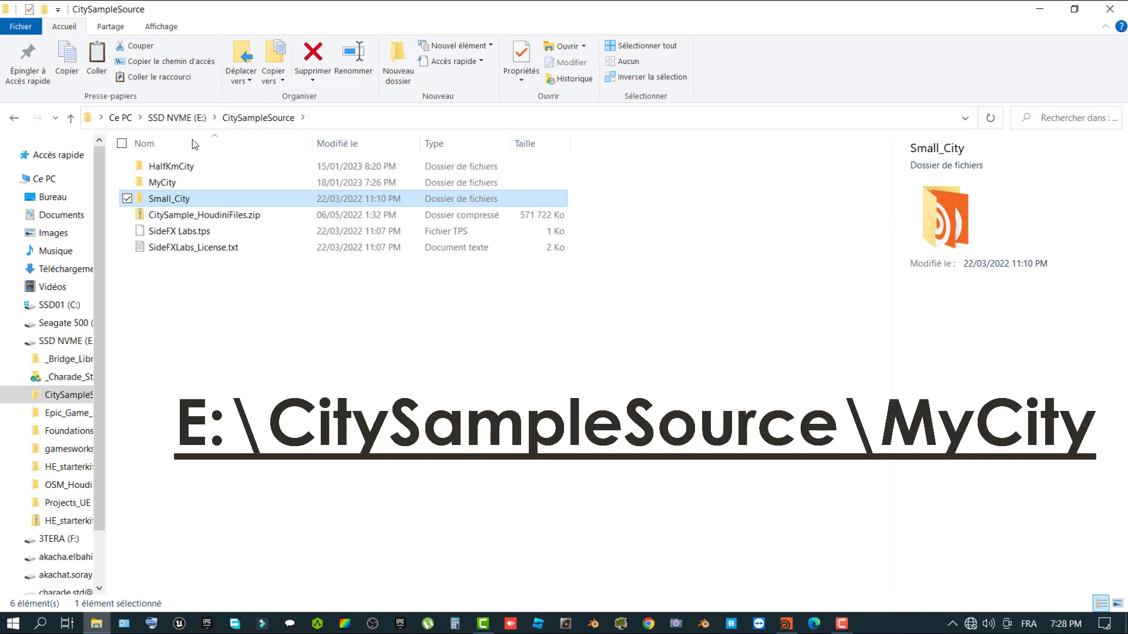
{"action": "double_click", "coordinate": [188, 182]}
{"action": "left_click", "coordinate": [188, 182]}
{"action": "right_click", "coordinate": [312, 197]}
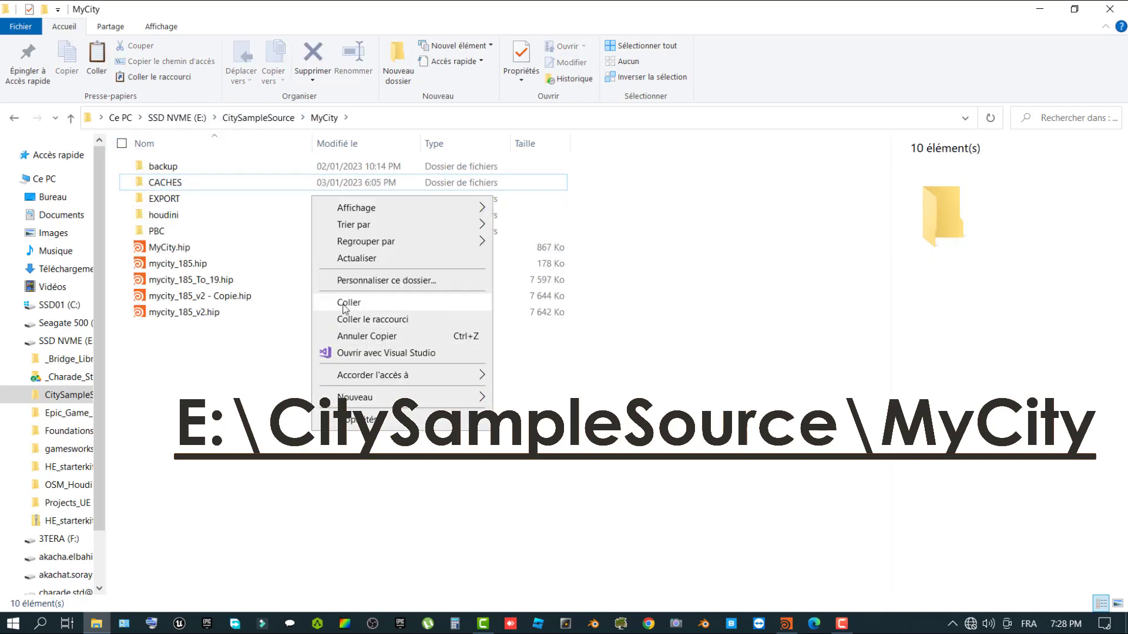
{"action": "left_click", "coordinate": [346, 302]}
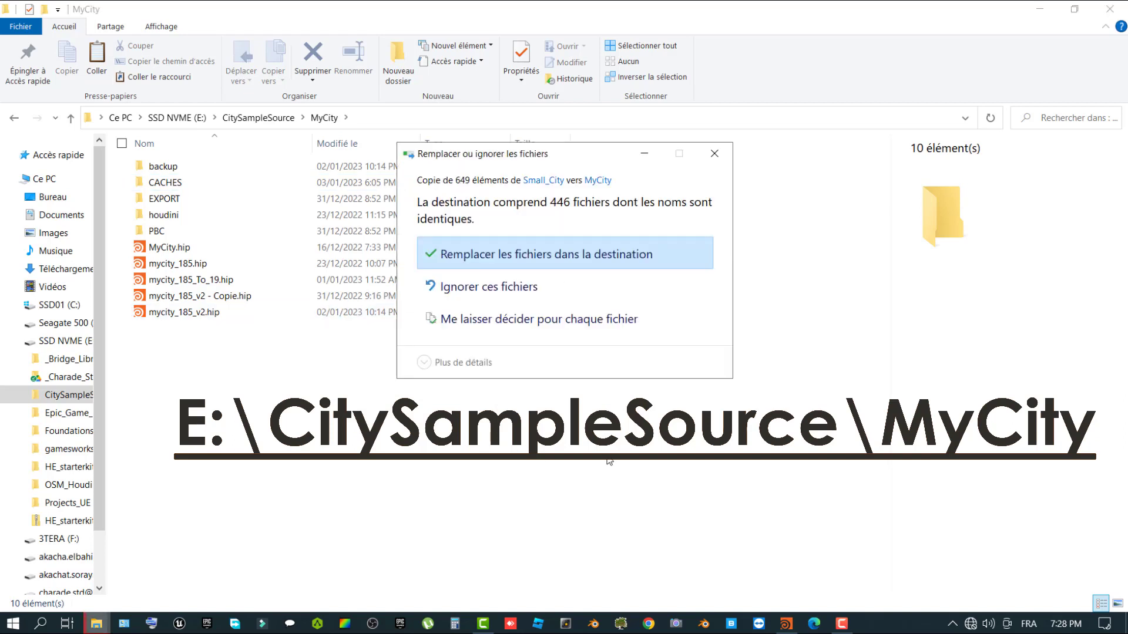
{"action": "left_click", "coordinate": [581, 262]}
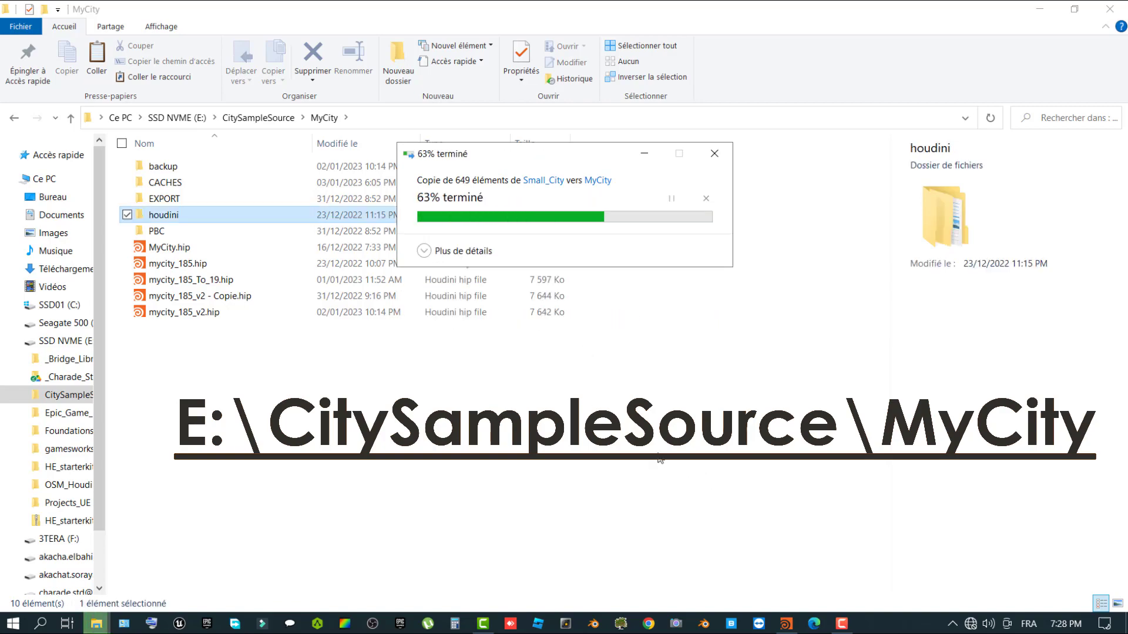
{"action": "left_click", "coordinate": [479, 434]}
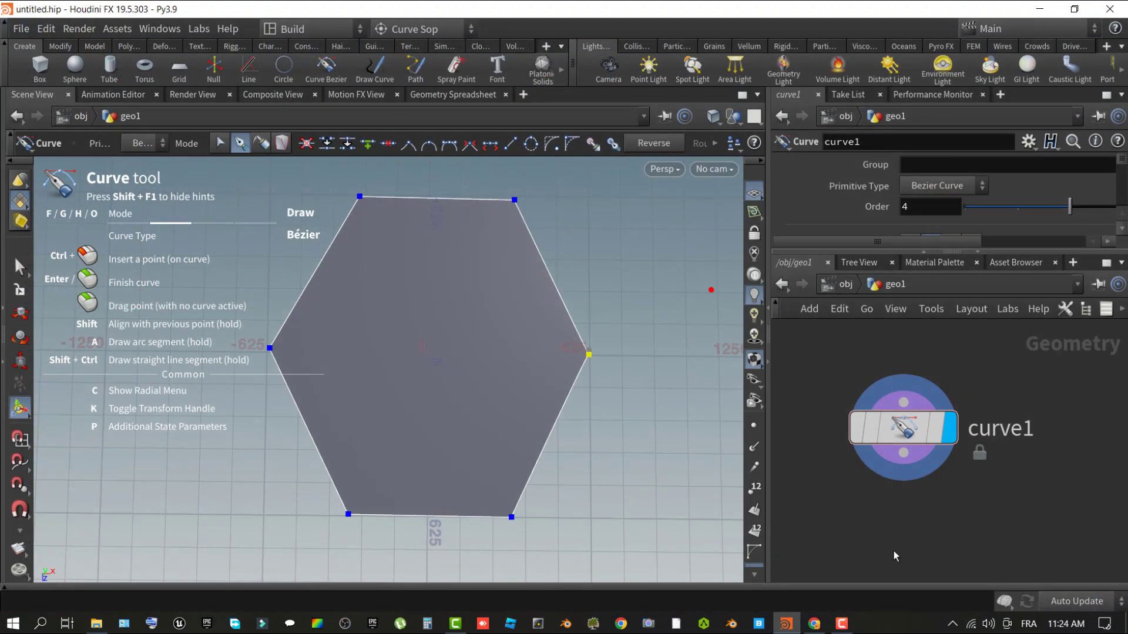
{"action": "key", "text": "Tab"}
Add a City Layout node, layout1, below curve1 and wire curve1 into its City Shape input.
{"action": "type", "text": "city"}
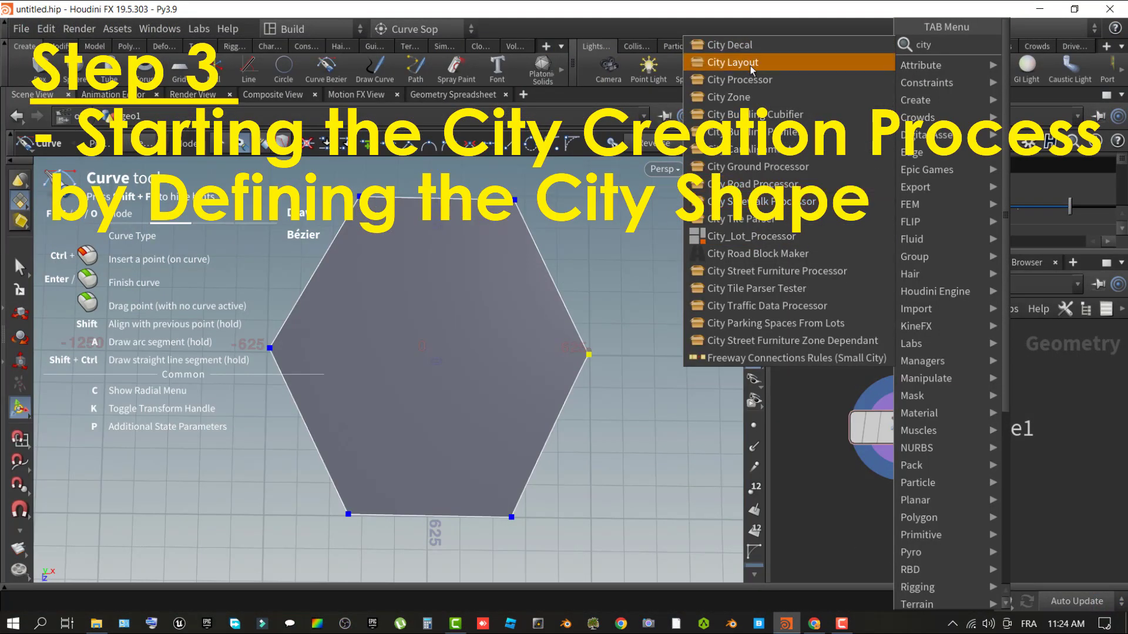
{"action": "key", "text": "Escape"}
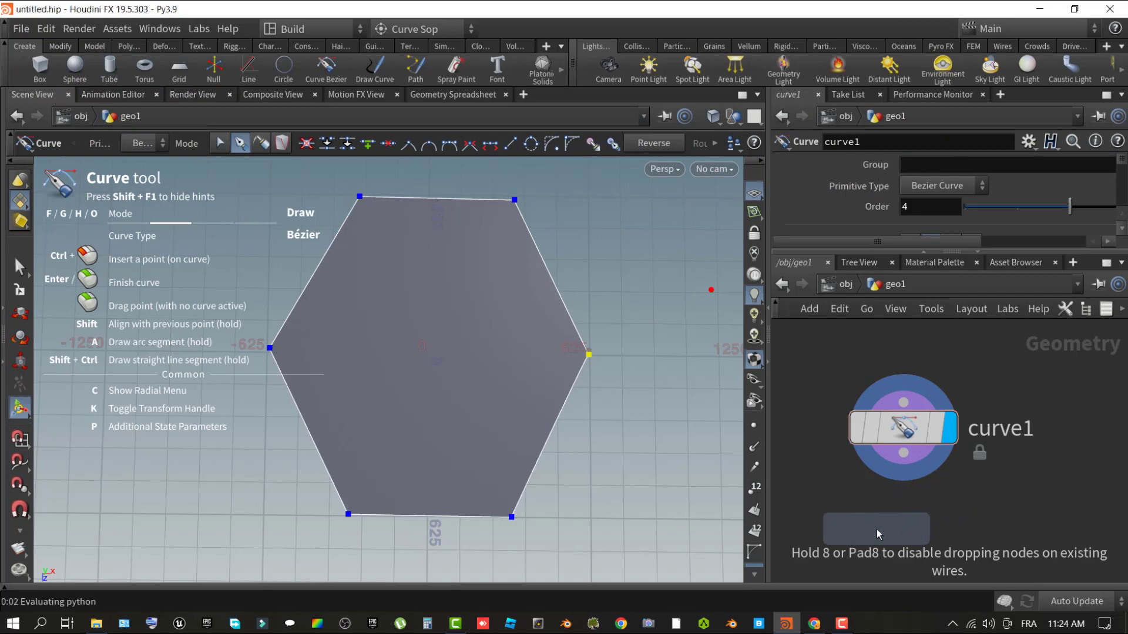
{"action": "left_click", "coordinate": [973, 536]}
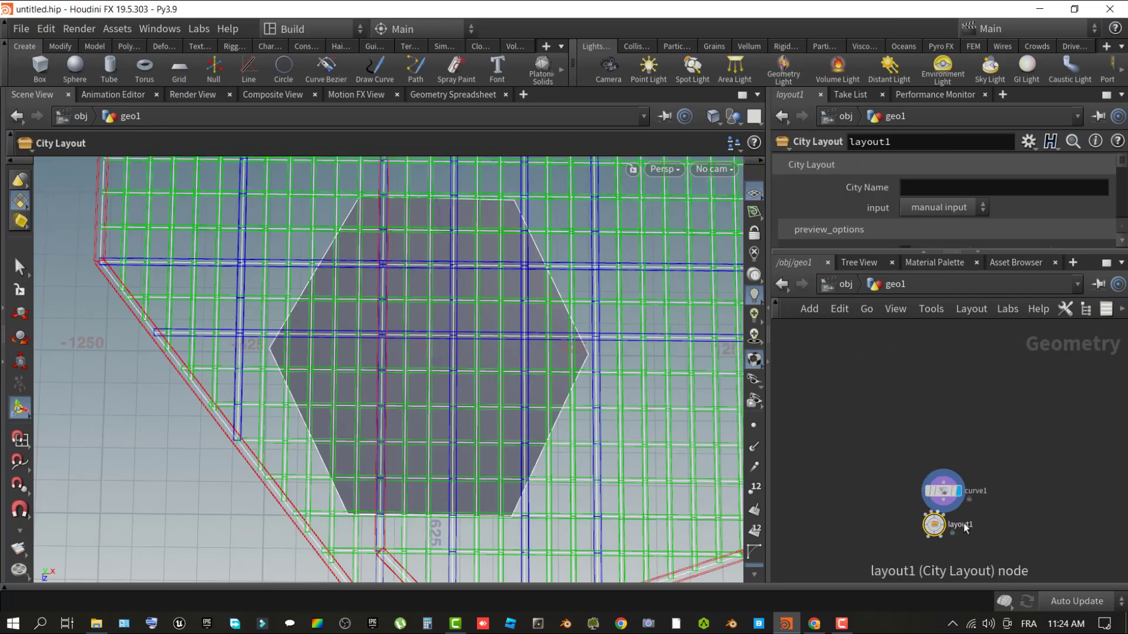
{"action": "scroll", "coordinate": [974, 526], "scroll_direction": "up", "scroll_amount": 2}
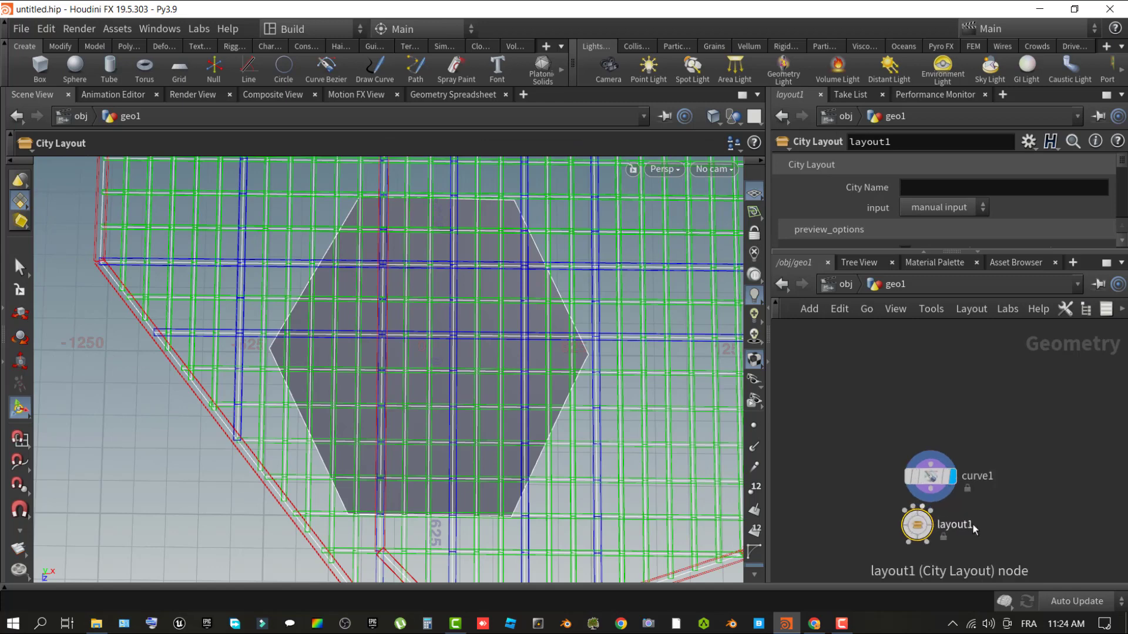
{"action": "scroll", "coordinate": [973, 527], "scroll_direction": "up", "scroll_amount": 2}
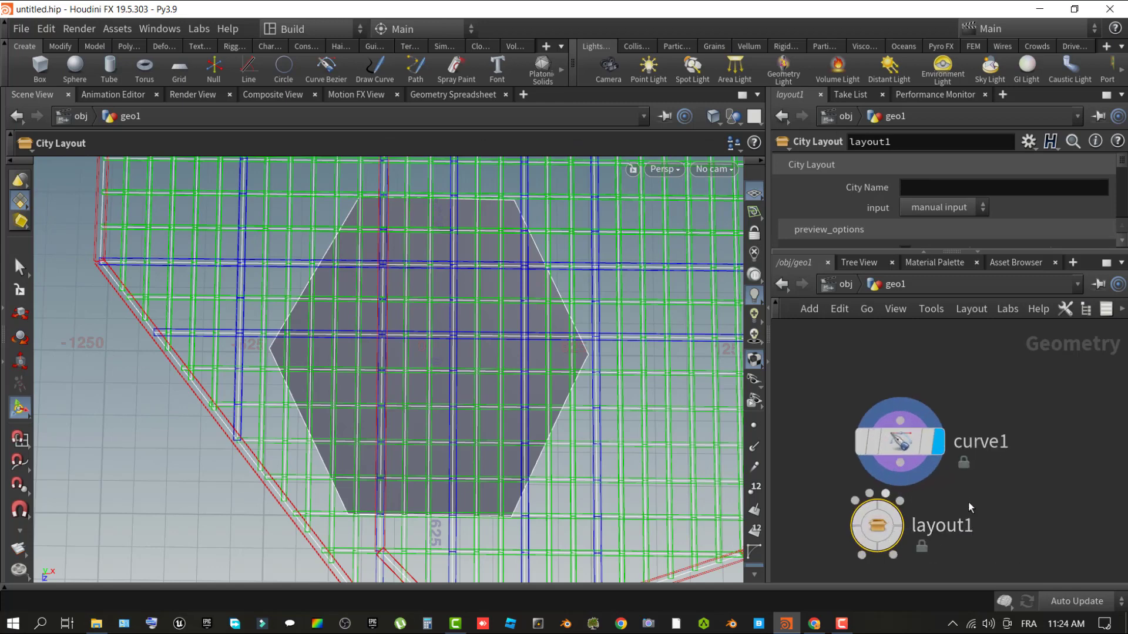
{"action": "left_click_drag", "start_coordinate": [903, 448], "coordinate": [854, 500]}
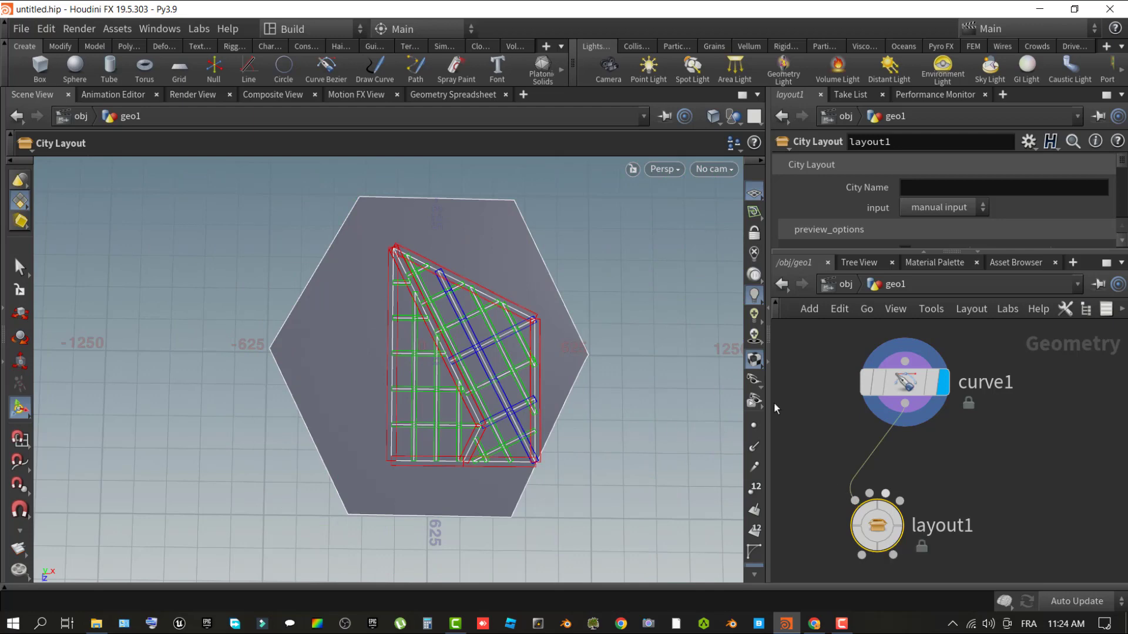
{"action": "mouse_move", "coordinate": [874, 498]}
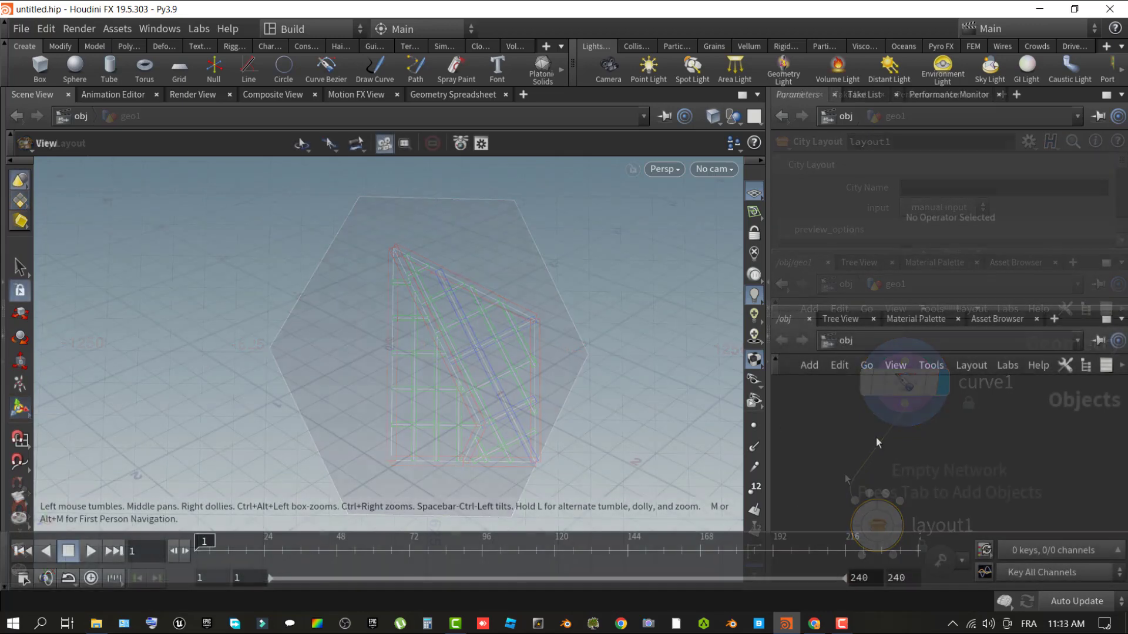
Add a geo1 Geometry object, collapse the playbar, and step inside geo1.
{"action": "key", "text": "Tab"}
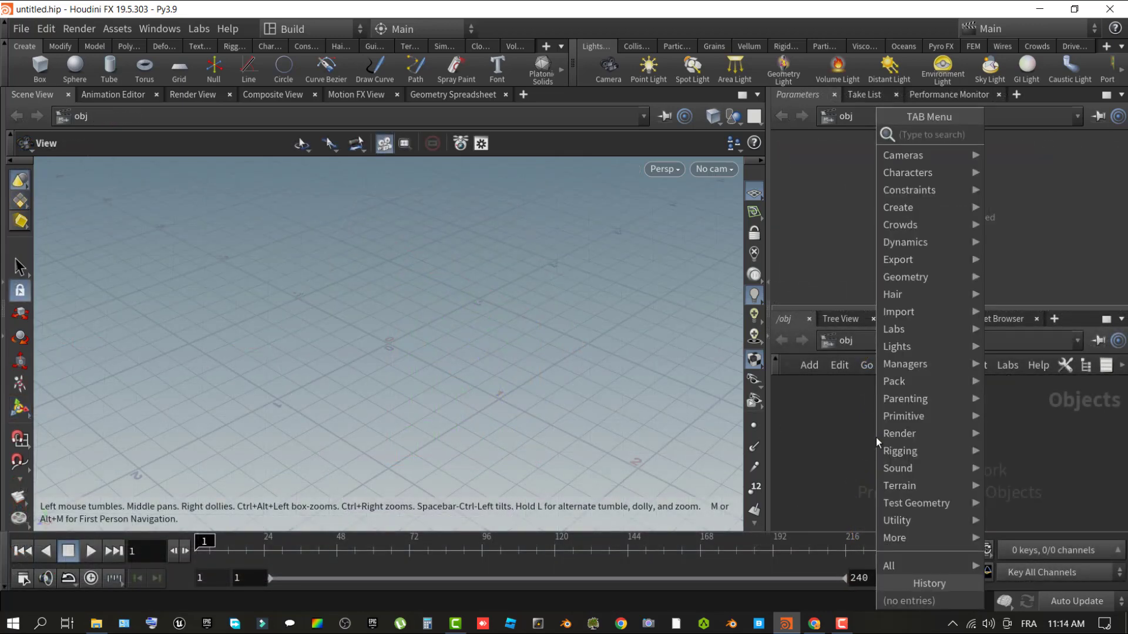
{"action": "type", "text": "geo"}
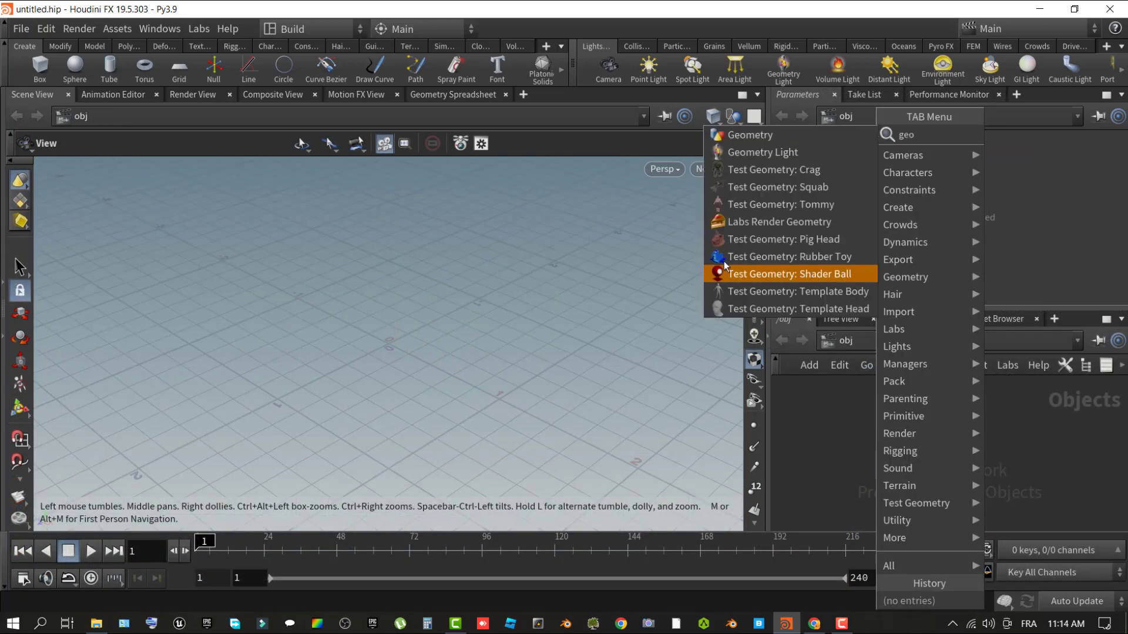
{"action": "left_click", "coordinate": [750, 134]}
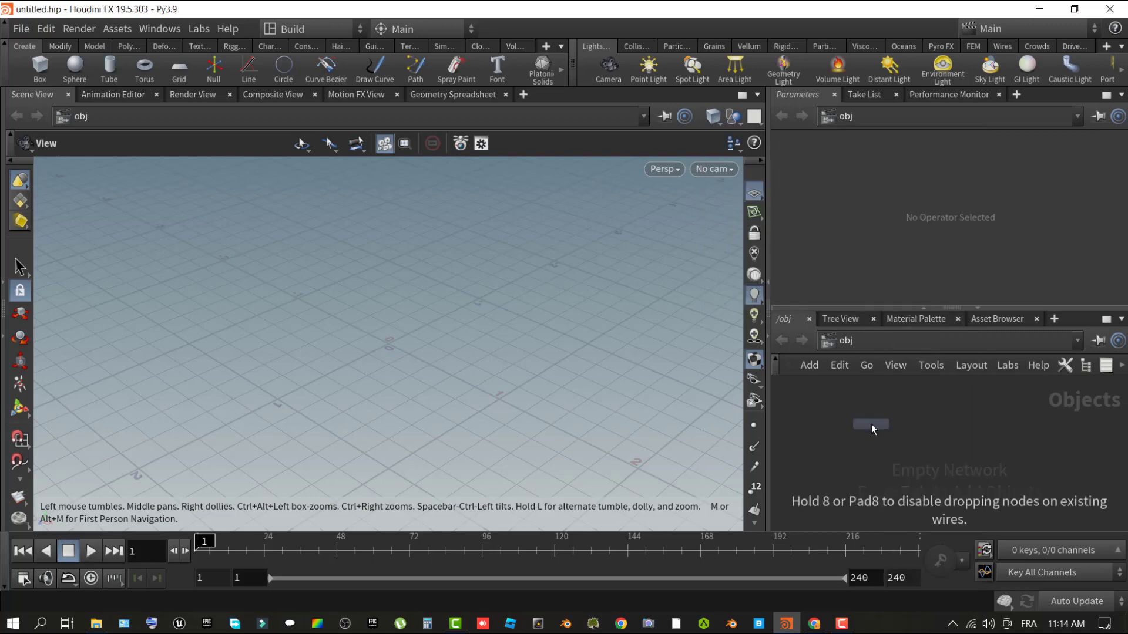
{"action": "left_click", "coordinate": [872, 429]}
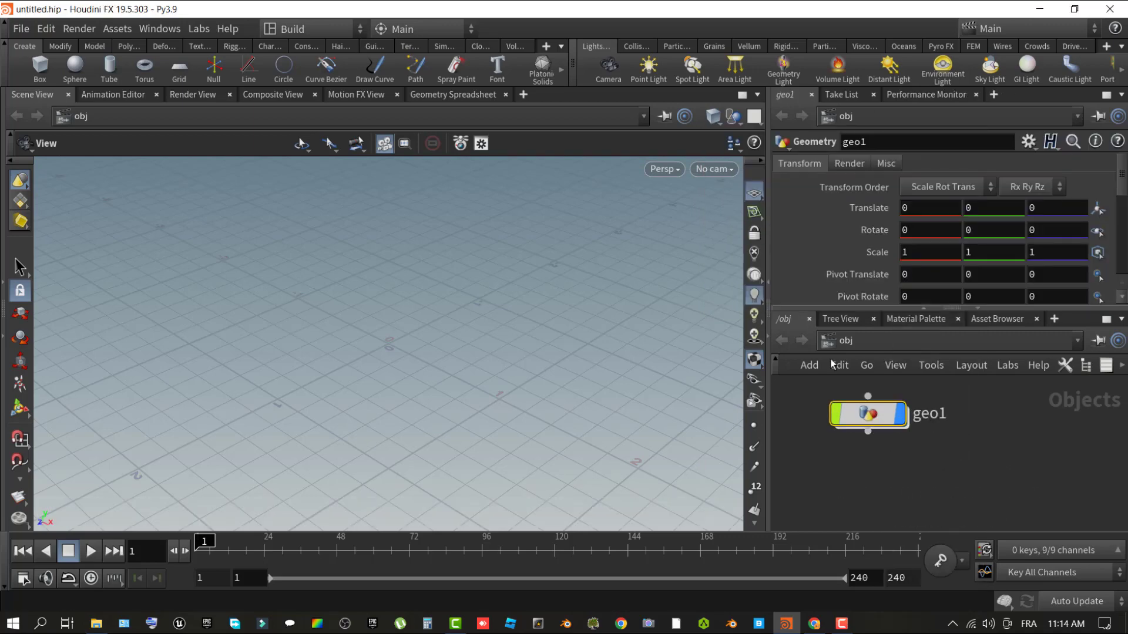
{"action": "left_click_drag", "start_coordinate": [840, 306], "coordinate": [845, 187]}
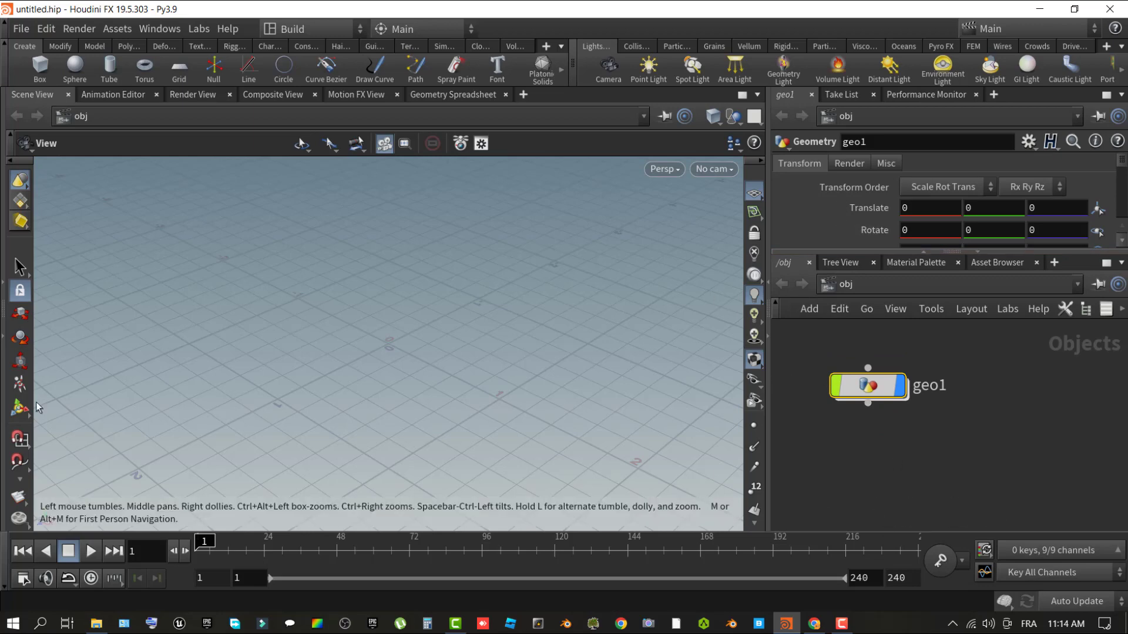
{"action": "left_click", "coordinate": [3, 561]}
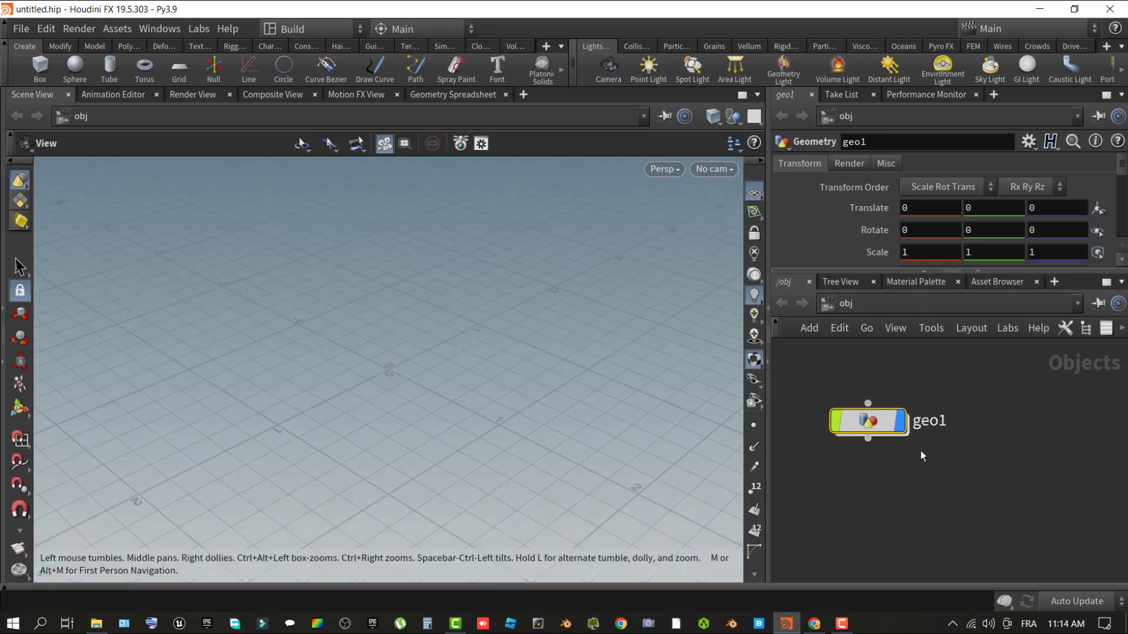
{"action": "double_click", "coordinate": [887, 415]}
Add a Curve node and draw a closed six-point hexagon as the city outline.
{"action": "key", "text": "Tab"}
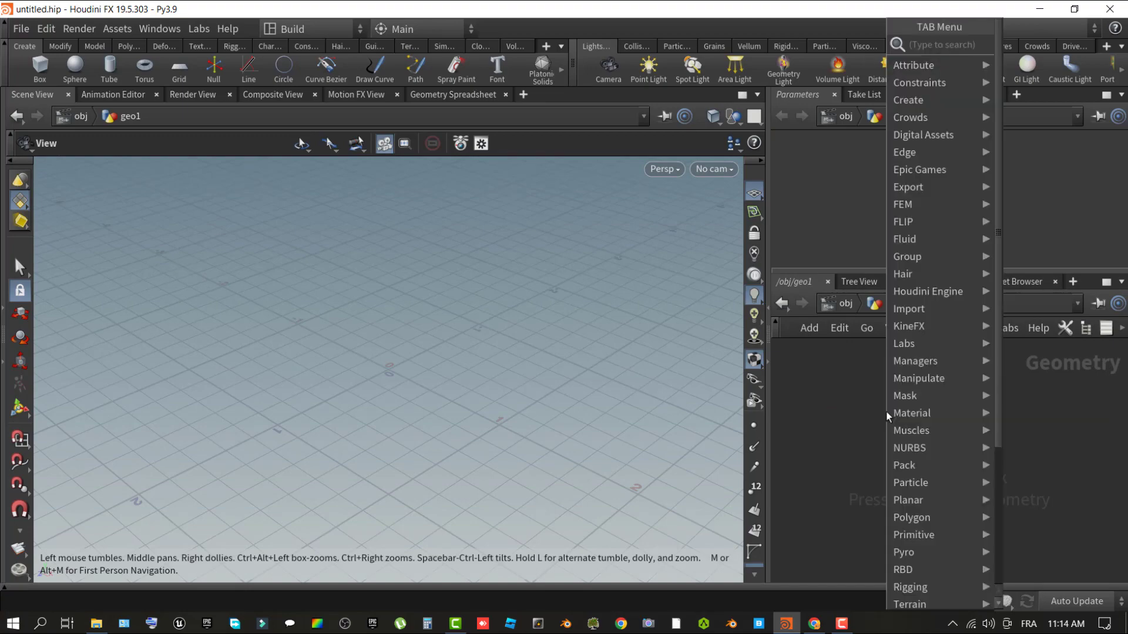
{"action": "type", "text": "curve"}
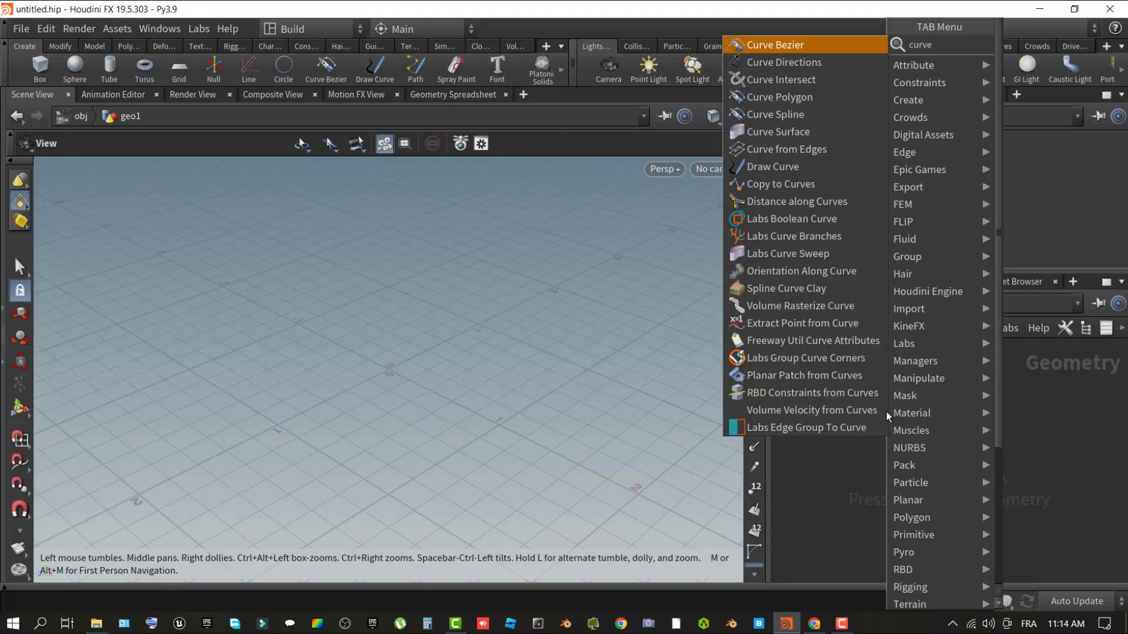
{"action": "left_click", "coordinate": [807, 431]}
{"action": "left_click", "coordinate": [879, 429]}
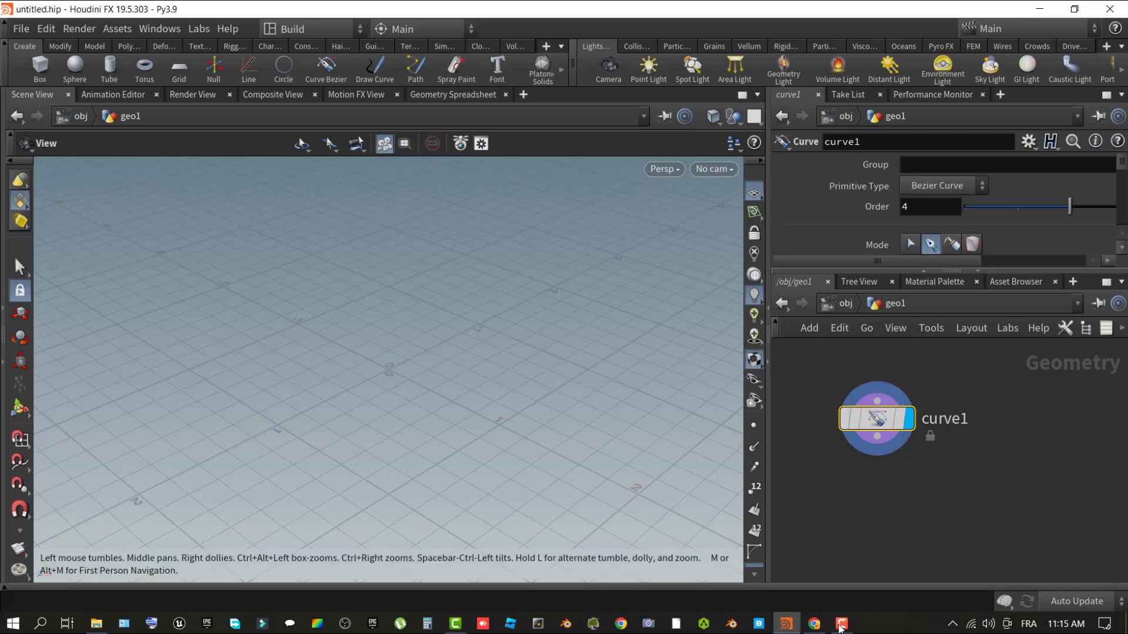
{"action": "left_click", "coordinate": [588, 354]}
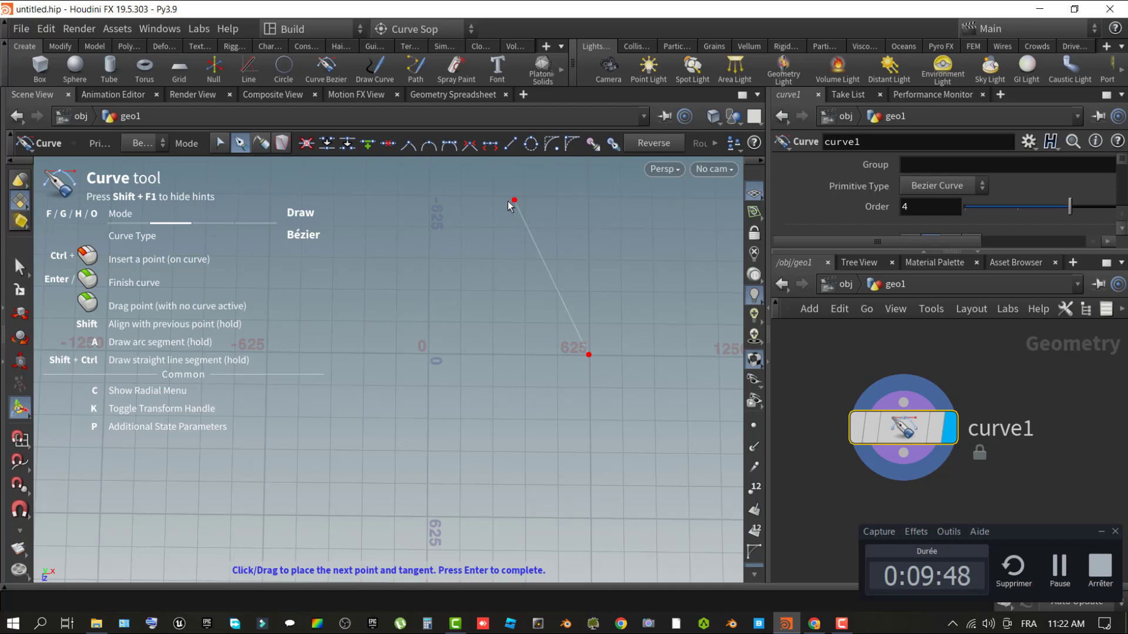
{"action": "left_click", "coordinate": [515, 200]}
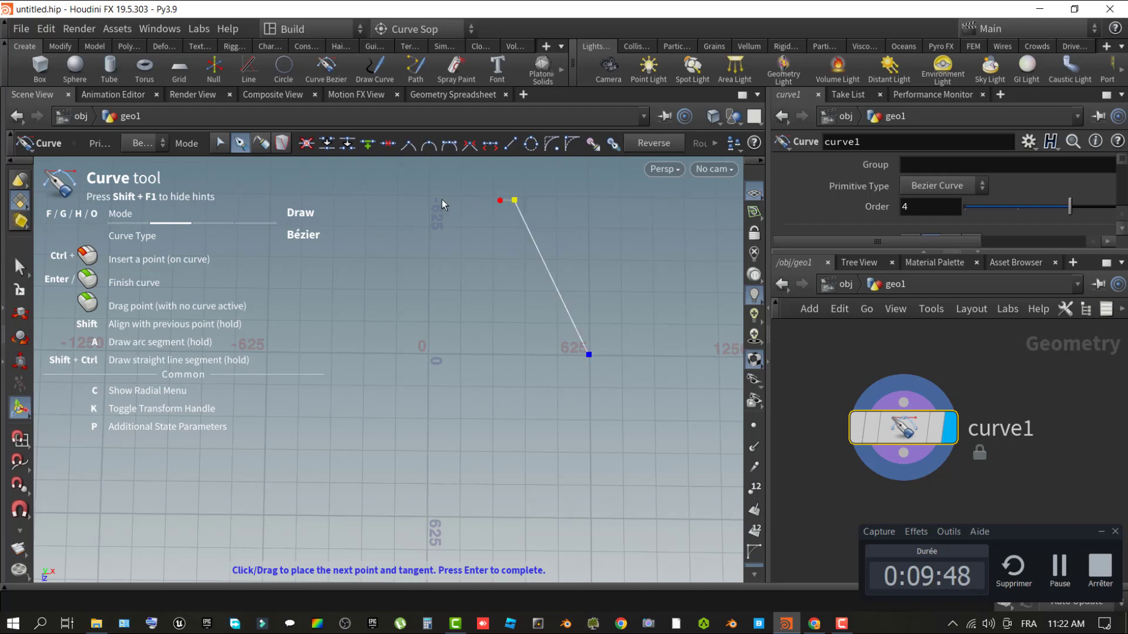
{"action": "left_click", "coordinate": [360, 196]}
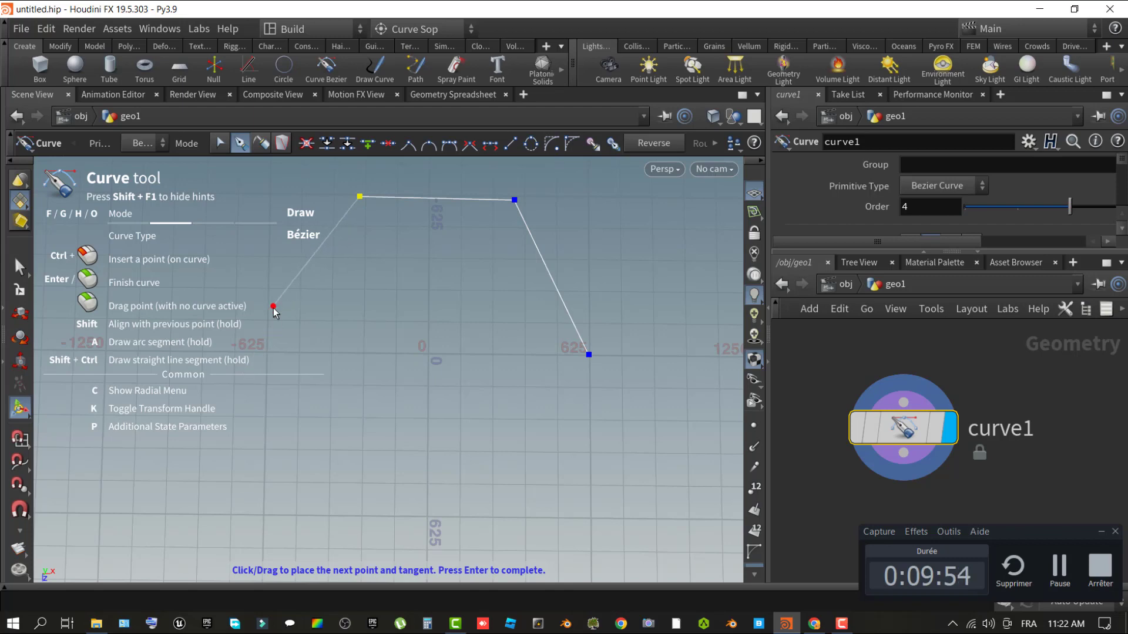
{"action": "left_click", "coordinate": [270, 348]}
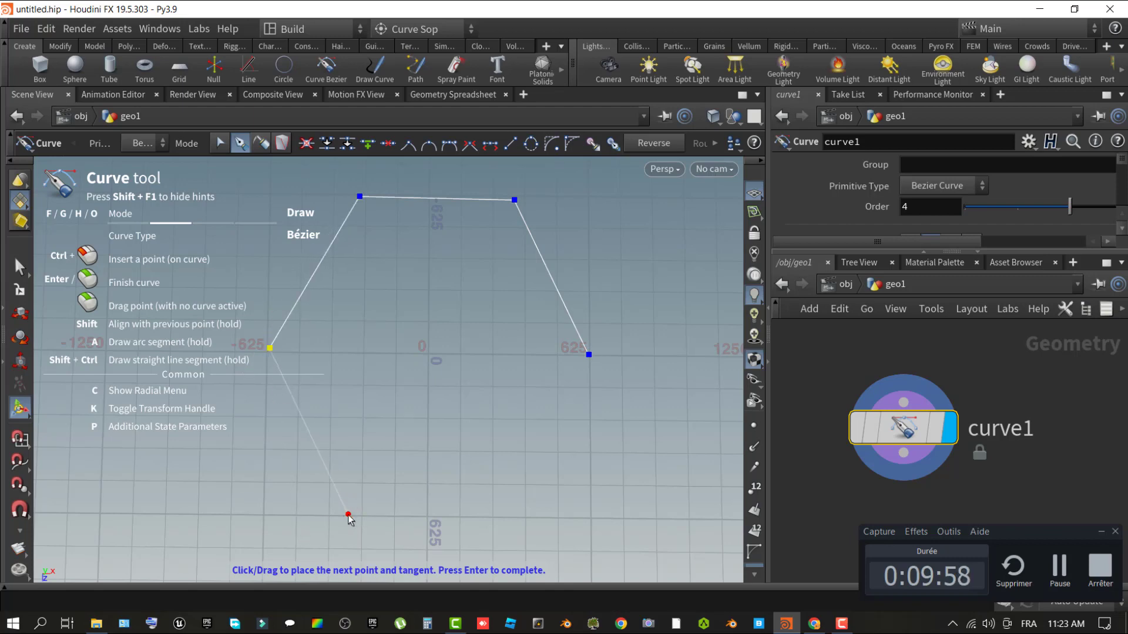
{"action": "left_click", "coordinate": [349, 514]}
{"action": "left_click", "coordinate": [511, 517]}
{"action": "left_click", "coordinate": [589, 356]}
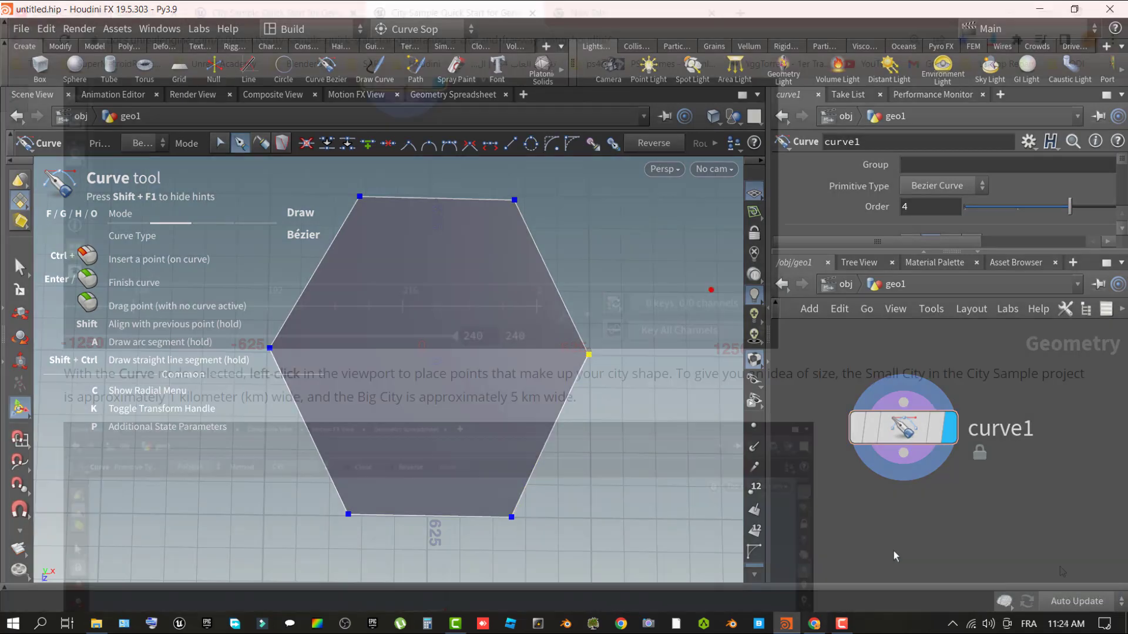
Add a City Layout node layout1 and wire curve1 into its City Shape input.
{"action": "key", "text": "Tab"}
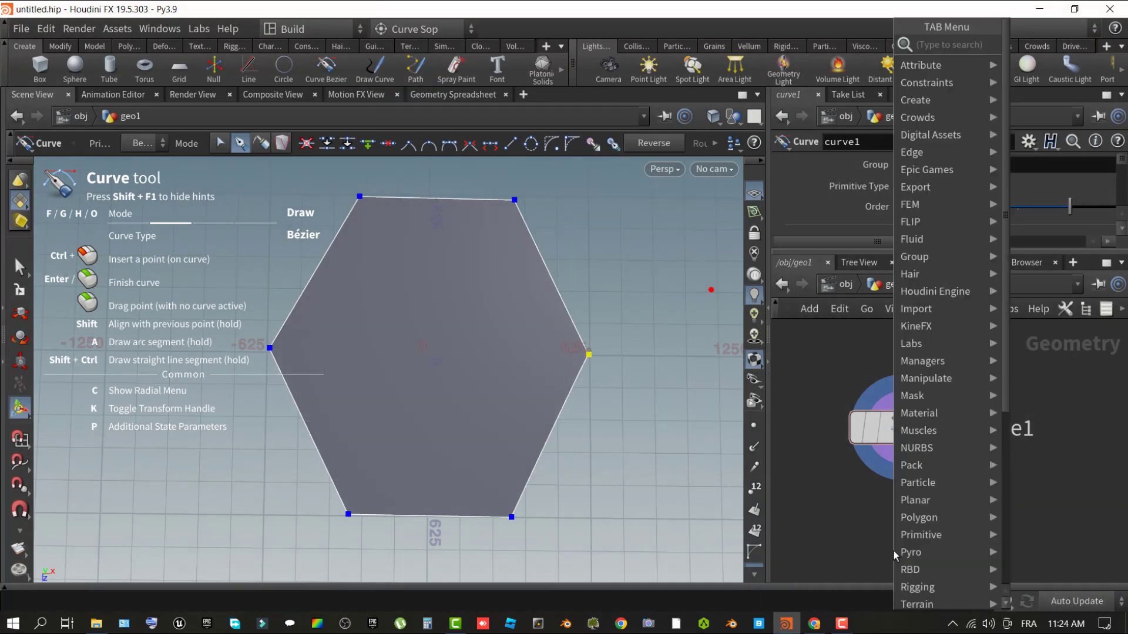
{"action": "type", "text": "city"}
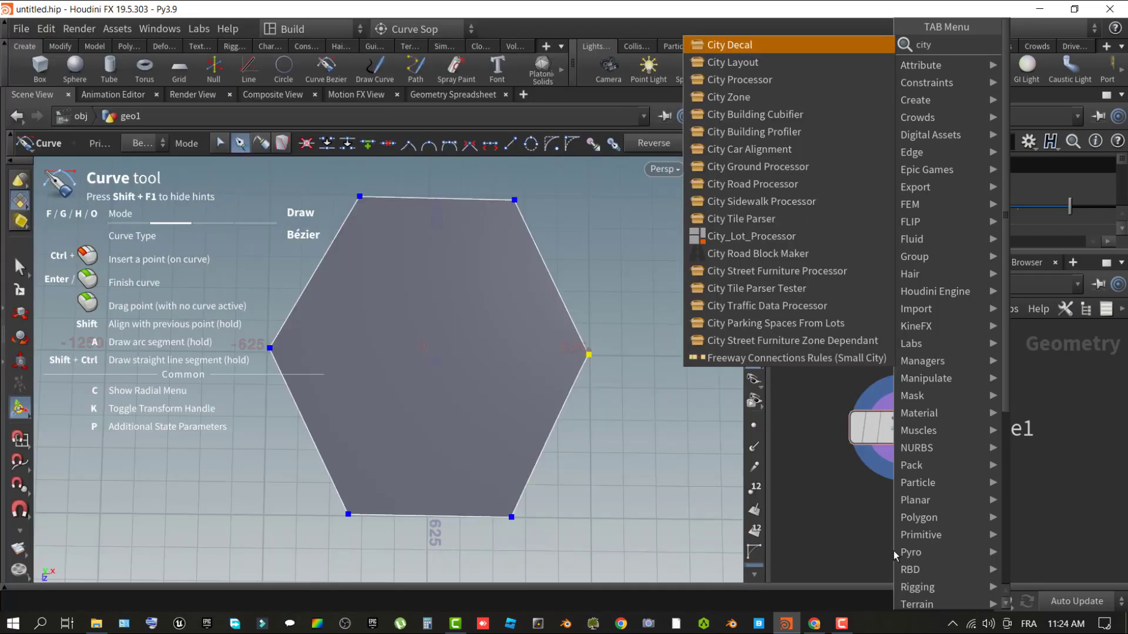
{"action": "left_click", "coordinate": [749, 62]}
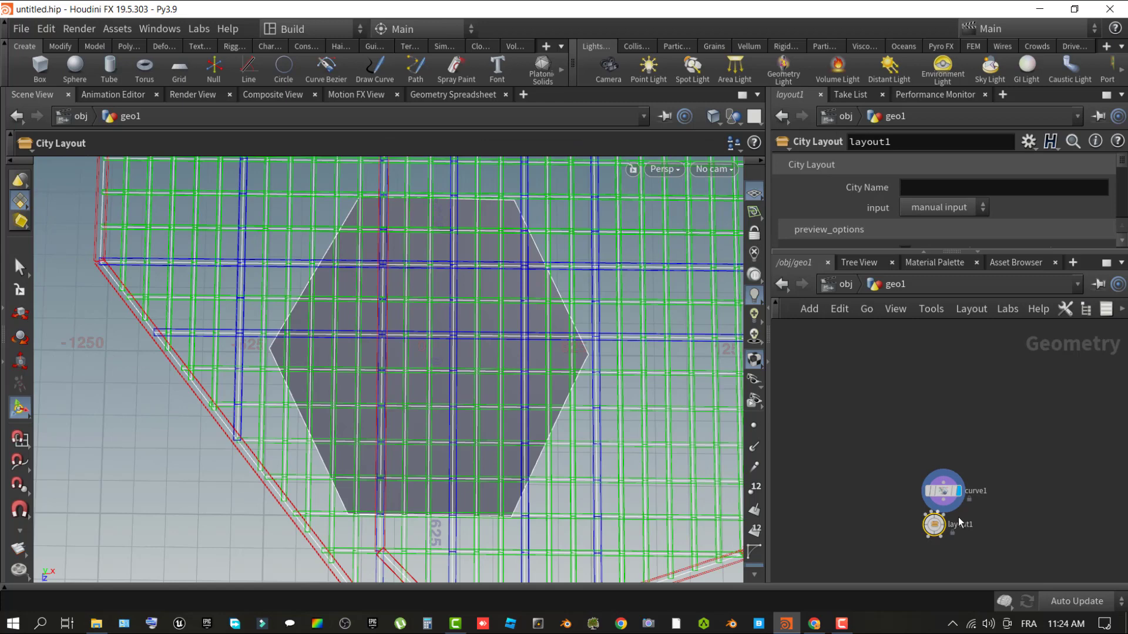
{"action": "scroll", "coordinate": [972, 523], "scroll_direction": "up", "scroll_amount": 2}
{"action": "scroll", "coordinate": [972, 524], "scroll_direction": "up", "scroll_amount": 2}
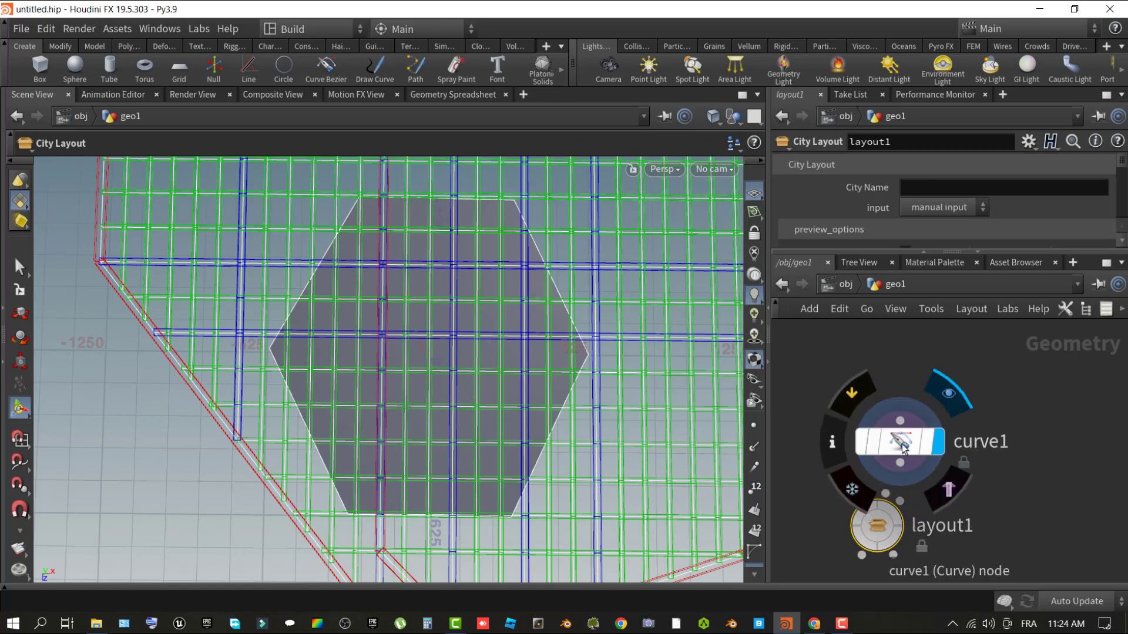
{"action": "left_click_drag", "start_coordinate": [904, 445], "coordinate": [910, 386]}
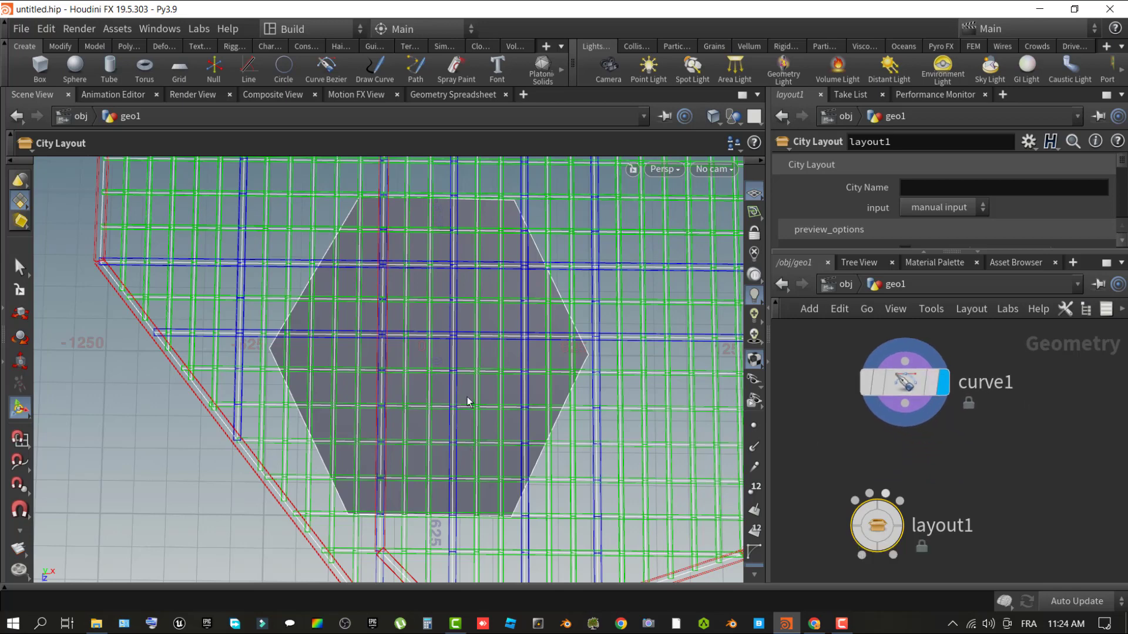
{"action": "left_click", "coordinate": [904, 403]}
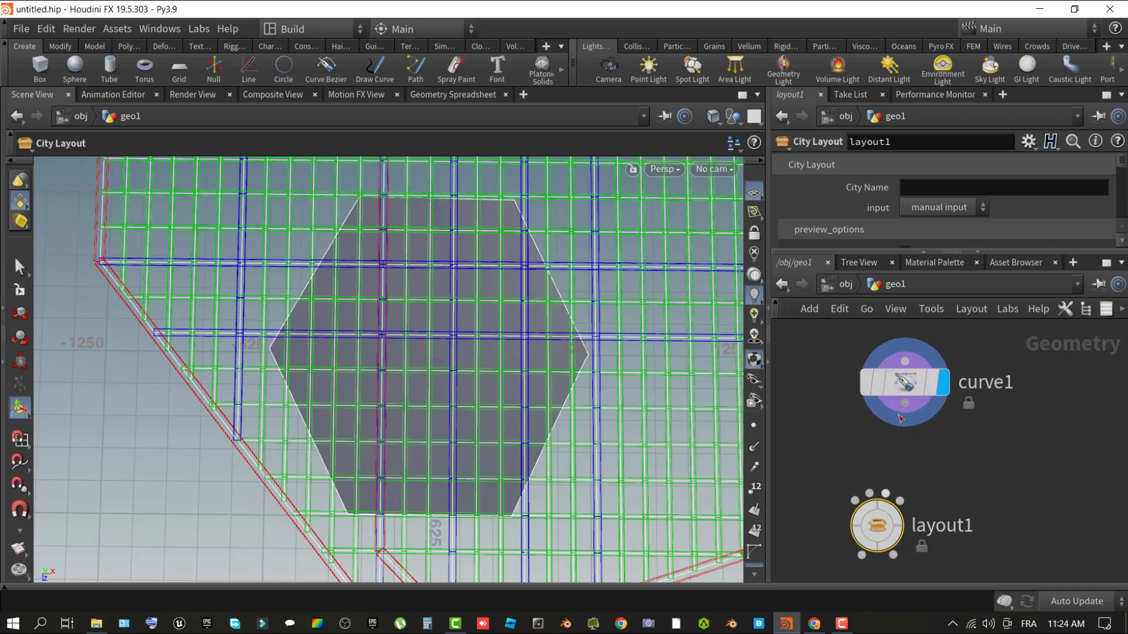
{"action": "left_click", "coordinate": [854, 500]}
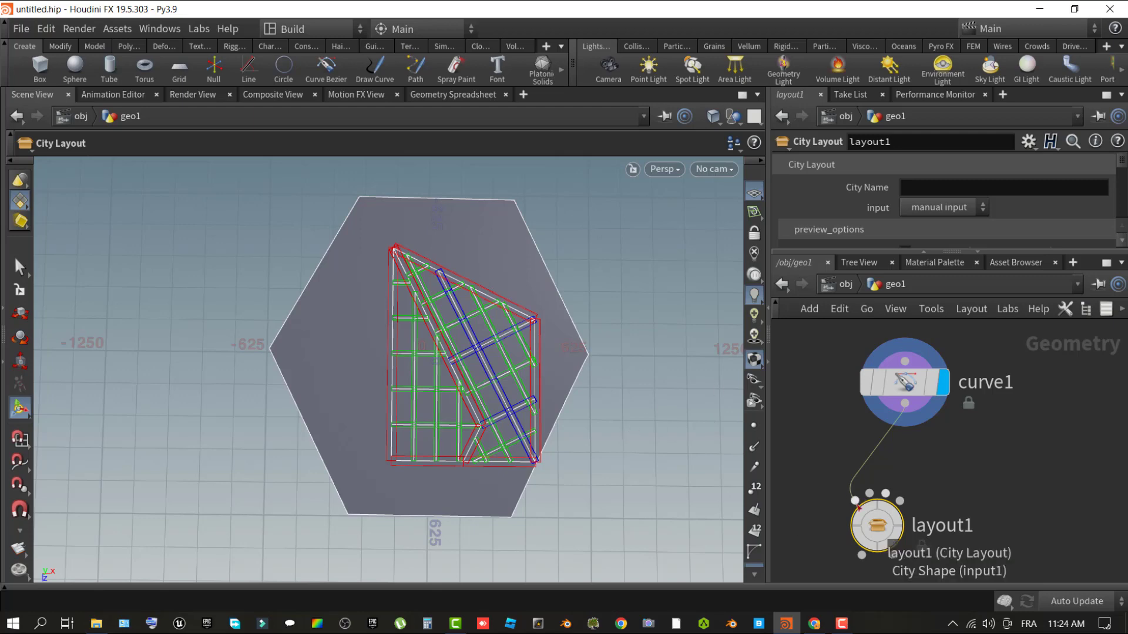
Move one hexagon corner and bend an edge using curve1's points and tangent handles.
{"action": "mouse_move", "coordinate": [875, 499]}
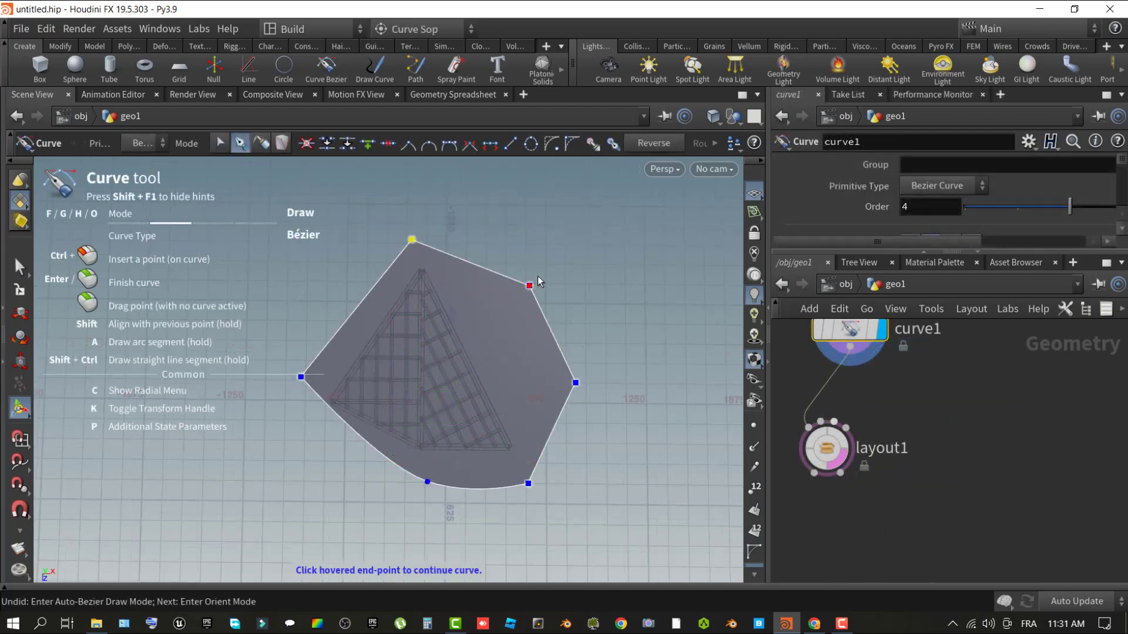
{"action": "left_click_drag", "start_coordinate": [538, 276], "coordinate": [557, 251]}
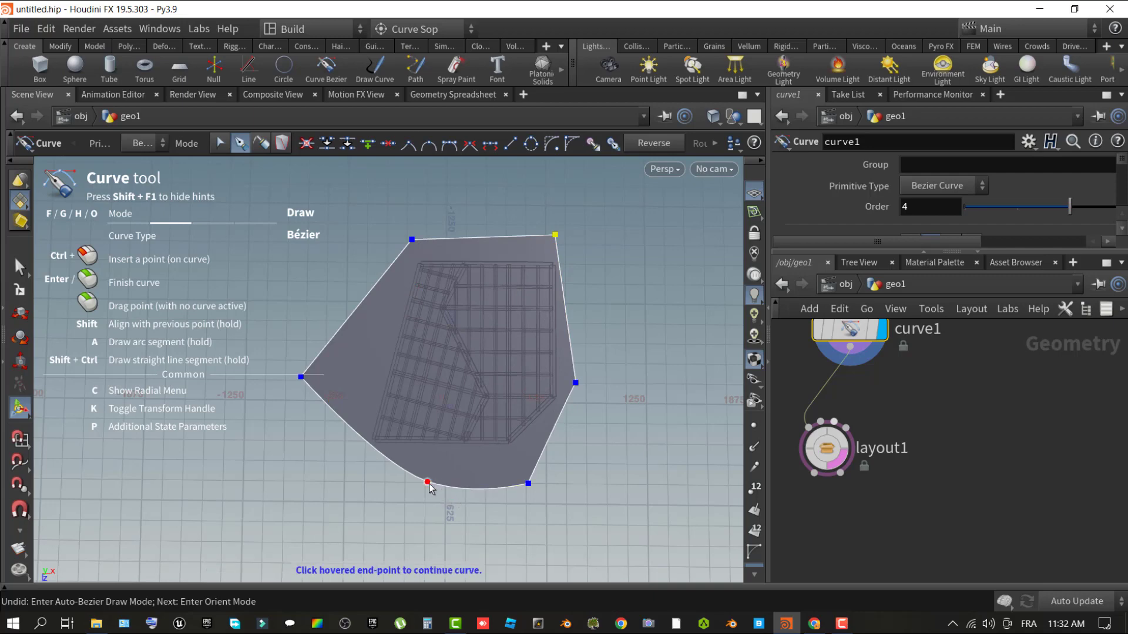
{"action": "left_click_drag", "start_coordinate": [428, 483], "coordinate": [358, 478]}
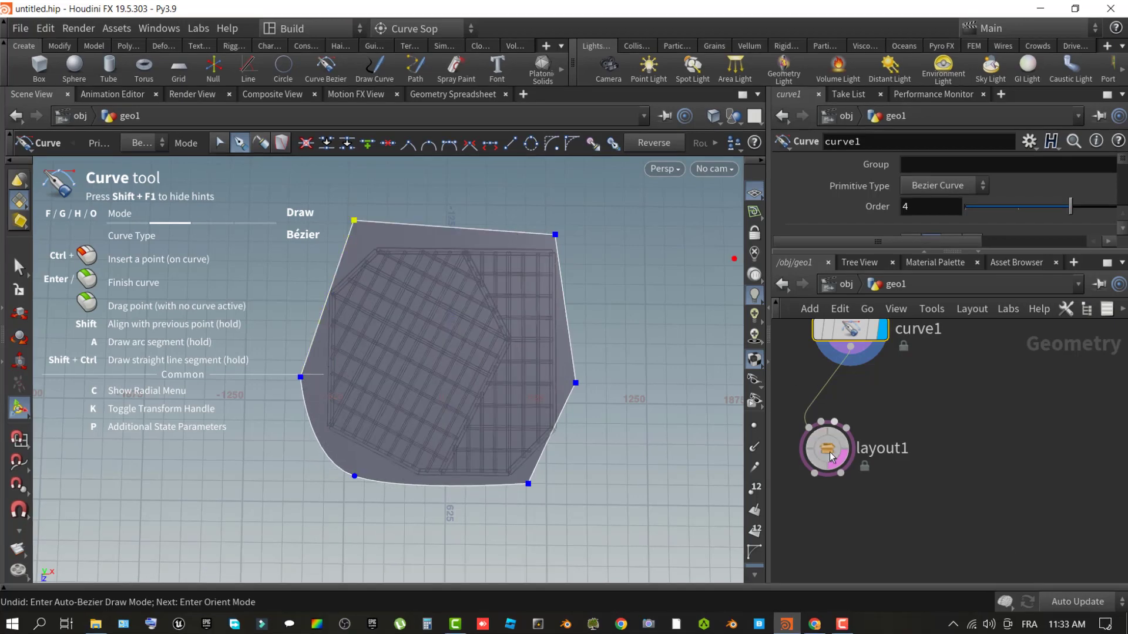
Rename the layout1 City Layout node to MyCity.
{"action": "left_click", "coordinate": [830, 455]}
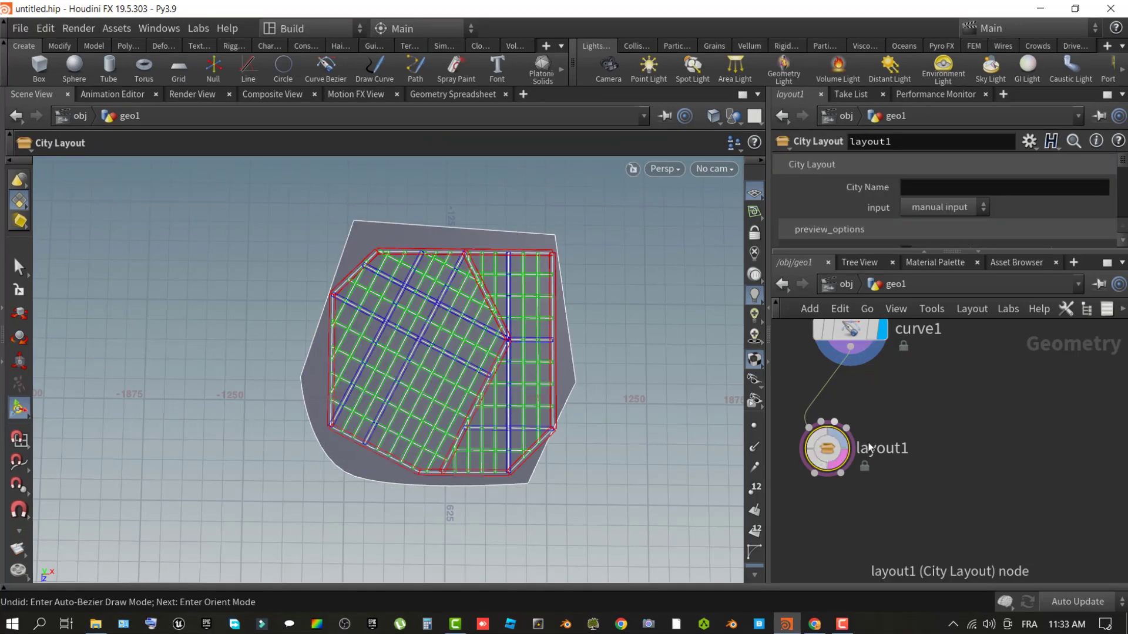
{"action": "left_click", "coordinate": [901, 144]}
{"action": "key", "text": "BackSpace"}
{"action": "key", "text": "BackSpace"}
{"action": "key", "text": "BackSpace"}
{"action": "key", "text": "BackSpace"}
{"action": "key", "text": "BackSpace"}
{"action": "key", "text": "BackSpace"}
{"action": "key", "text": "BackSpace"}
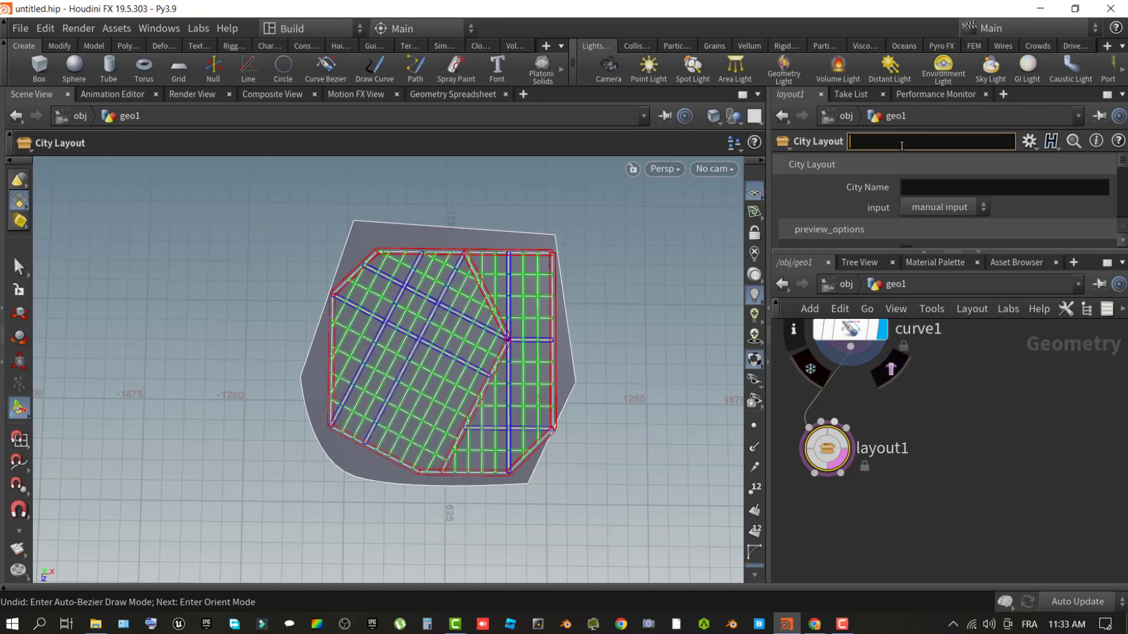
{"action": "type", "text": "MyCity"}
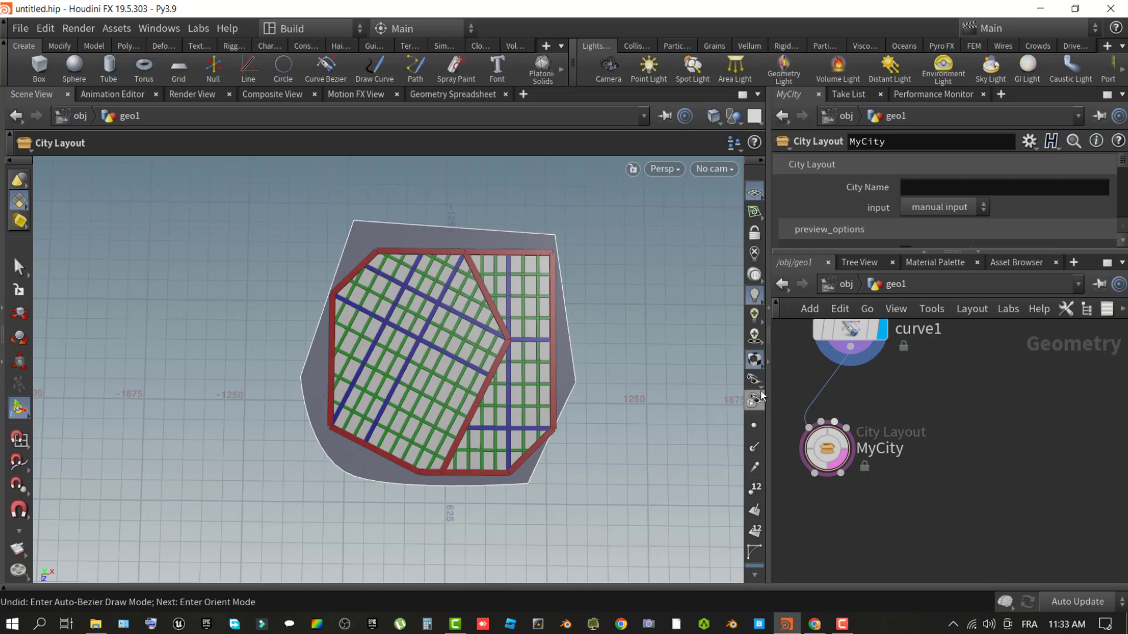
Open Save As in the E:/CitySampleSource/MyCity folder and edit the file name.
{"action": "left_click", "coordinate": [27, 30]}
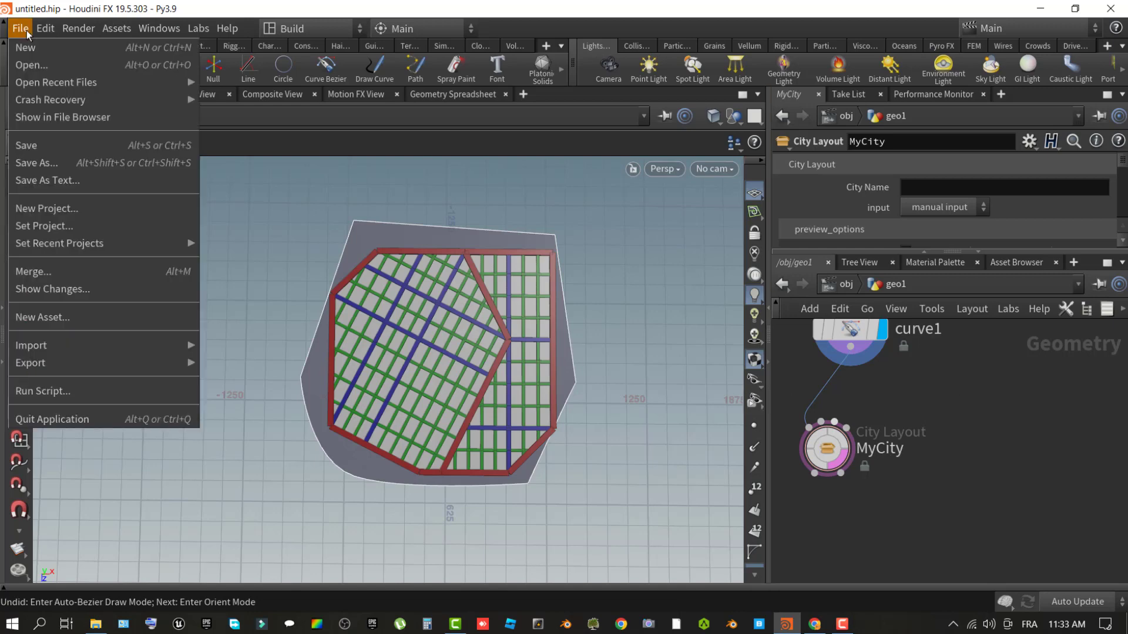
{"action": "left_click", "coordinate": [129, 155]}
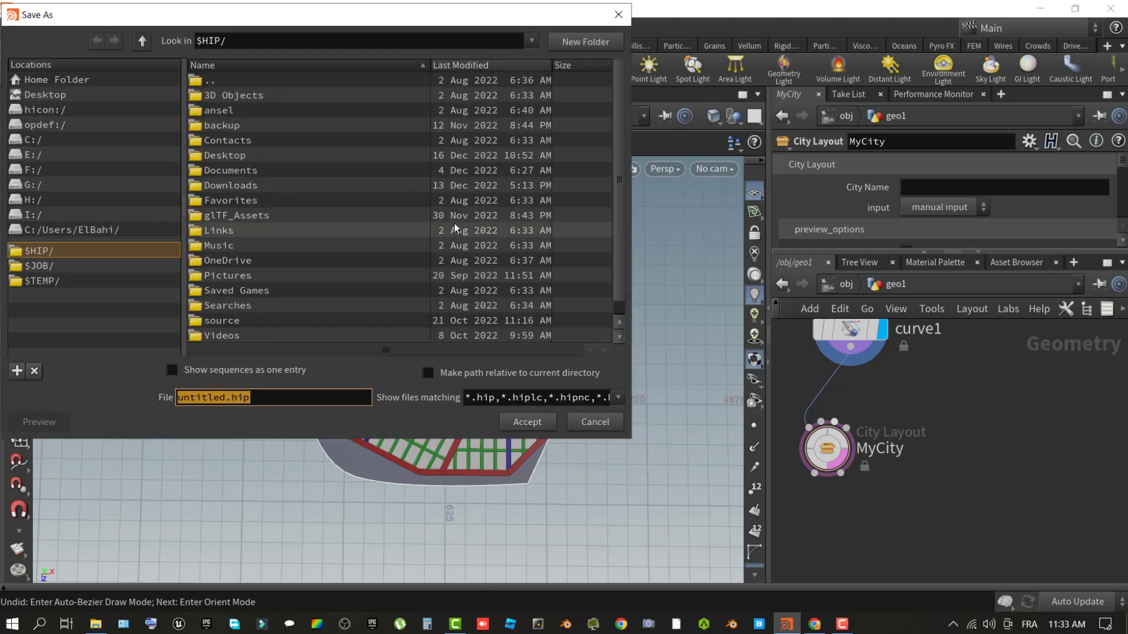
{"action": "left_click", "coordinate": [51, 155]}
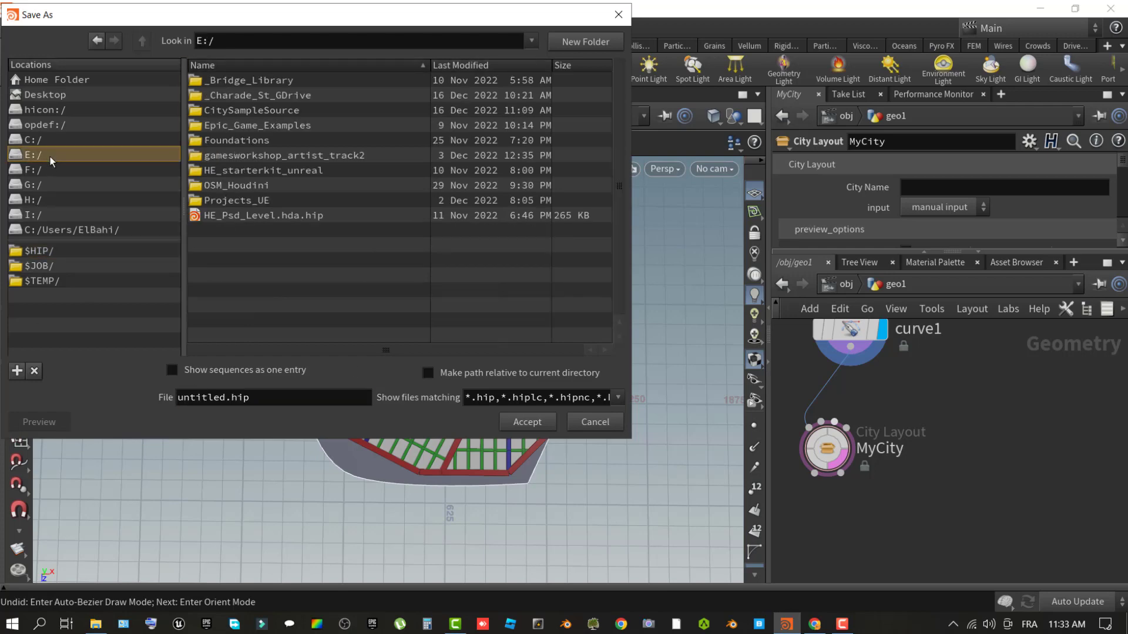
{"action": "double_click", "coordinate": [245, 112]}
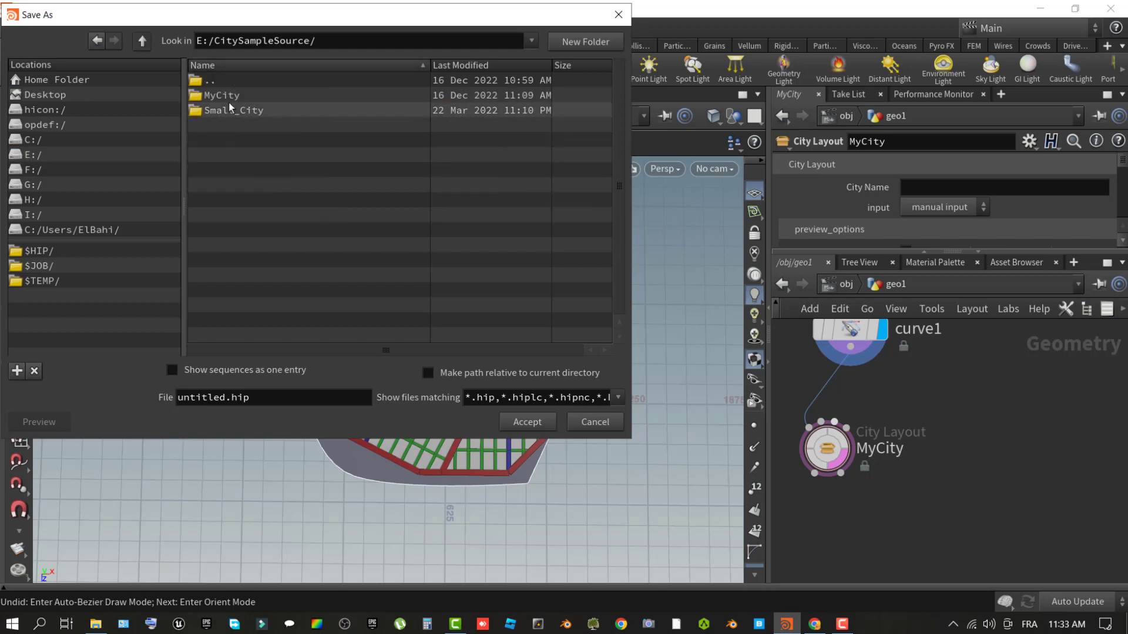
{"action": "double_click", "coordinate": [228, 96]}
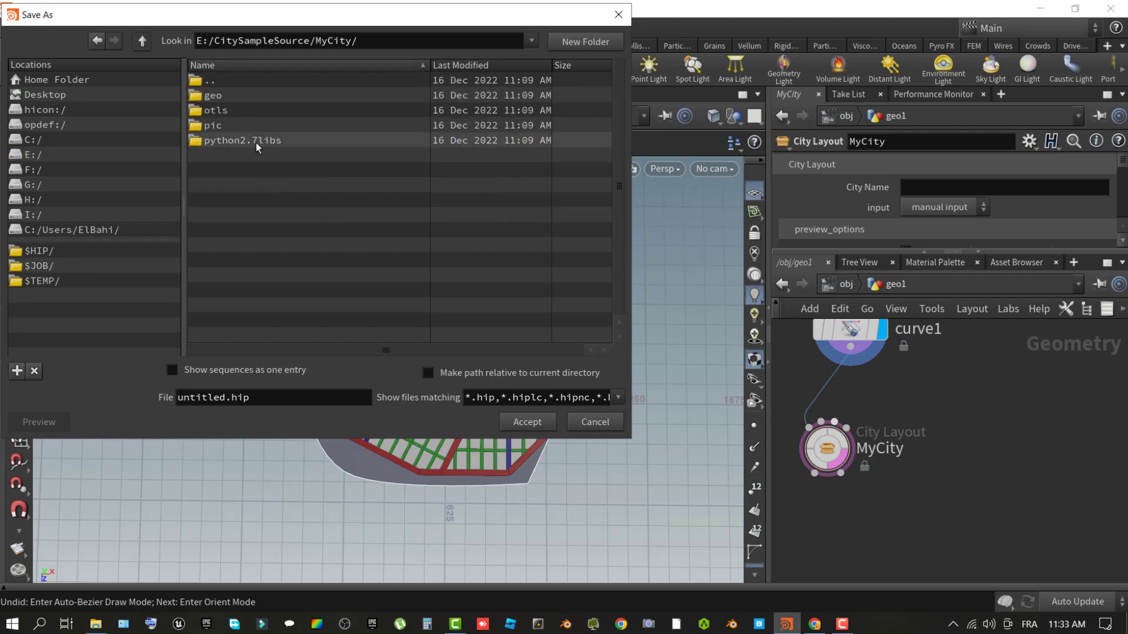
{"action": "left_click", "coordinate": [215, 396]}
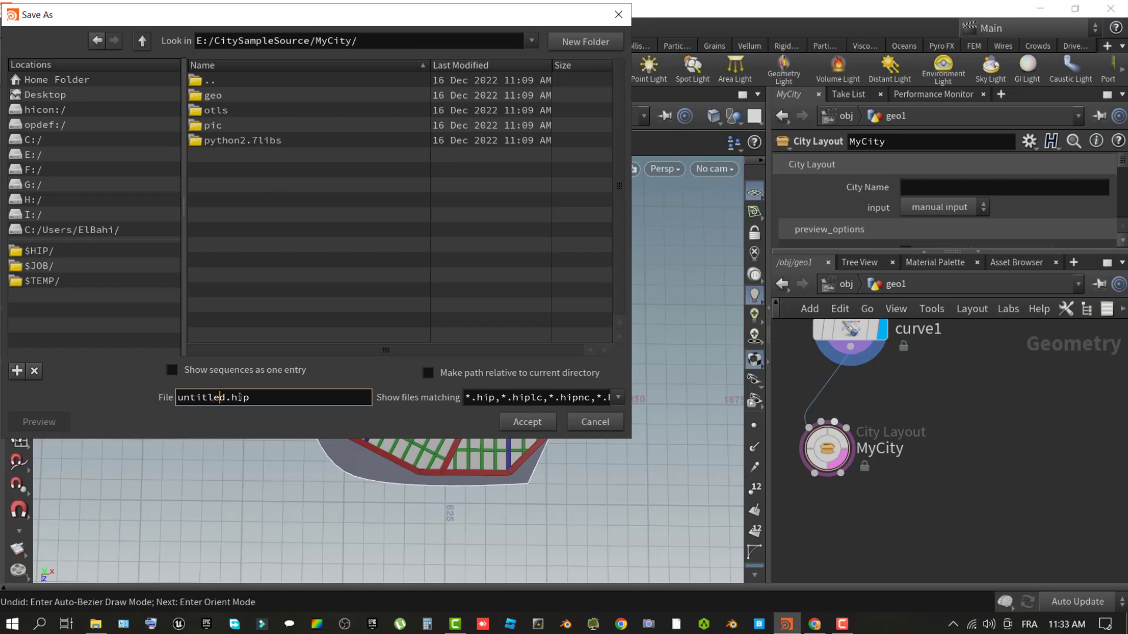
Save as MyCity.hip, then draw curve2 as a two-point diagonal artery from upper right to lower left.
{"action": "key", "text": "BackSpace"}
{"action": "key", "text": "BackSpace"}
{"action": "key", "text": "BackSpace"}
{"action": "key", "text": "BackSpace"}
{"action": "key", "text": "BackSpace"}
{"action": "key", "text": "BackSpace"}
{"action": "key", "text": "BackSpace"}
{"action": "key", "text": "BackSpace"}
{"action": "type", "text": "MyCity"}
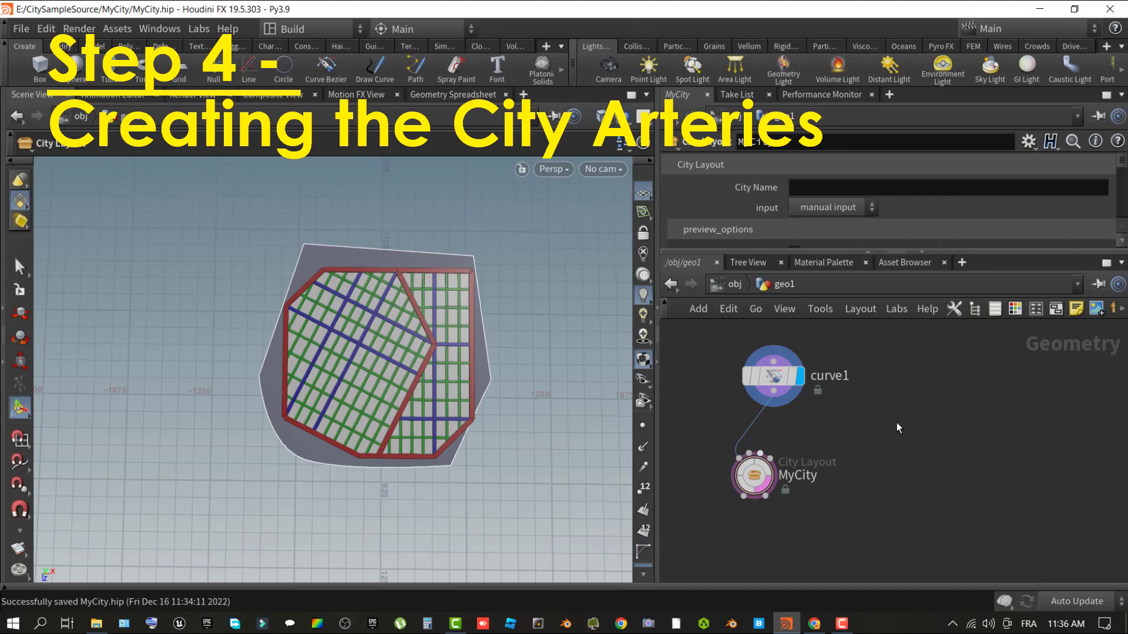
{"action": "key", "text": "Tab"}
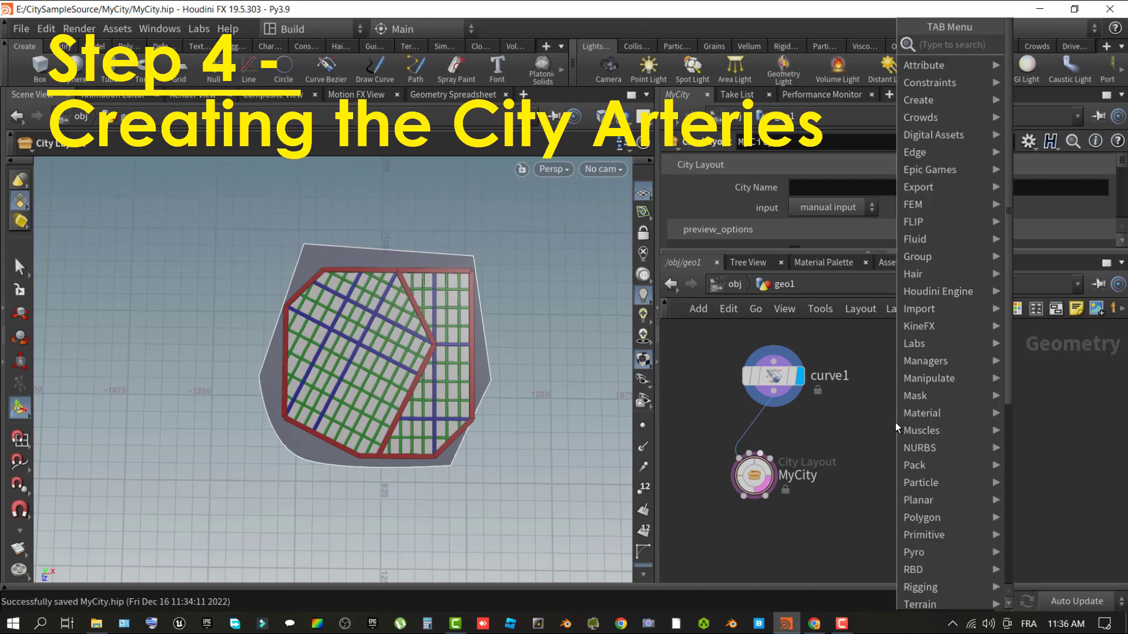
{"action": "type", "text": "curve"}
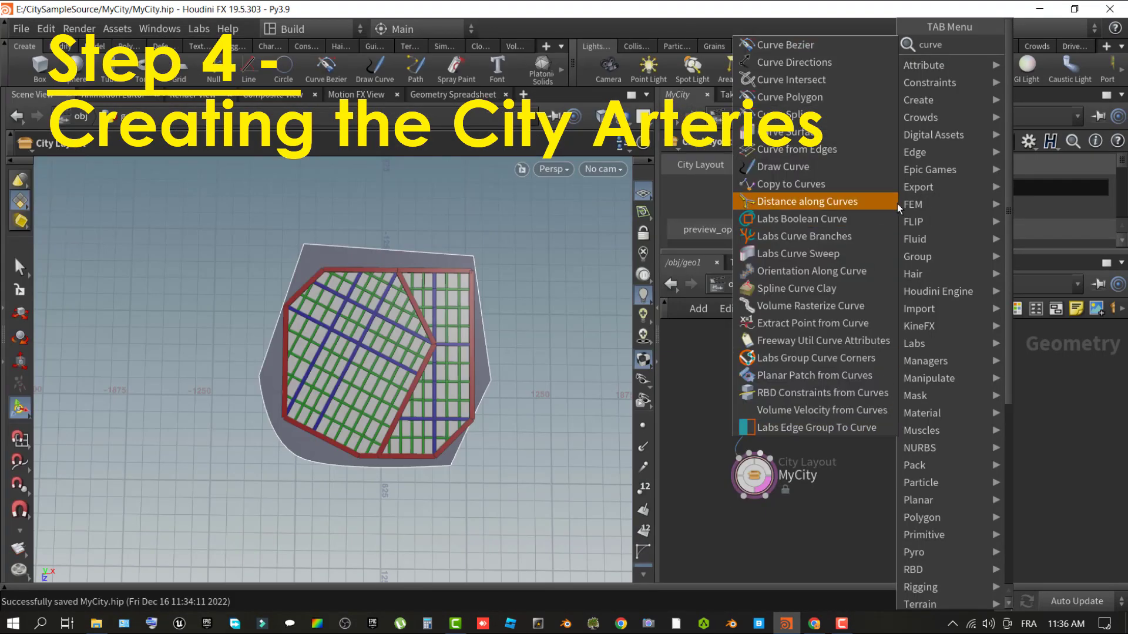
{"action": "left_click", "coordinate": [812, 40]}
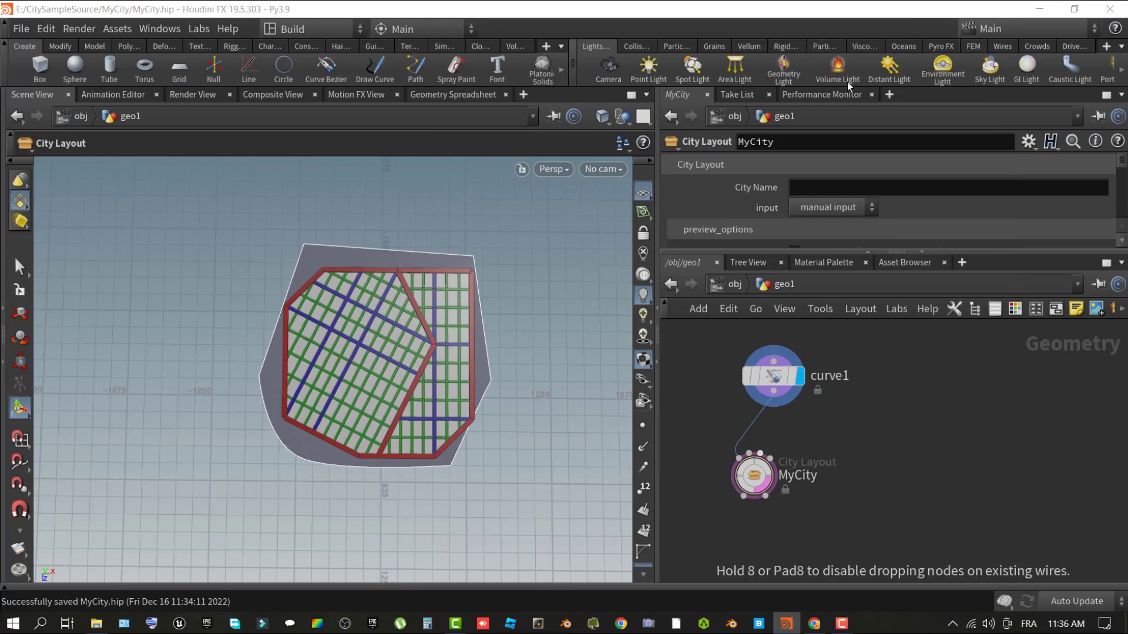
{"action": "left_click", "coordinate": [941, 403]}
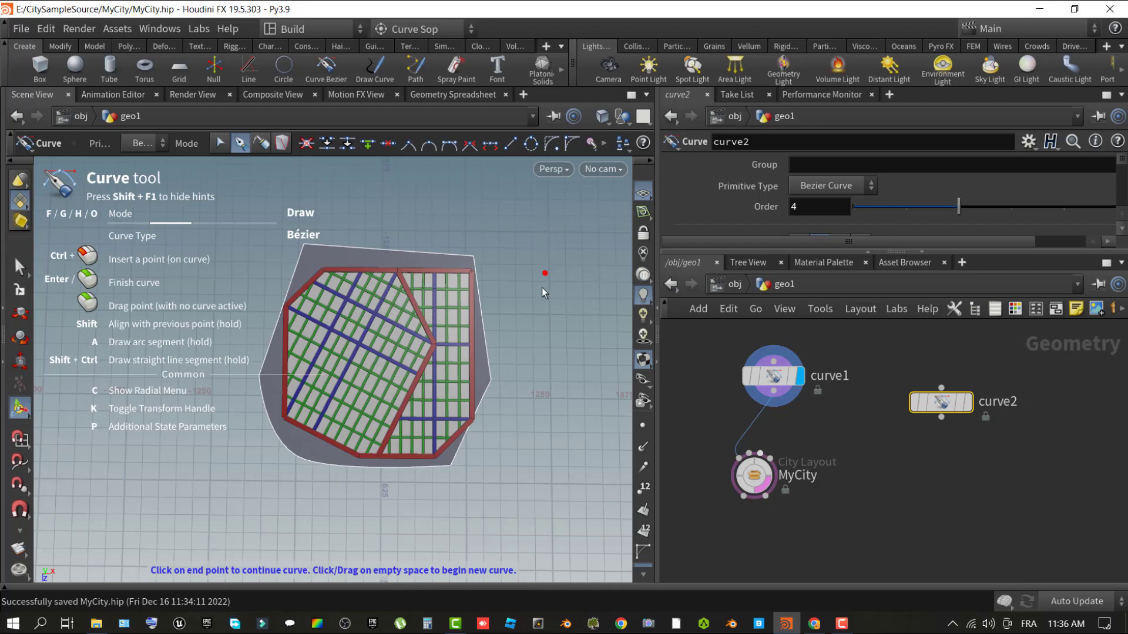
{"action": "left_click", "coordinate": [545, 212]}
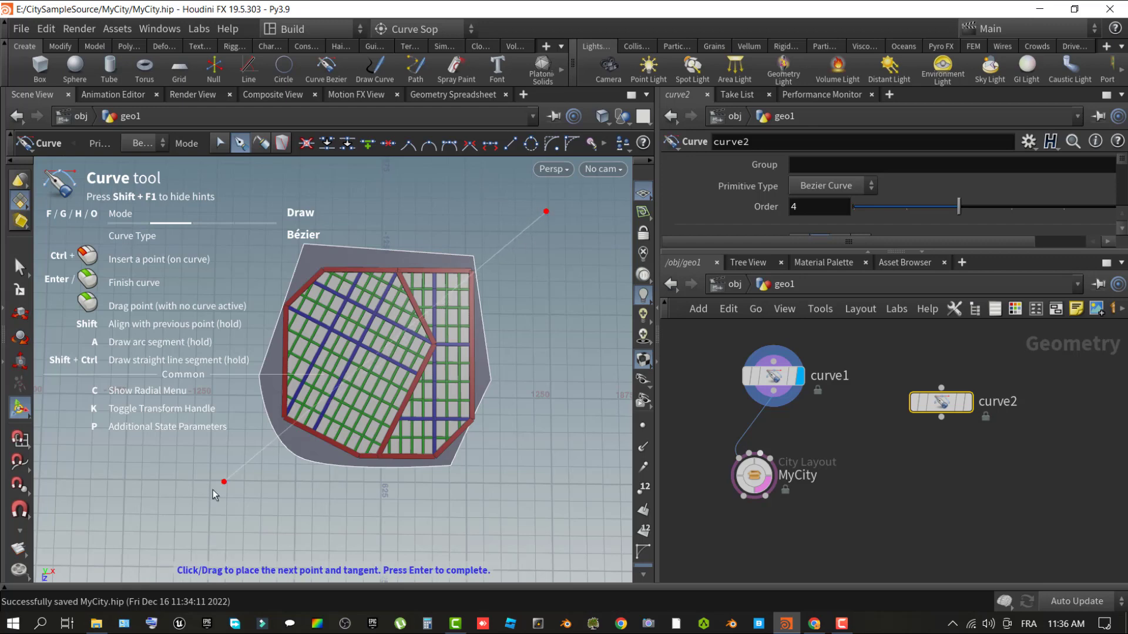
{"action": "left_click", "coordinate": [186, 496]}
{"action": "key", "text": "Return"}
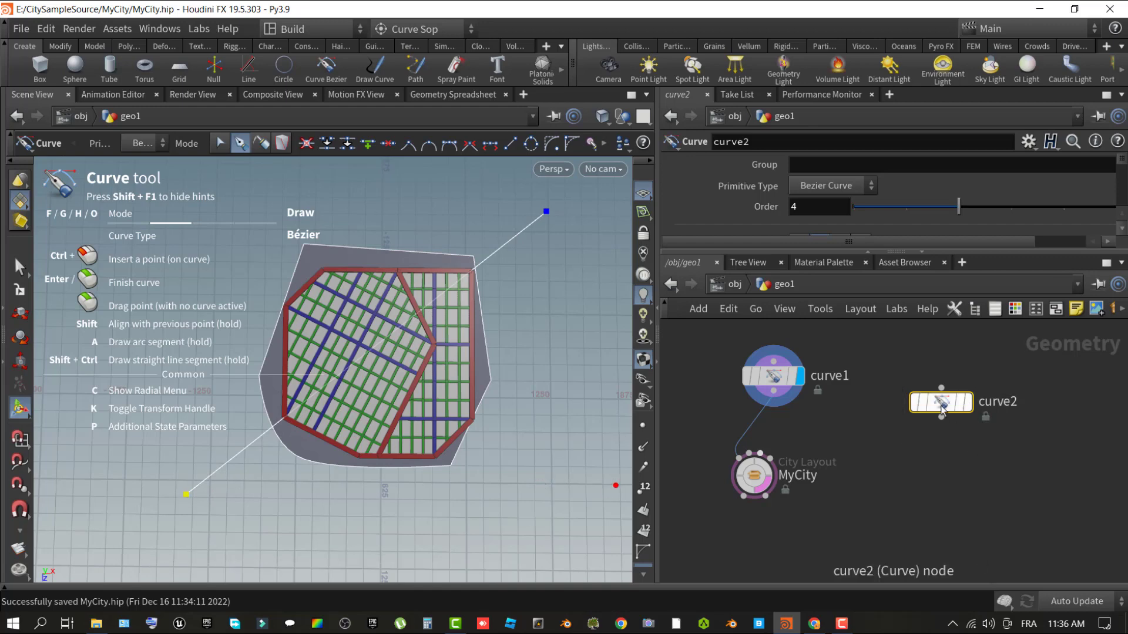
Add curve3 and begin the second diagonal artery near the upper left.
{"action": "left_click_drag", "start_coordinate": [941, 415], "coordinate": [946, 457]}
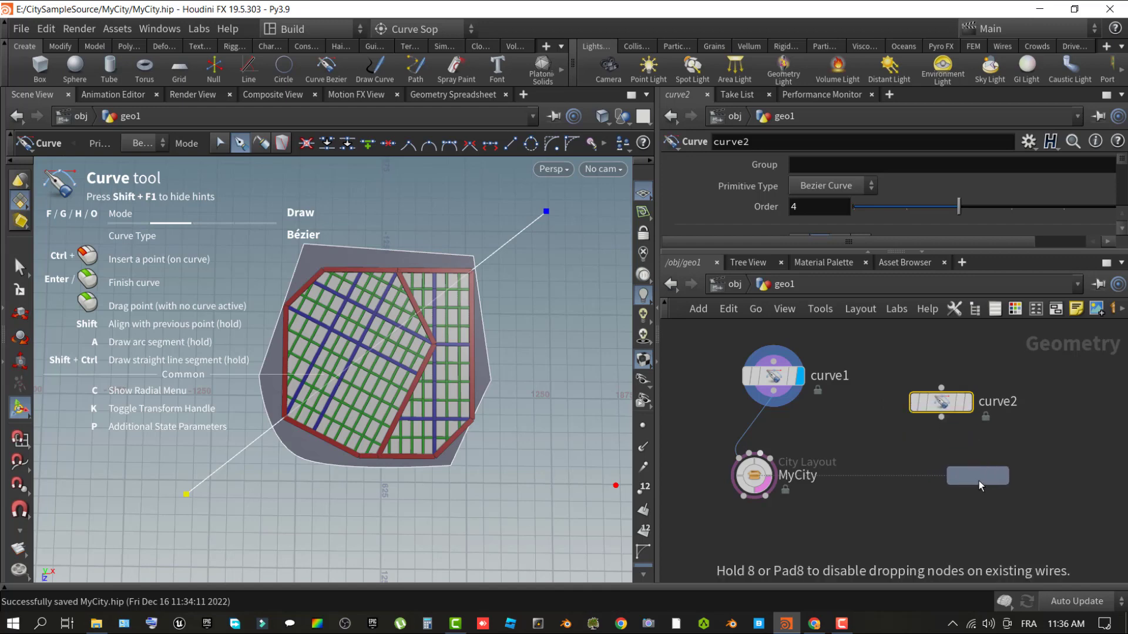
{"action": "left_click", "coordinate": [1055, 405]}
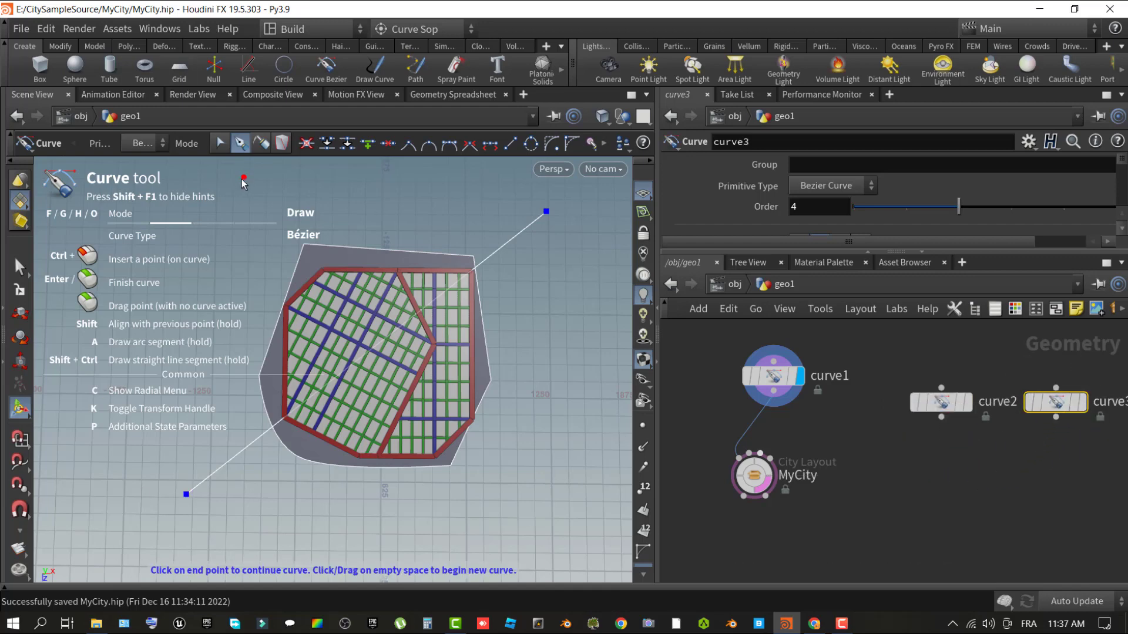
{"action": "left_click_drag", "start_coordinate": [224, 182], "coordinate": [224, 183]}
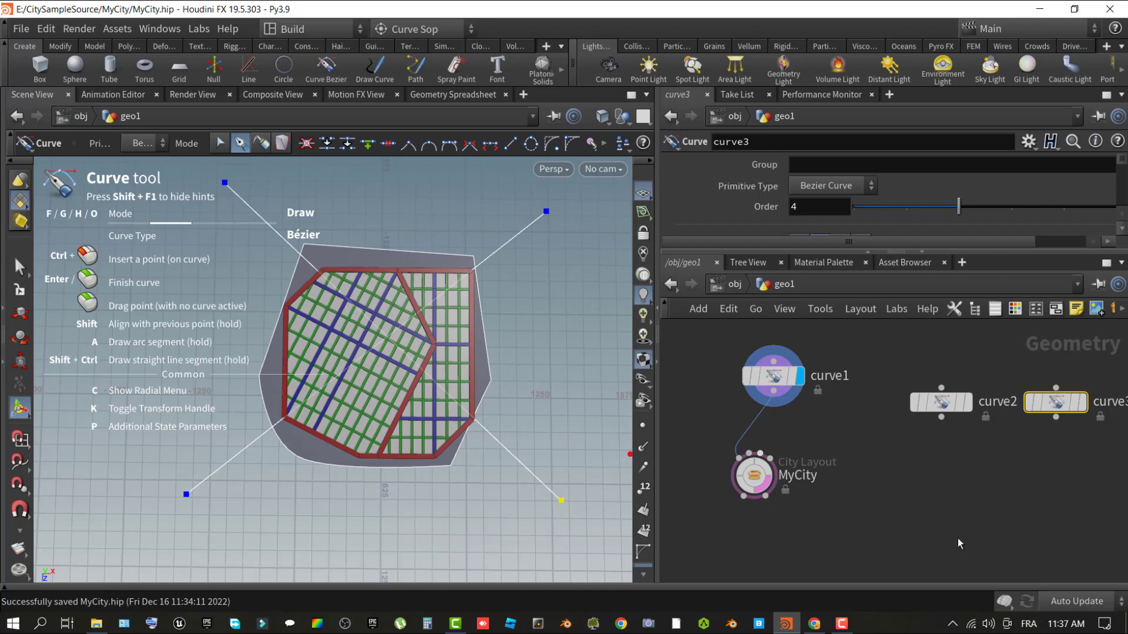
Add a merge1 node combining curve2 and curve3.
{"action": "key", "text": "Tab"}
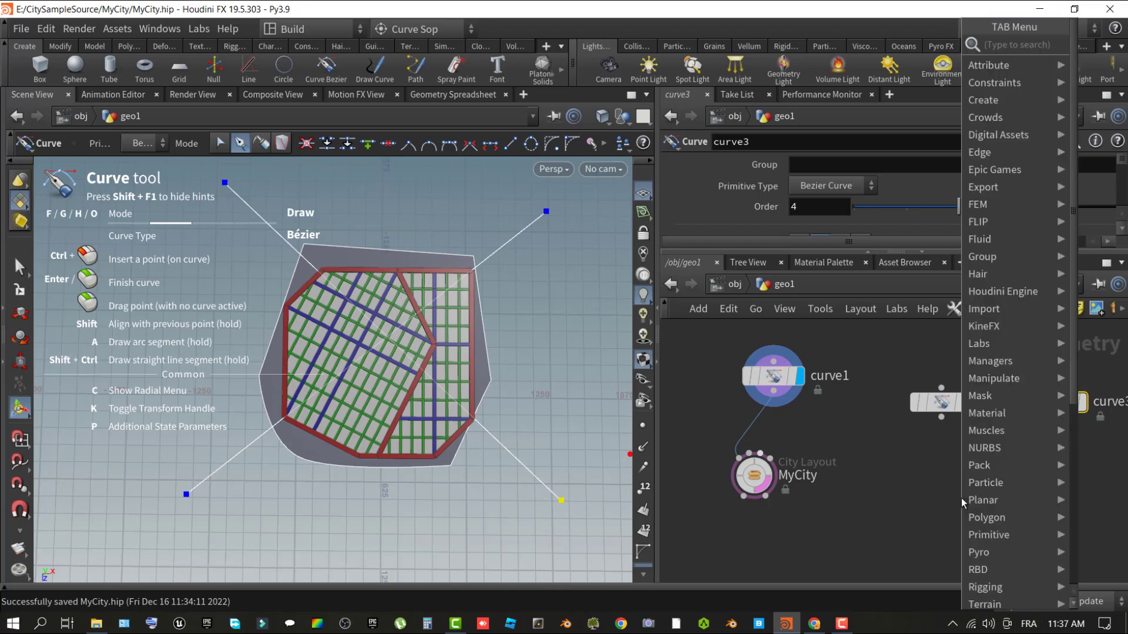
{"action": "type", "text": "merge"}
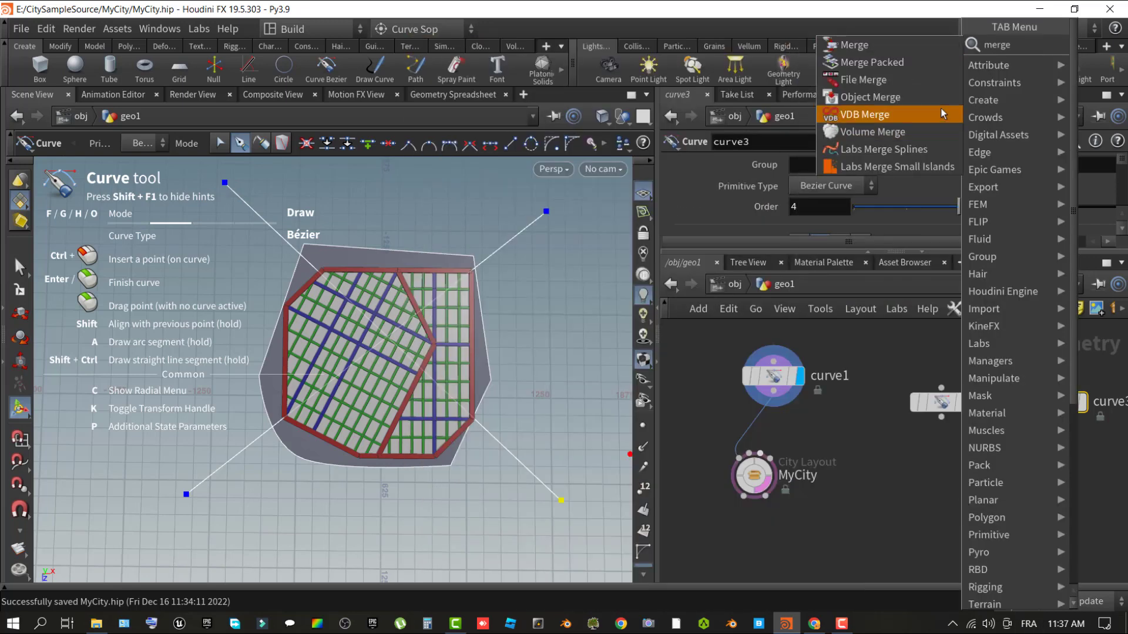
{"action": "left_click", "coordinate": [882, 46]}
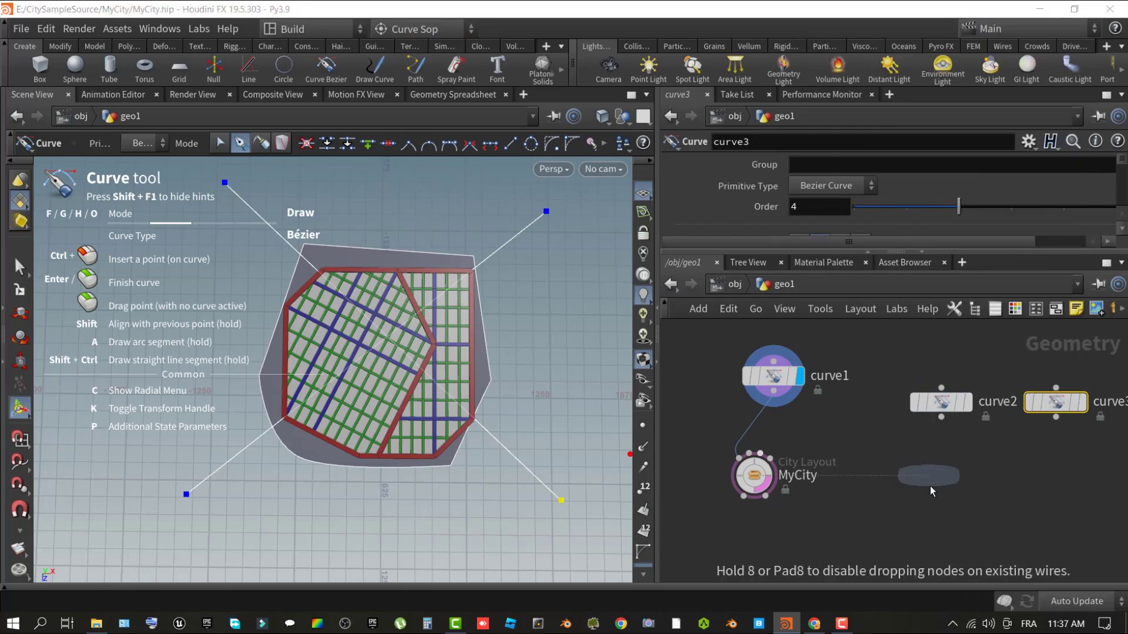
{"action": "left_click", "coordinate": [958, 476]}
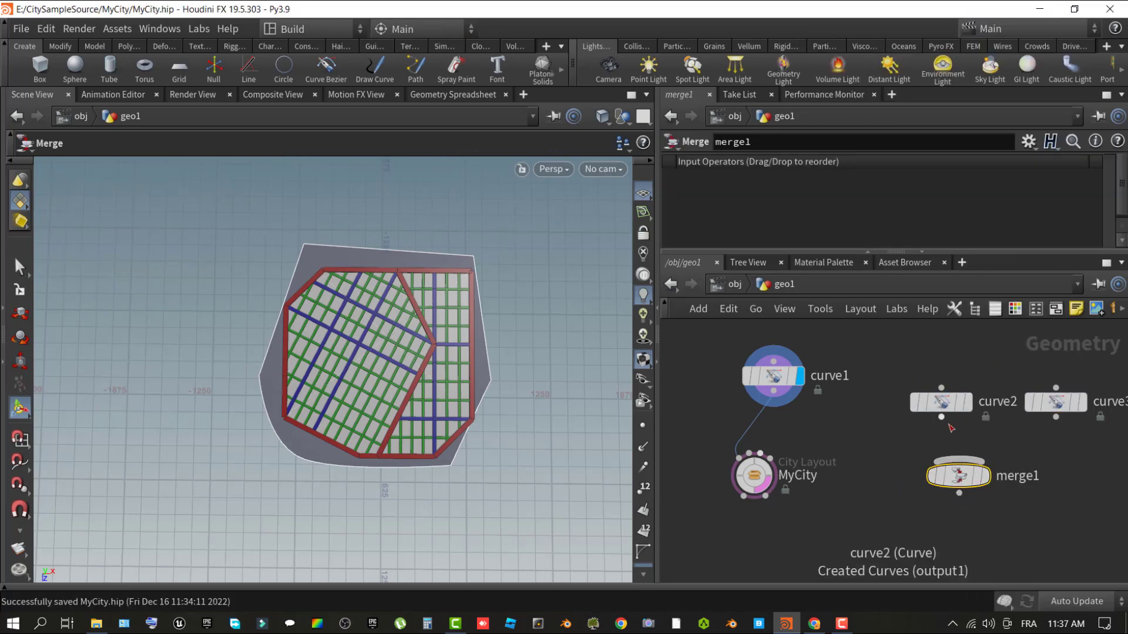
{"action": "left_click_drag", "start_coordinate": [941, 418], "coordinate": [958, 460]}
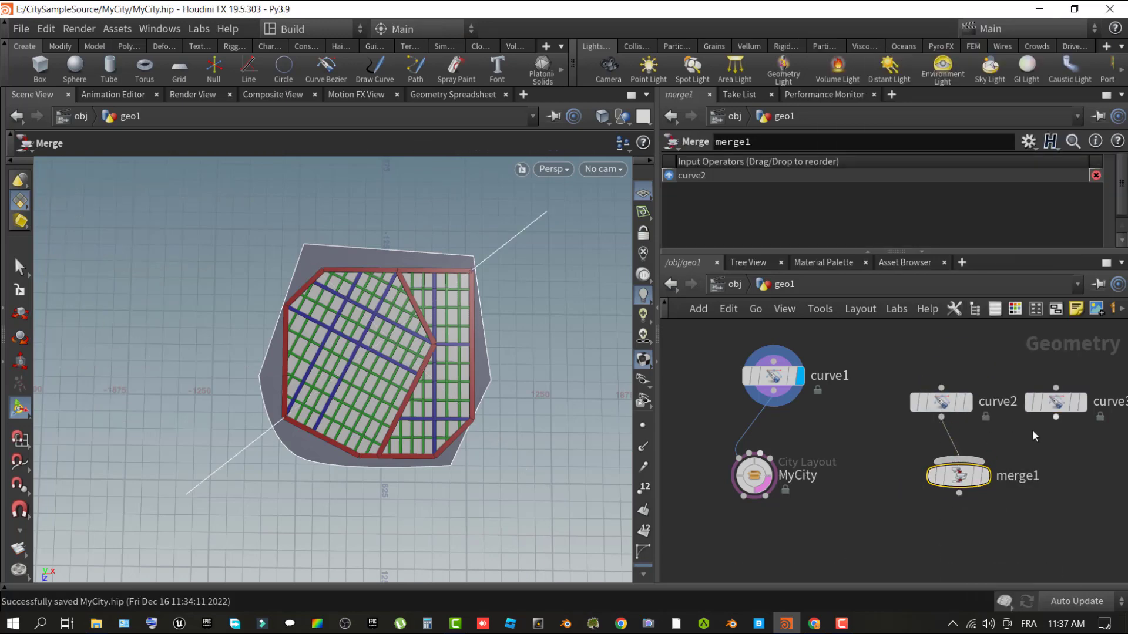
{"action": "left_click_drag", "start_coordinate": [1055, 419], "coordinate": [963, 461]}
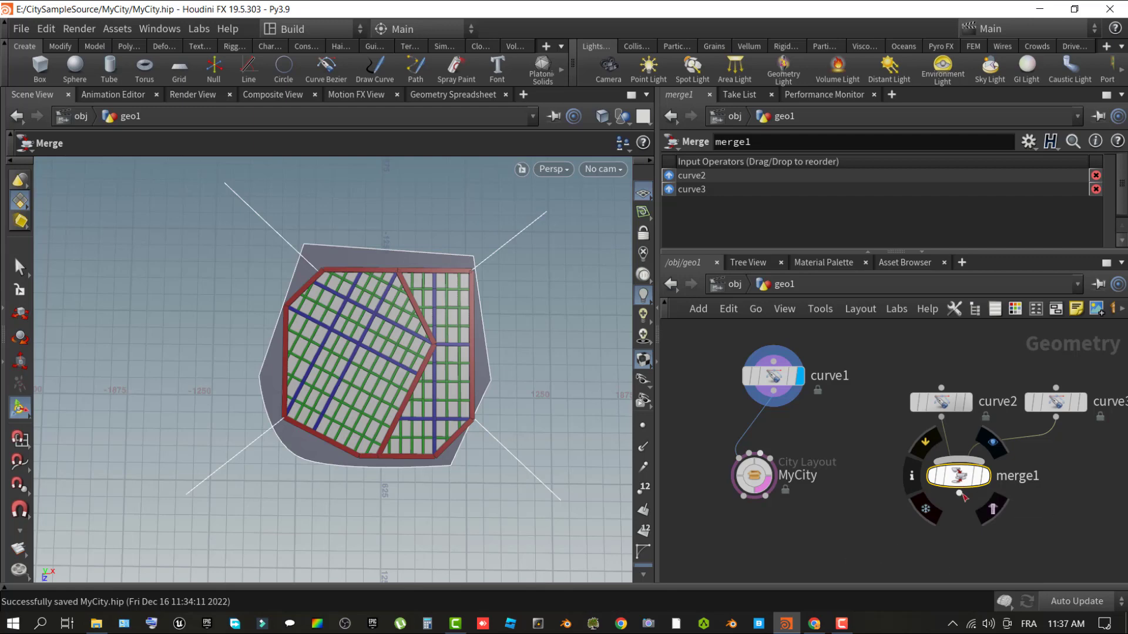
Feed merge1 into MyCity and display MyCity's result and parameters.
{"action": "left_click_drag", "start_coordinate": [959, 503], "coordinate": [749, 451]}
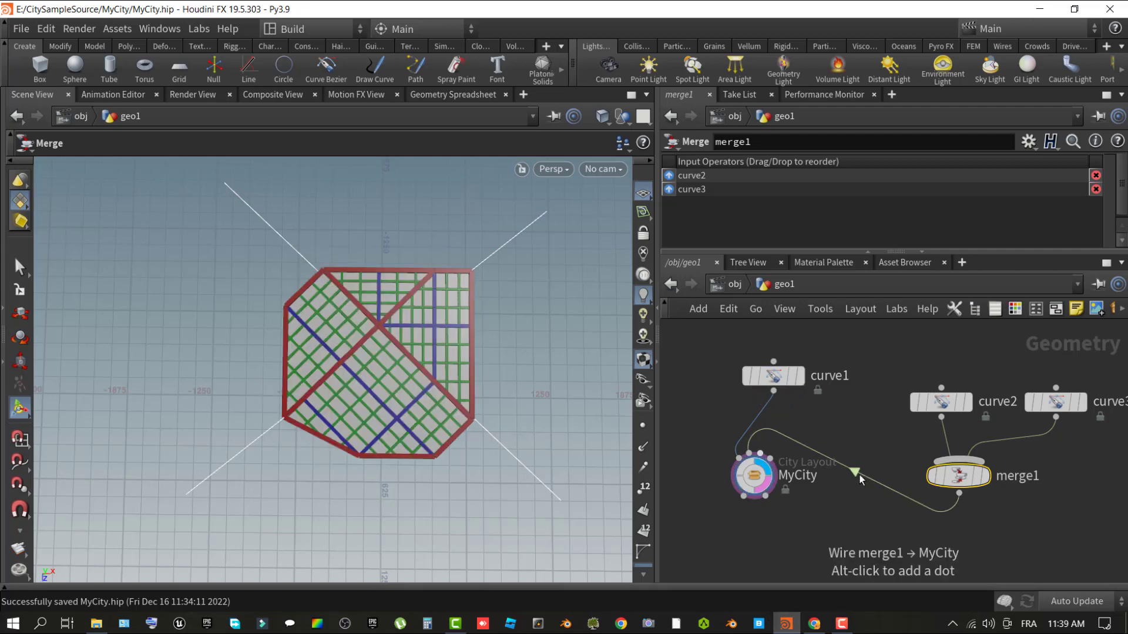
{"action": "left_click", "coordinate": [757, 482]}
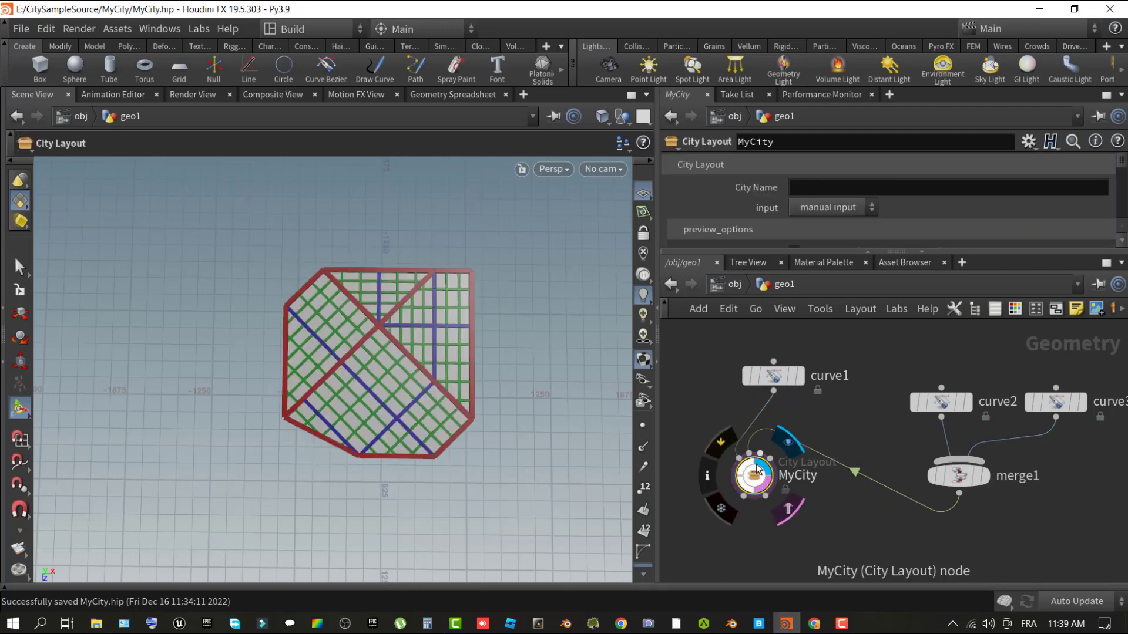
{"action": "left_click_drag", "start_coordinate": [872, 257], "coordinate": [852, 436]}
Widen the panes and zoom and pan so the city grid fills the viewport.
{"action": "scroll", "coordinate": [925, 412], "scroll_direction": "down", "scroll_amount": 4}
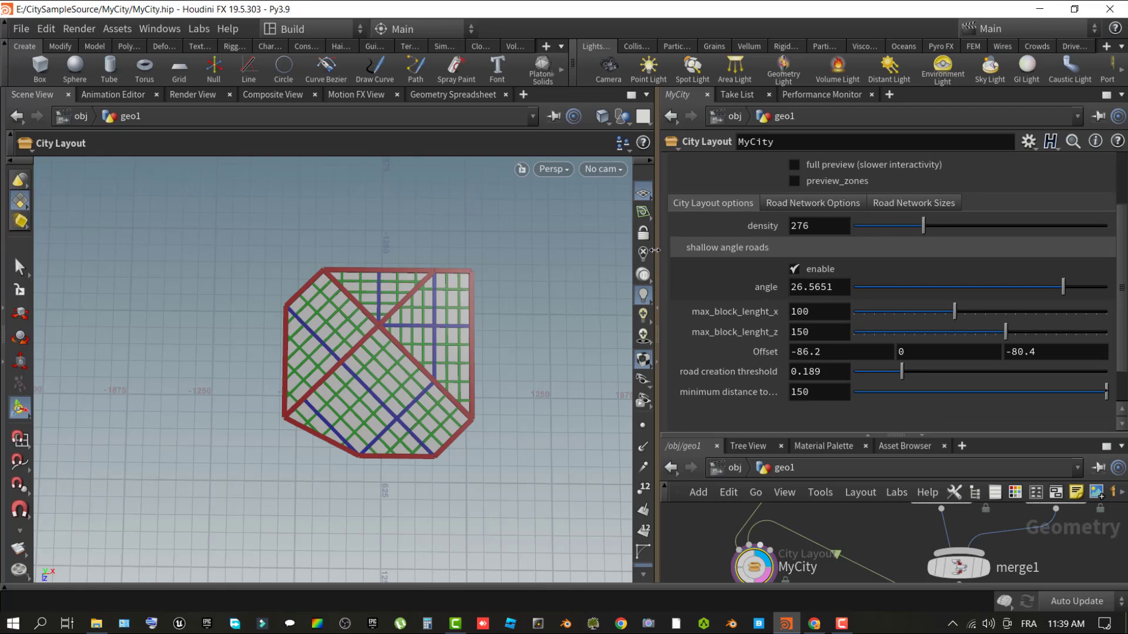
{"action": "left_click_drag", "start_coordinate": [653, 250], "coordinate": [486, 253]}
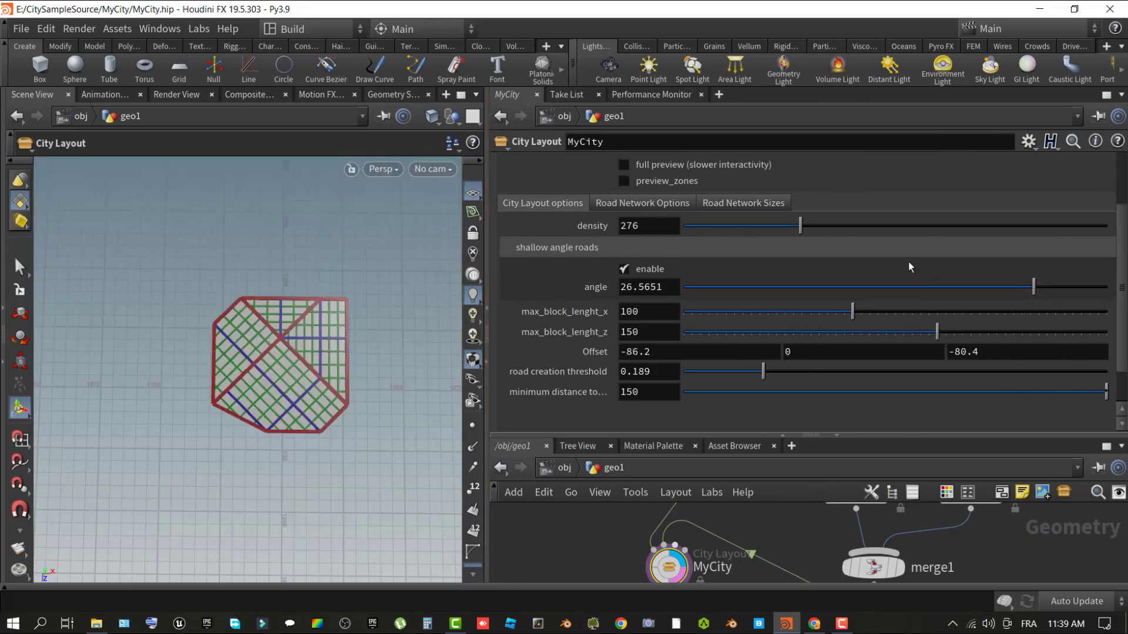
{"action": "key", "text": "s"}
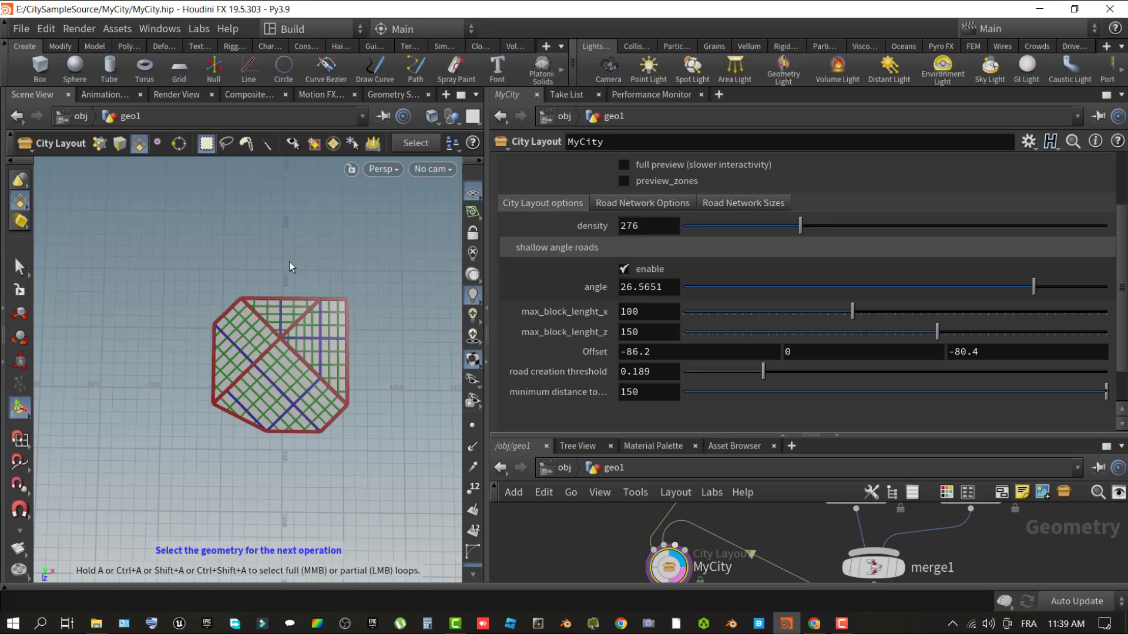
{"action": "key", "text": "Escape"}
{"action": "scroll", "coordinate": [299, 271], "scroll_direction": "up", "scroll_amount": 3}
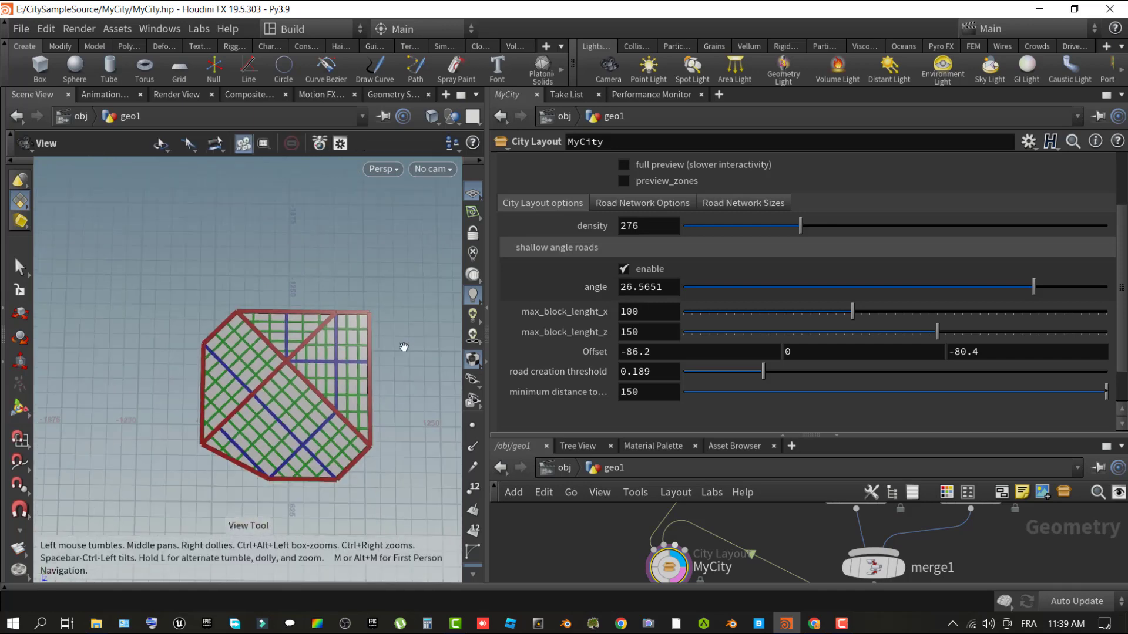
{"action": "scroll", "coordinate": [316, 264], "scroll_direction": "up", "scroll_amount": 3}
{"action": "middle_click_drag", "start_coordinate": [316, 264], "coordinate": [443, 244]}
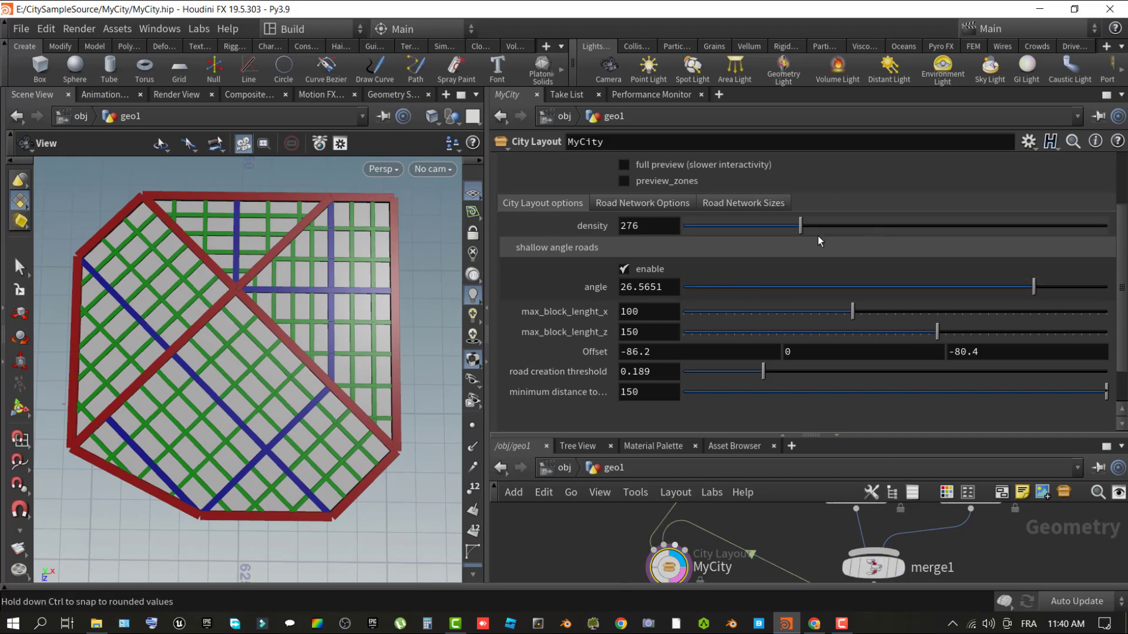
Try MyCity densities from 7 up to 557, settling on 108.
{"action": "left_click", "coordinate": [835, 226]}
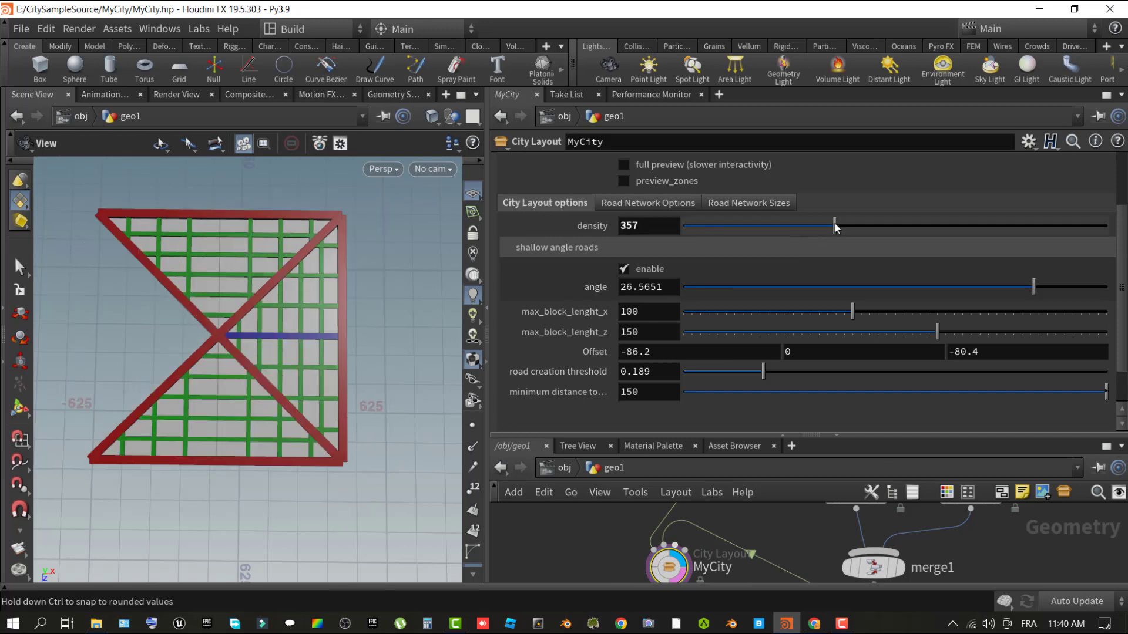
{"action": "left_click", "coordinate": [863, 228]}
{"action": "left_click_drag", "start_coordinate": [862, 228], "coordinate": [919, 228]}
{"action": "left_click", "coordinate": [734, 228]}
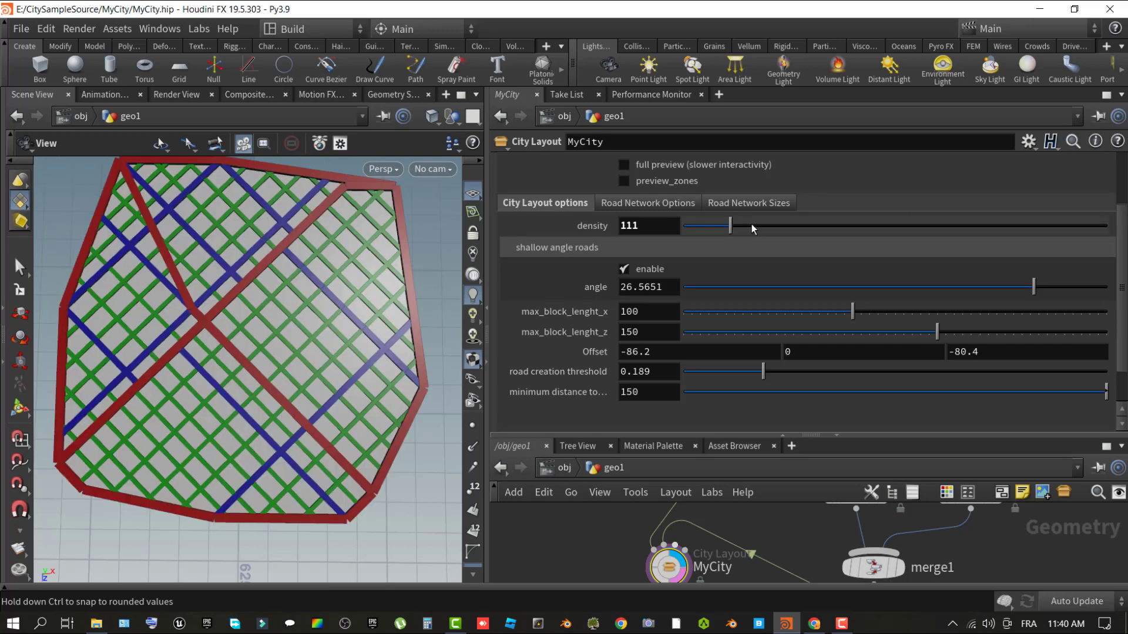
{"action": "left_click", "coordinate": [752, 228]}
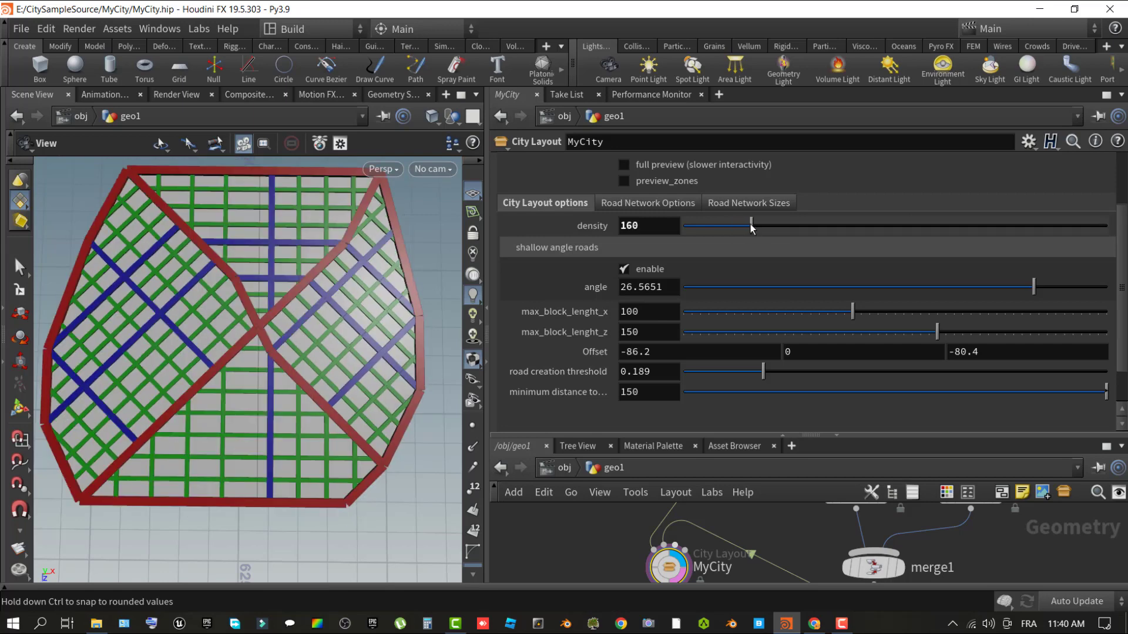
{"action": "left_click", "coordinate": [687, 229]}
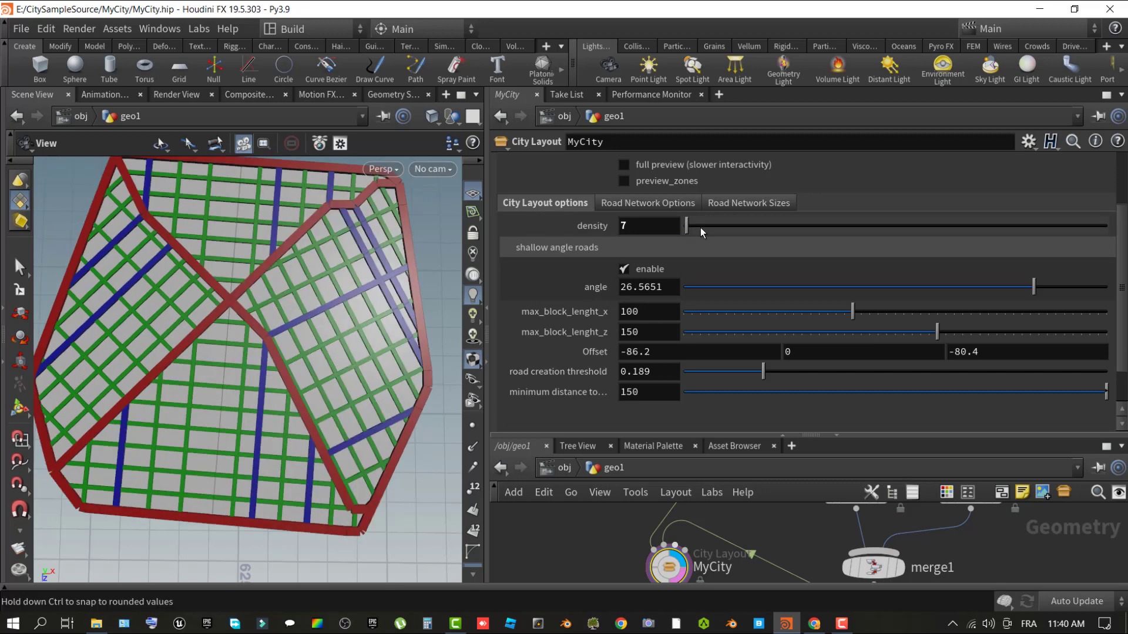
{"action": "left_click", "coordinate": [701, 231]}
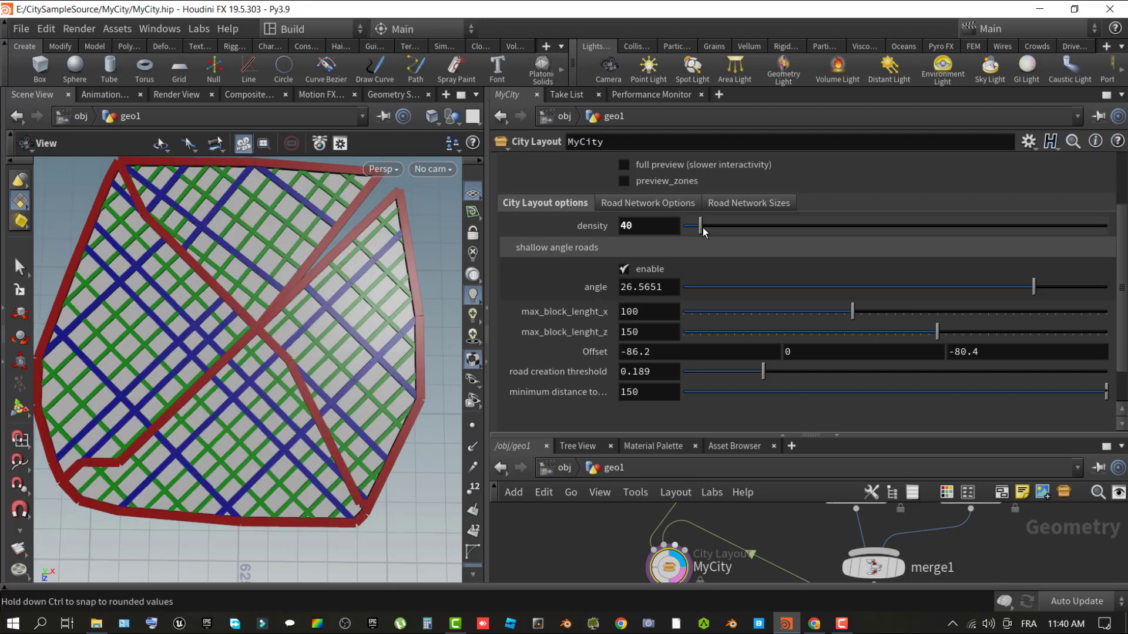
{"action": "left_click", "coordinate": [709, 231]}
{"action": "left_click", "coordinate": [730, 227]}
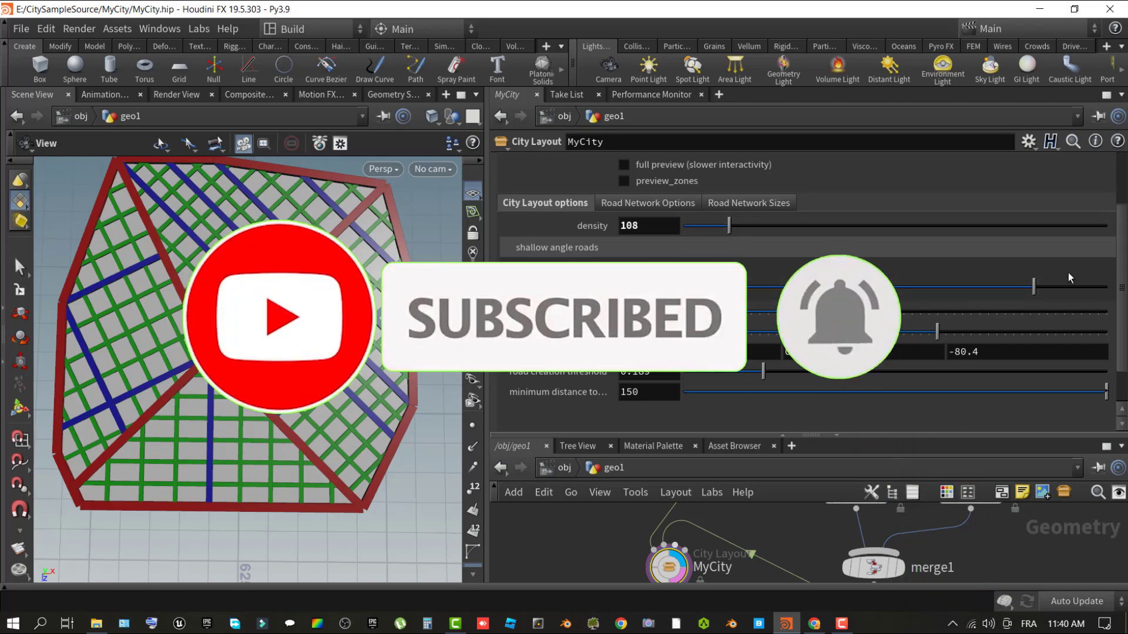
Lower MyCity's shallow angle roads angle to about 24.75.
{"action": "left_click_drag", "start_coordinate": [1033, 287], "coordinate": [954, 288]}
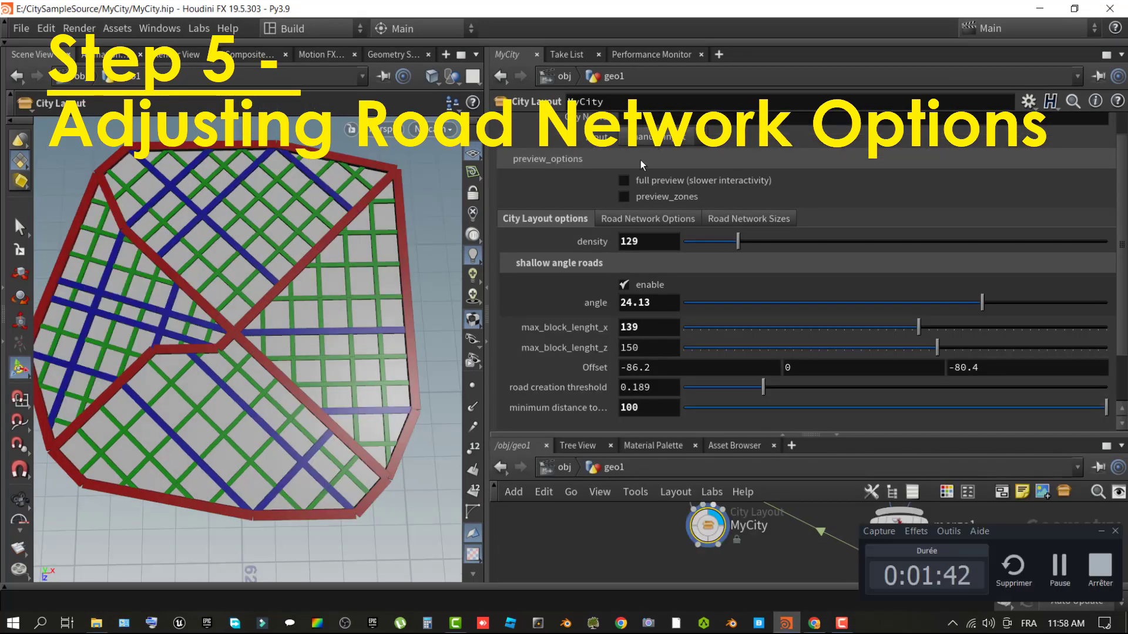
In Road Network Options, set fuse factor to 2.135 and merging block percent to 0.443.
{"action": "left_click", "coordinate": [653, 223]}
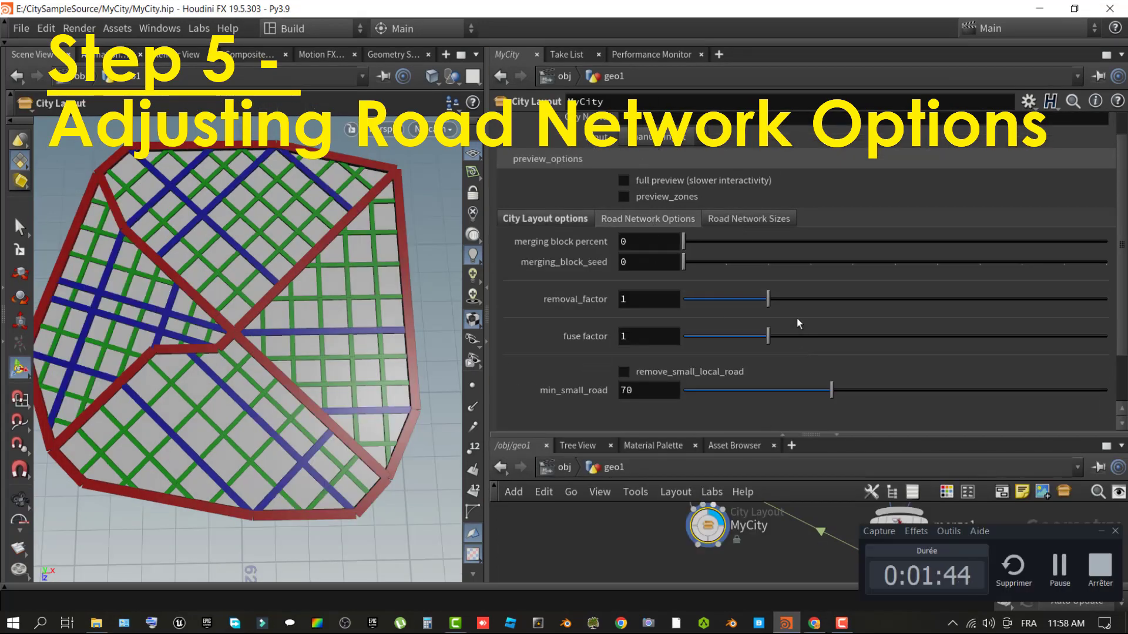
{"action": "left_click_drag", "start_coordinate": [805, 337], "coordinate": [864, 340]}
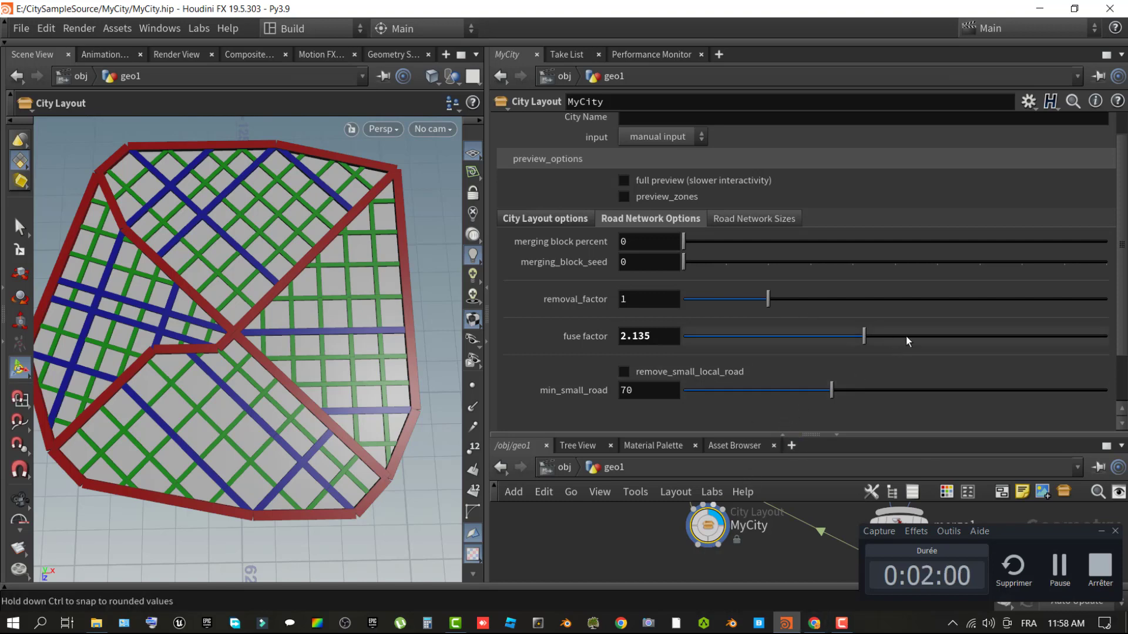
{"action": "scroll", "coordinate": [920, 344], "scroll_direction": "up", "scroll_amount": 1}
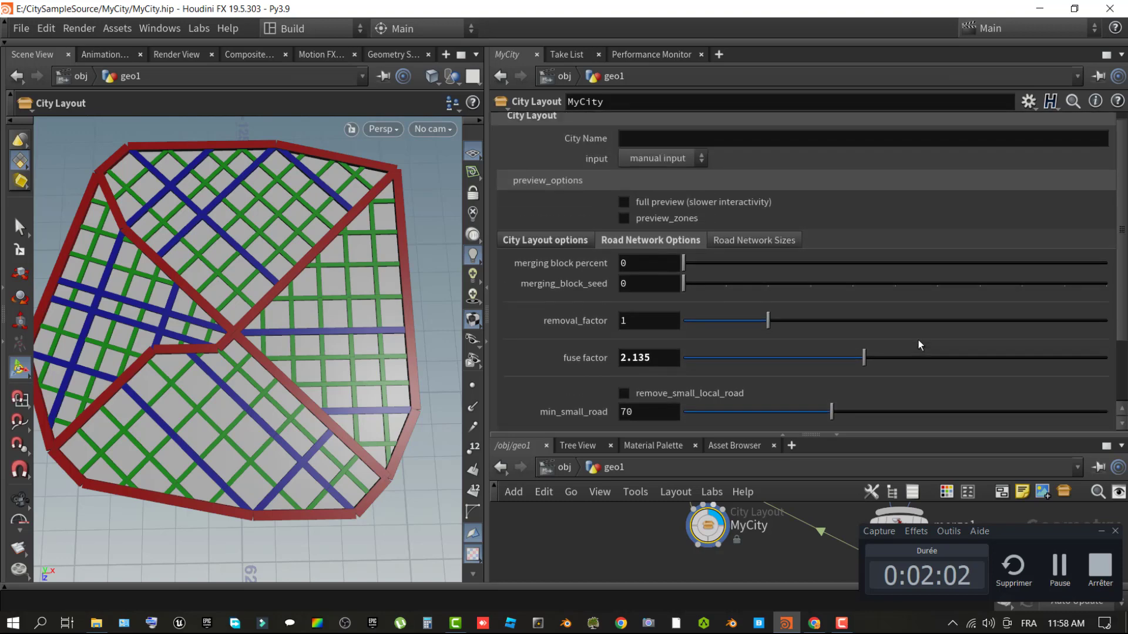
{"action": "left_click_drag", "start_coordinate": [684, 263], "coordinate": [706, 263]}
{"action": "left_click", "coordinate": [753, 264]}
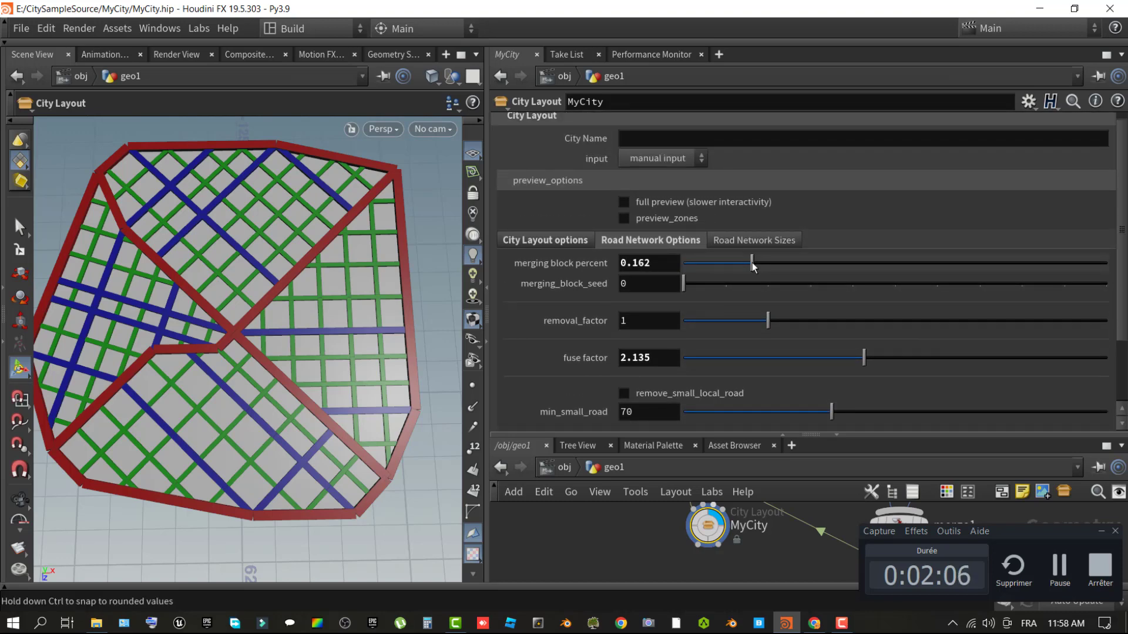
{"action": "left_click_drag", "start_coordinate": [753, 265], "coordinate": [872, 266]}
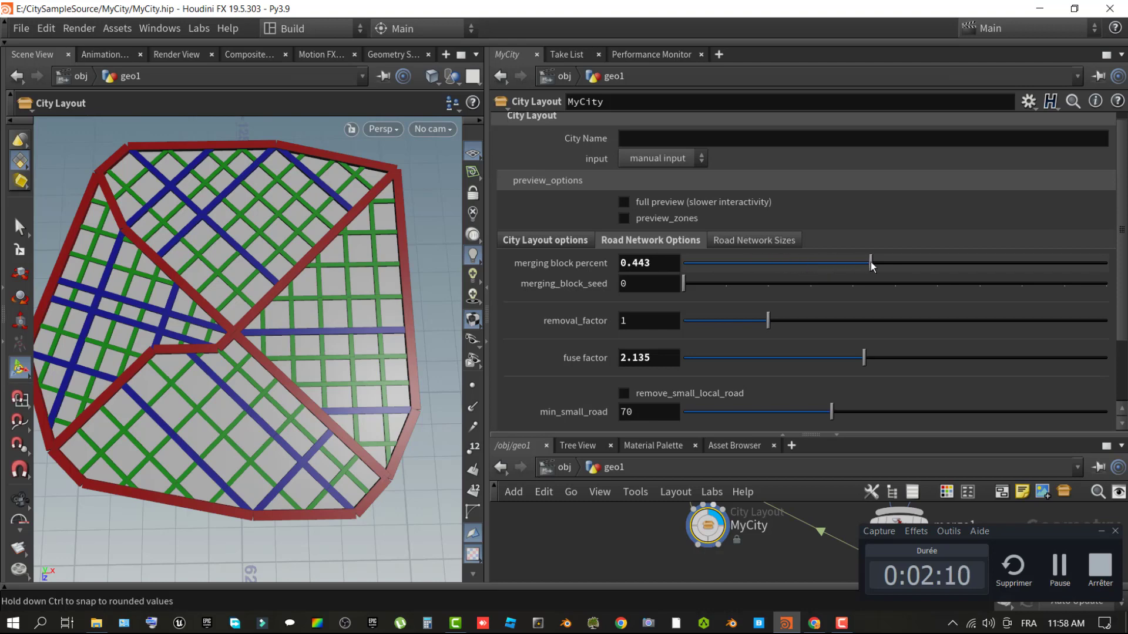
Turn on the full MyCity preview and settle merging block percent at 0.206 and fuse factor at 1.035.
{"action": "left_click", "coordinate": [624, 202]}
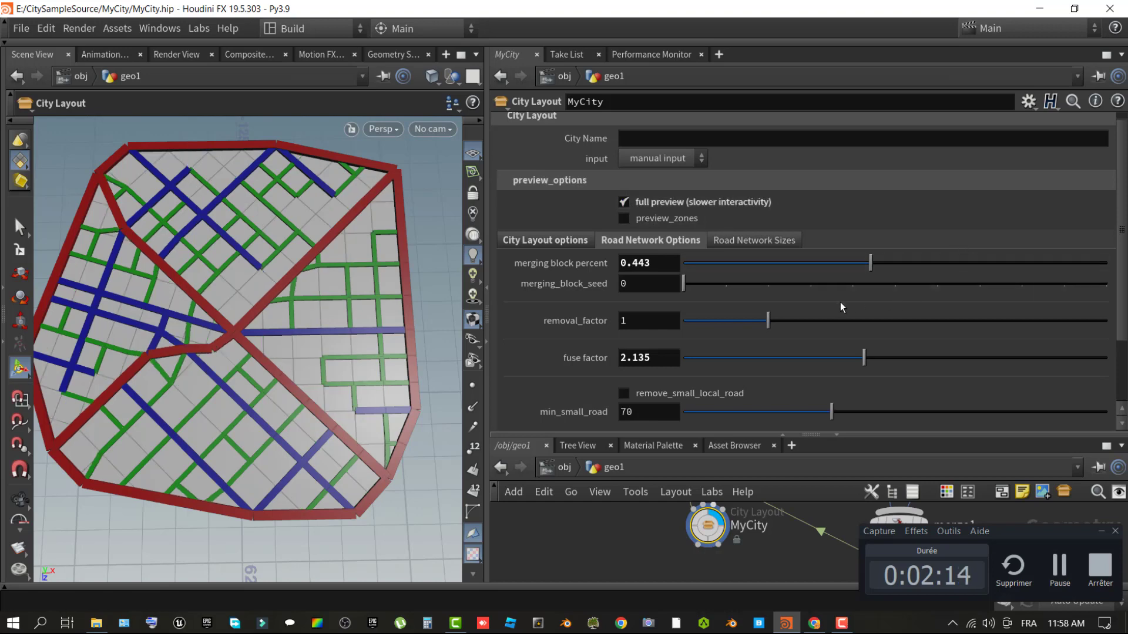
{"action": "left_click_drag", "start_coordinate": [871, 263], "coordinate": [965, 265]}
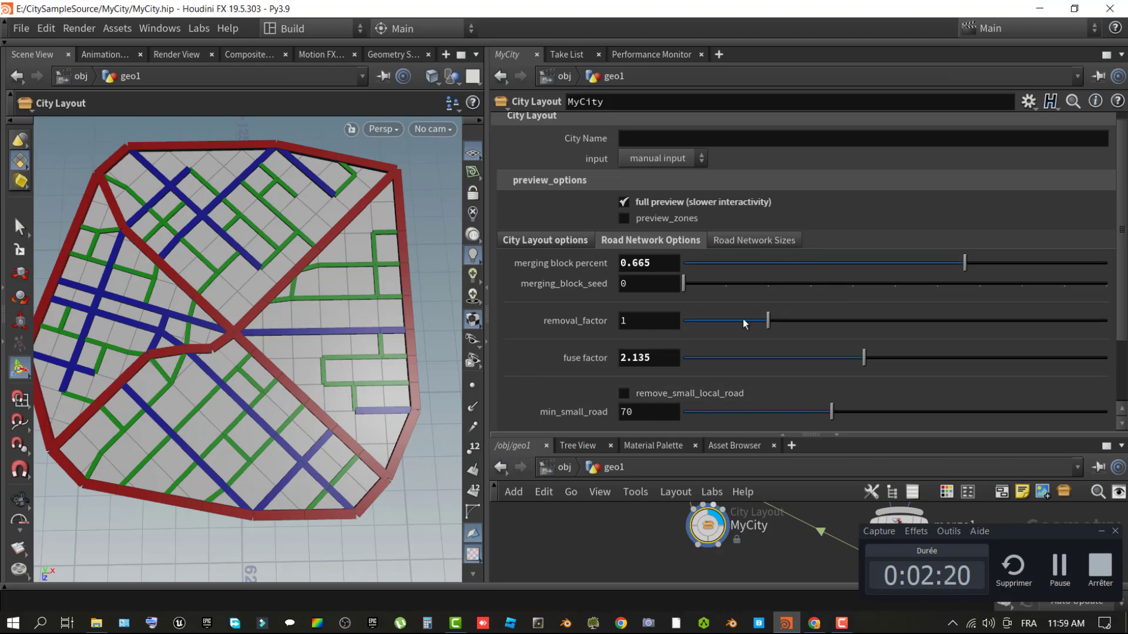
{"action": "left_click_drag", "start_coordinate": [892, 364], "coordinate": [945, 363]}
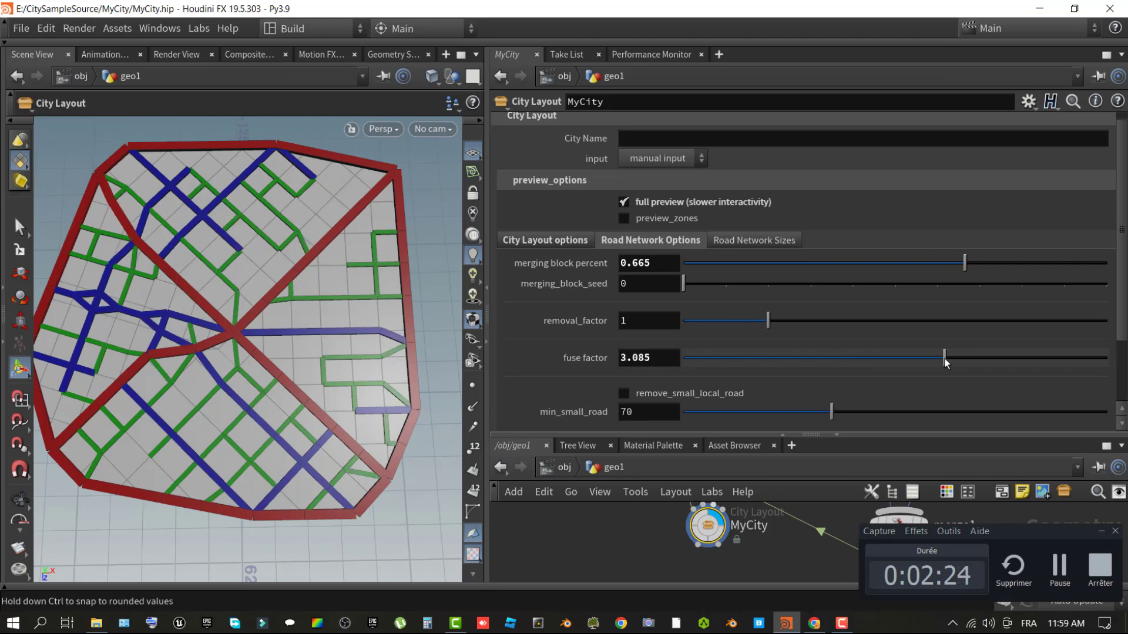
{"action": "left_click_drag", "start_coordinate": [844, 364], "coordinate": [772, 364]}
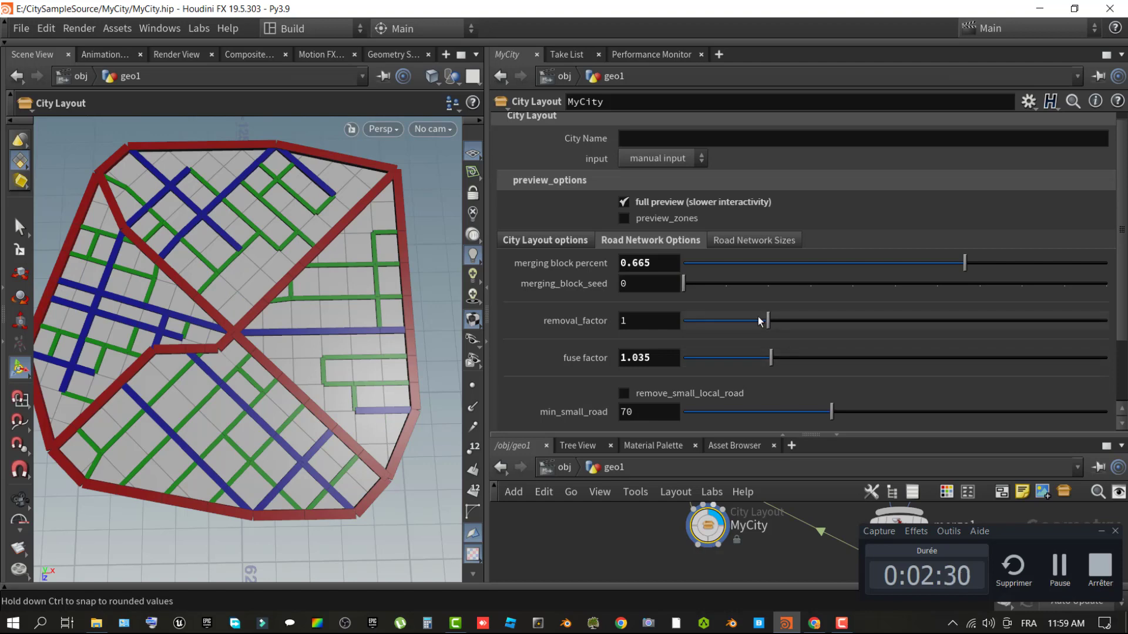
{"action": "left_click_drag", "start_coordinate": [825, 266], "coordinate": [763, 270]}
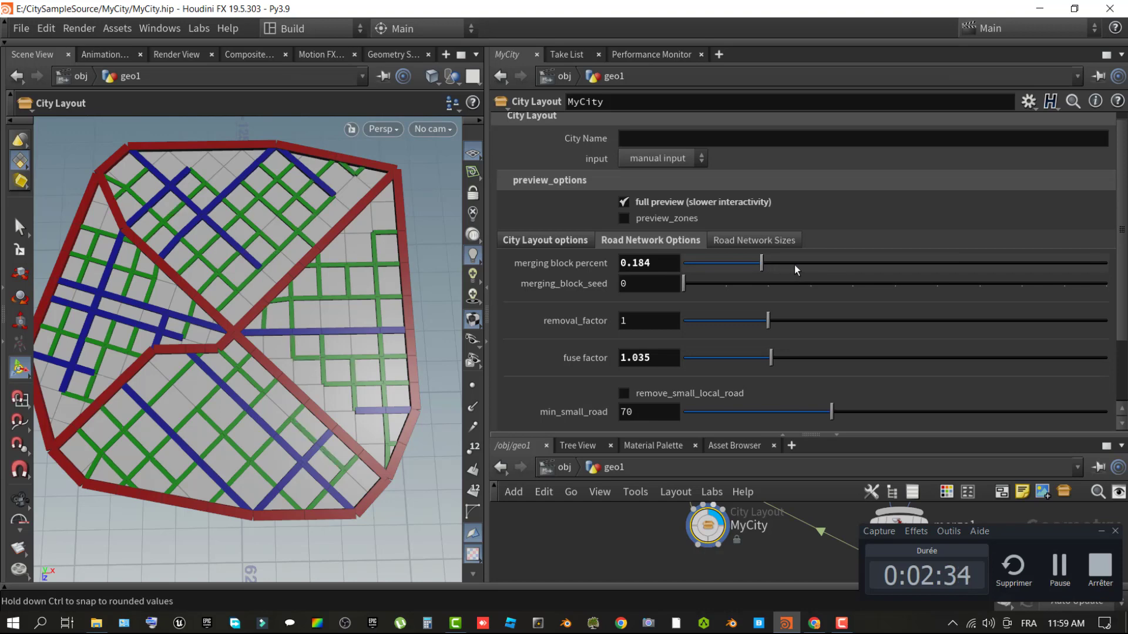
{"action": "left_click_drag", "start_coordinate": [761, 266], "coordinate": [857, 269]}
{"action": "left_click", "coordinate": [772, 266]}
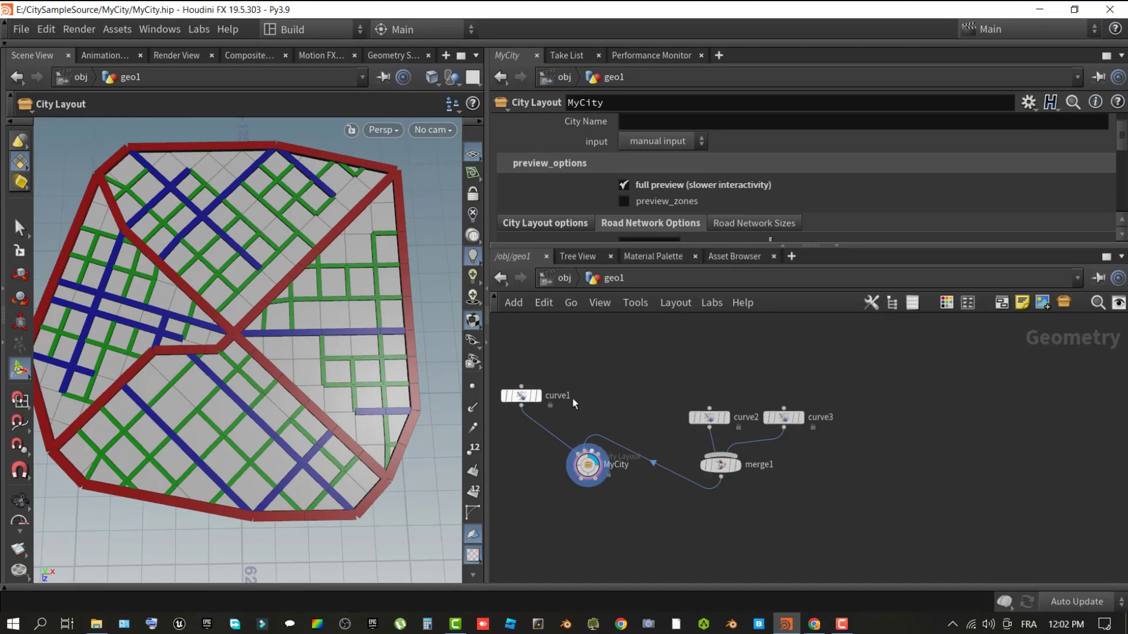
Shift curve2, curve3 and merge1 left and raise curve1 level with them above MyCity.
{"action": "left_click_drag", "start_coordinate": [667, 363], "coordinate": [603, 374]}
{"action": "left_click", "coordinate": [564, 390]}
{"action": "left_click_drag", "start_coordinate": [527, 406], "coordinate": [552, 394]}
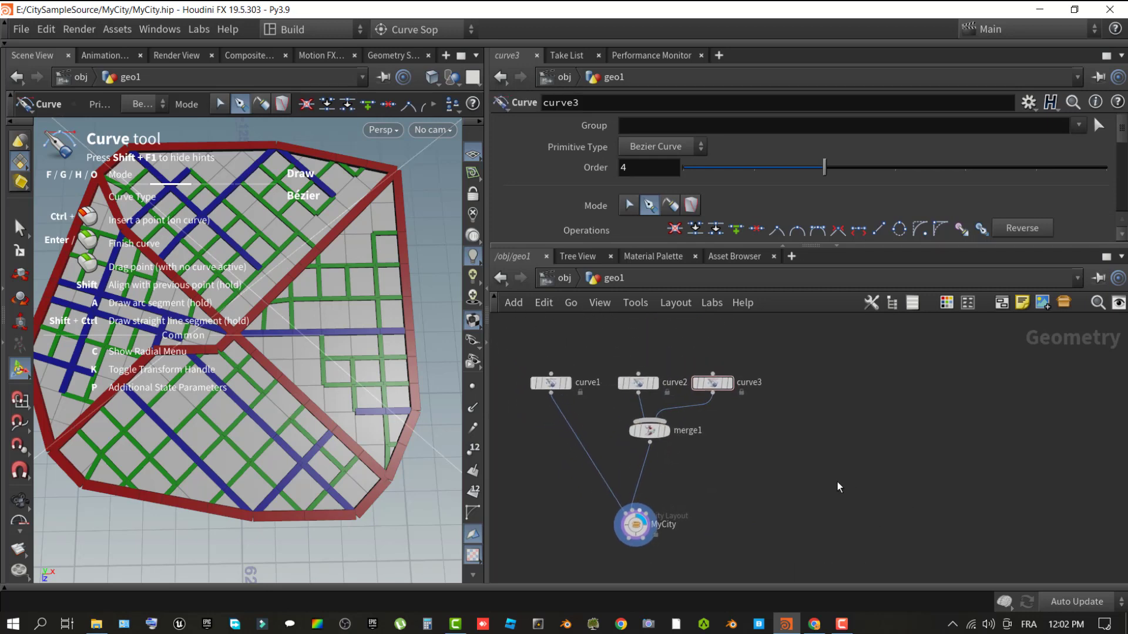
{"action": "middle_click_drag", "start_coordinate": [830, 484], "coordinate": [776, 494]}
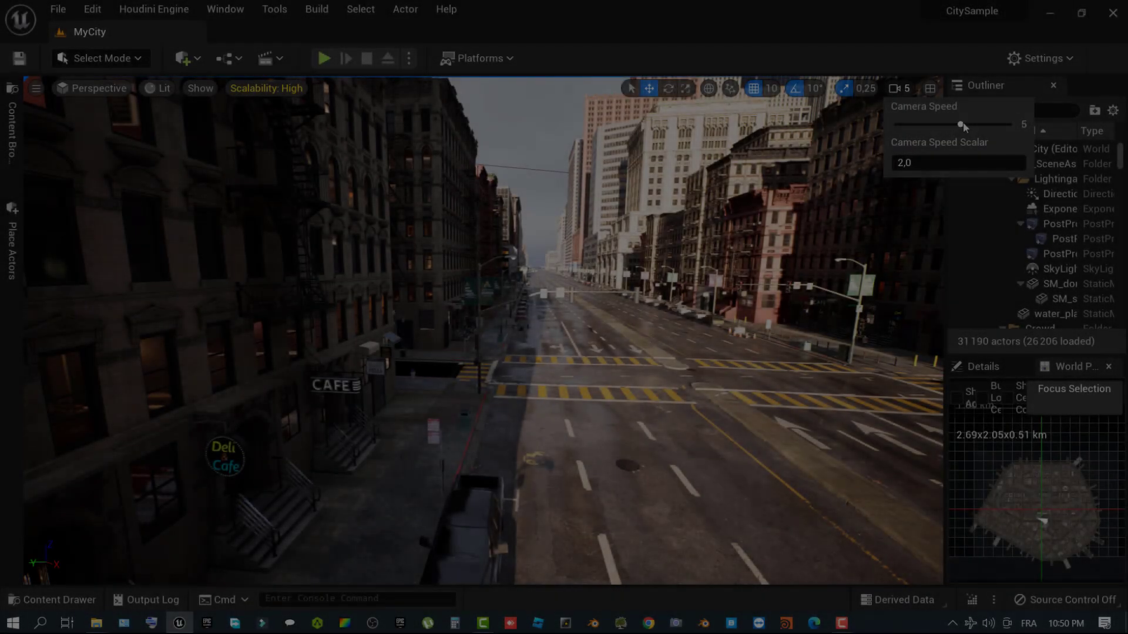
Fly the camera down the MyCity avenue past the buildings toward the crosswalk.
{"action": "key", "text": "Escape"}
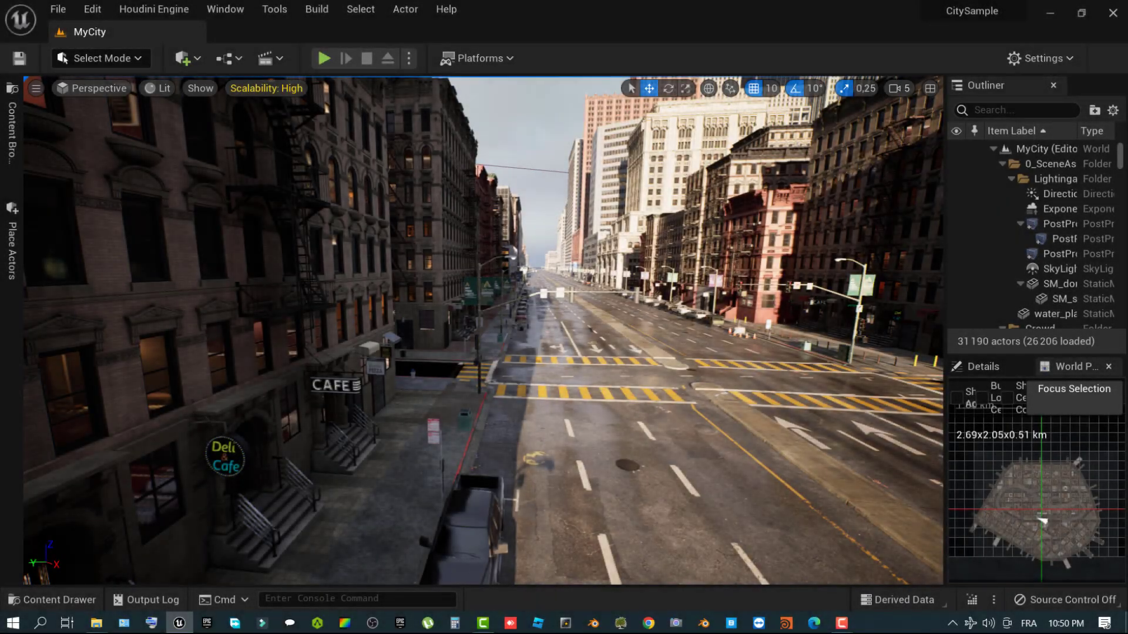
{"action": "key", "text": "w"}
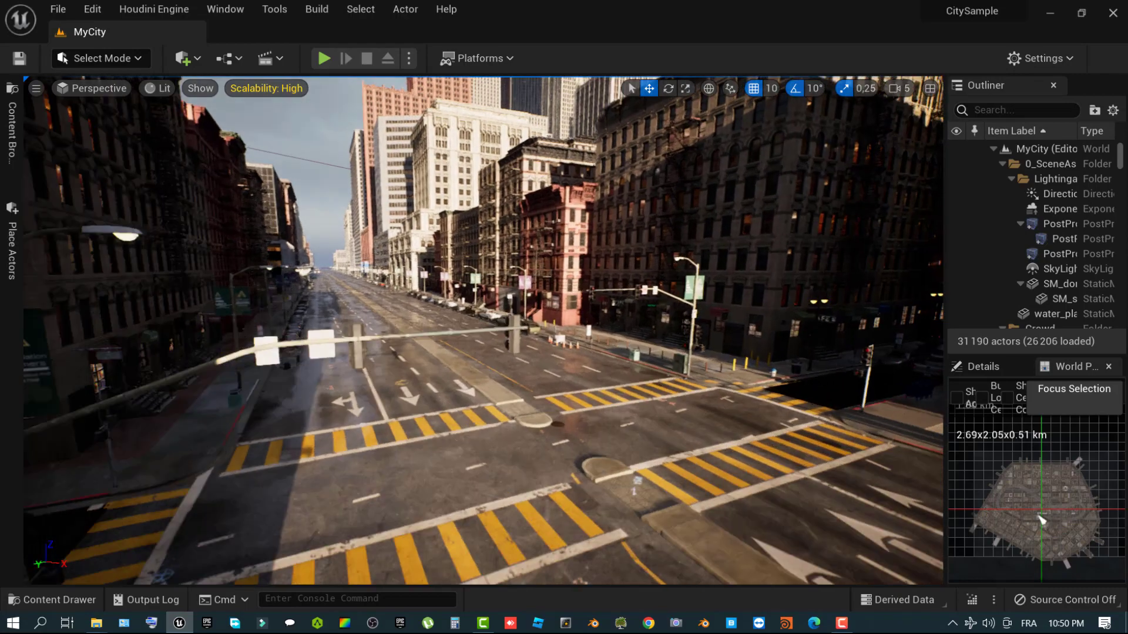
{"action": "key", "text": "w"}
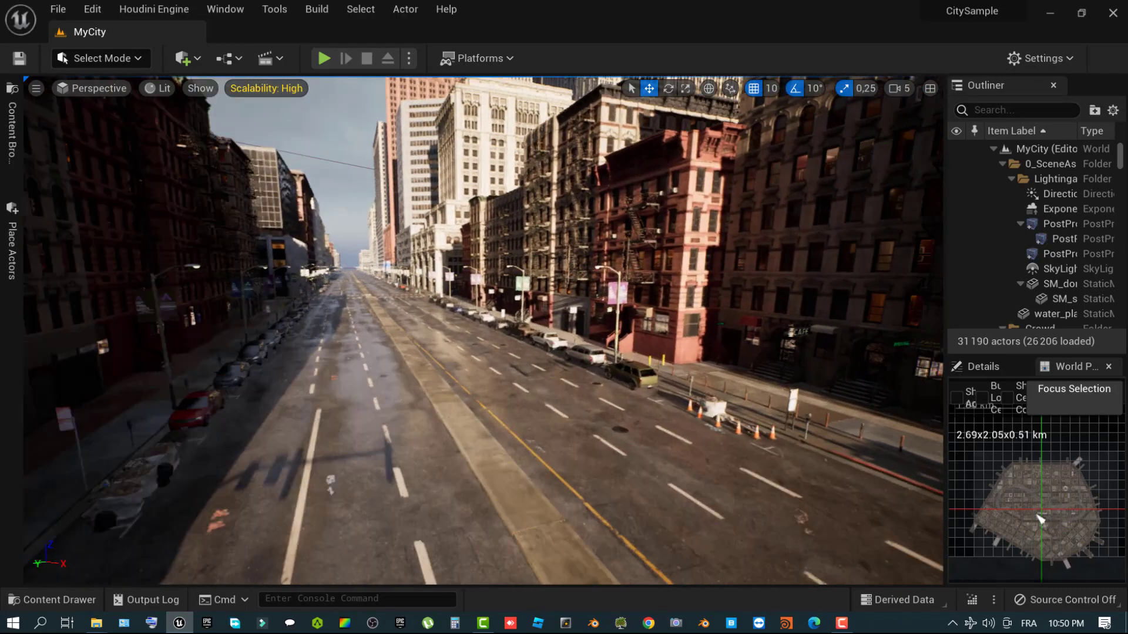
{"action": "key", "text": "w"}
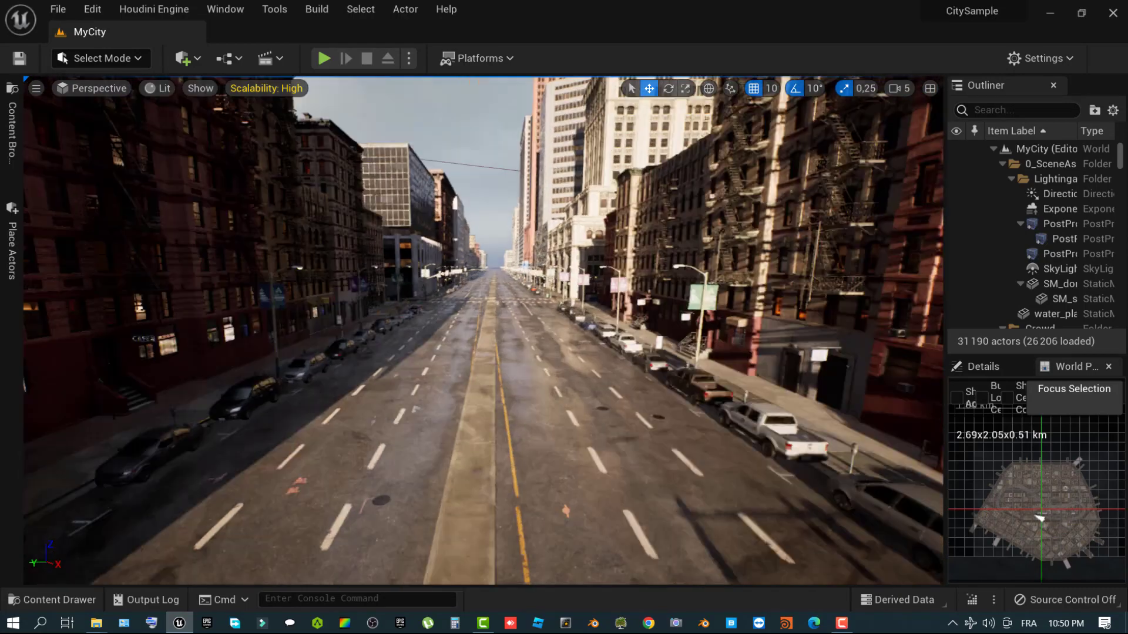
{"action": "key", "text": "w"}
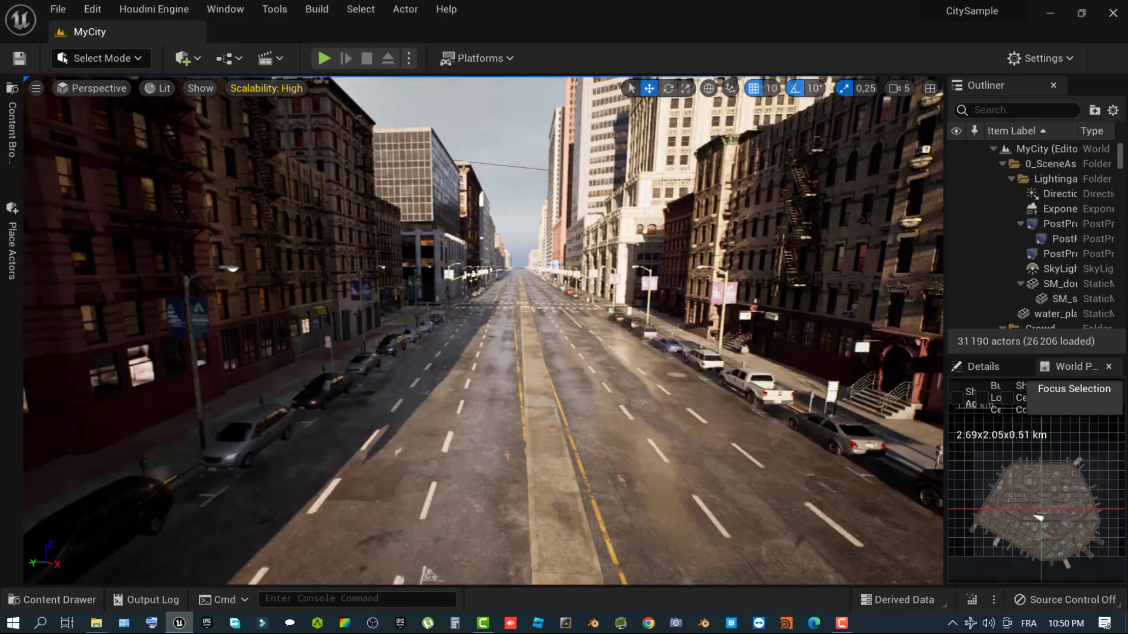
{"action": "key", "text": "w"}
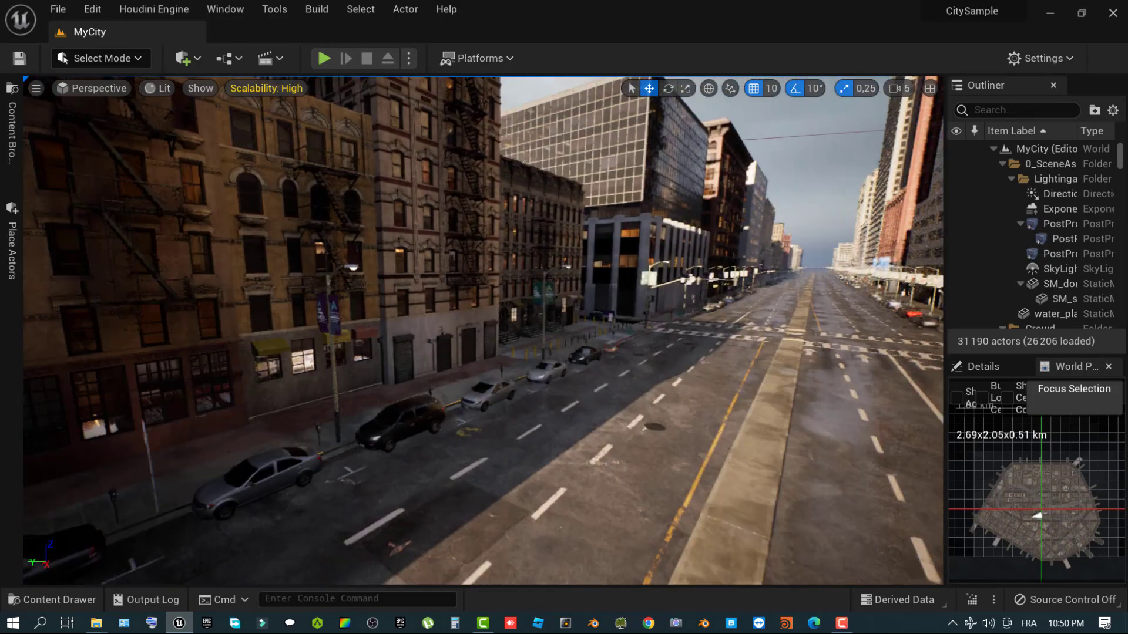
{"action": "key", "text": "w"}
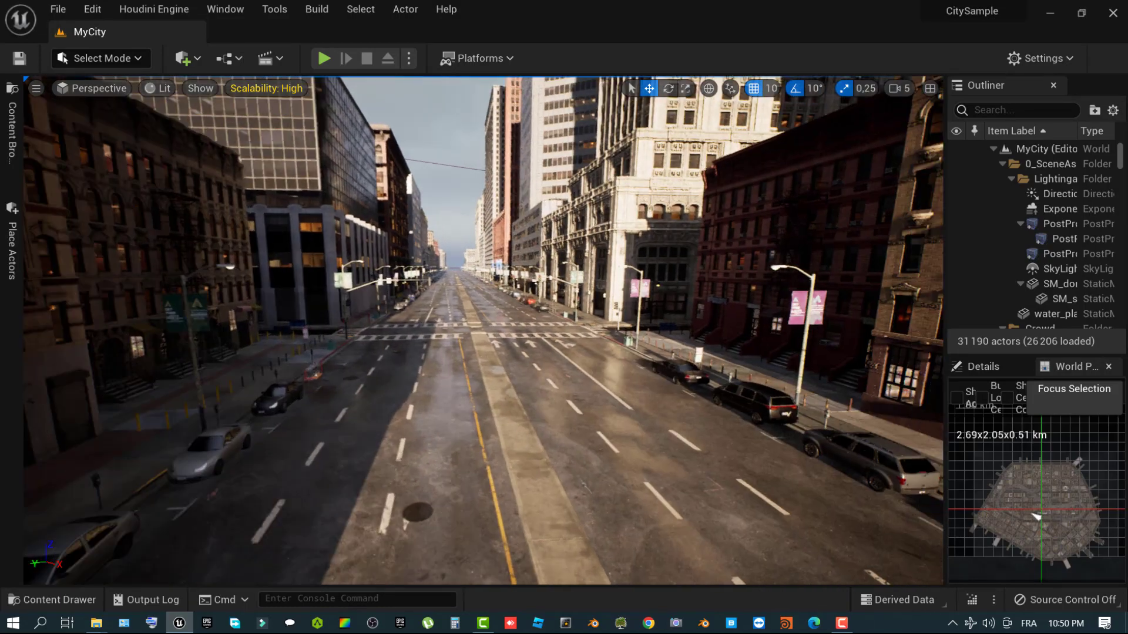
{"action": "key", "text": "w"}
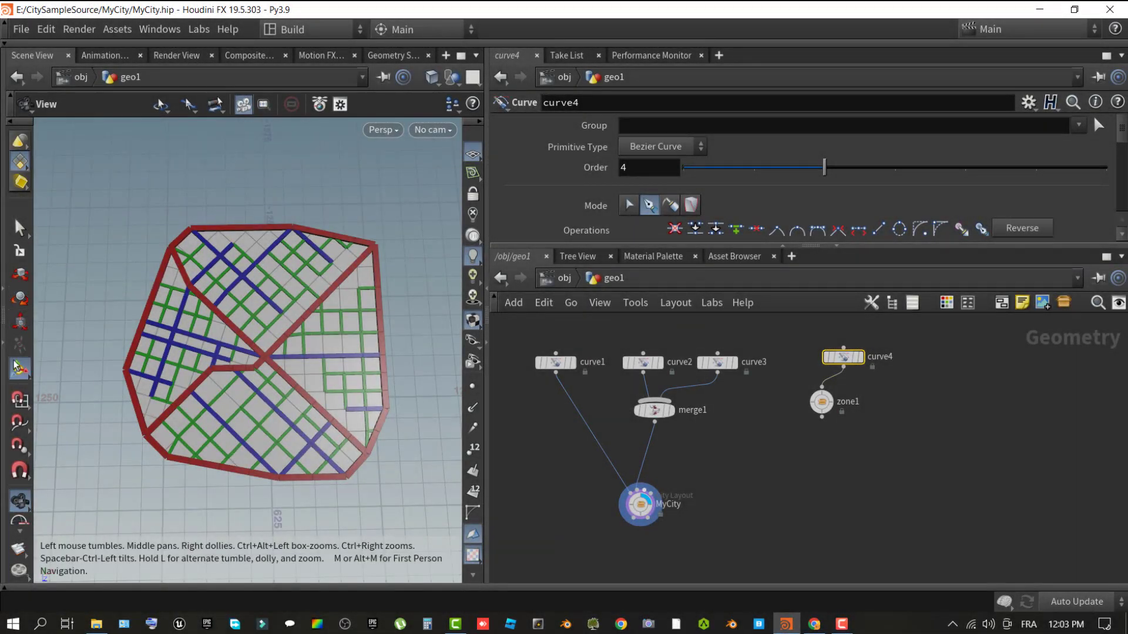
Trace a closed curve4 outline around the upper-right city region, then select curve4 and zone1.
{"action": "left_click", "coordinate": [14, 365]}
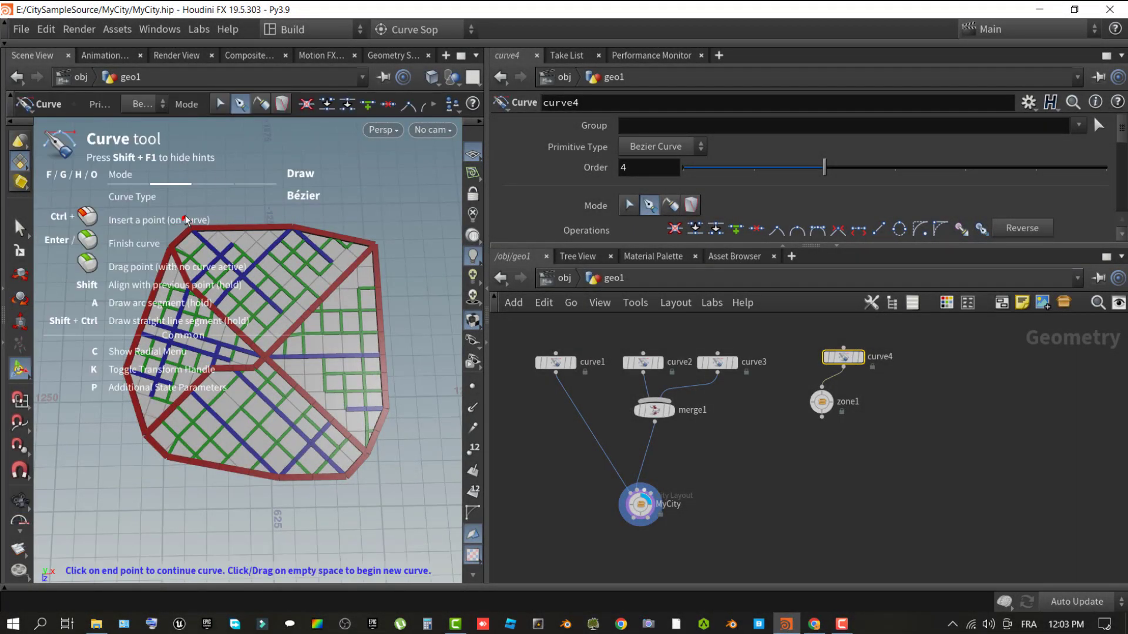
{"action": "left_click", "coordinate": [184, 213]}
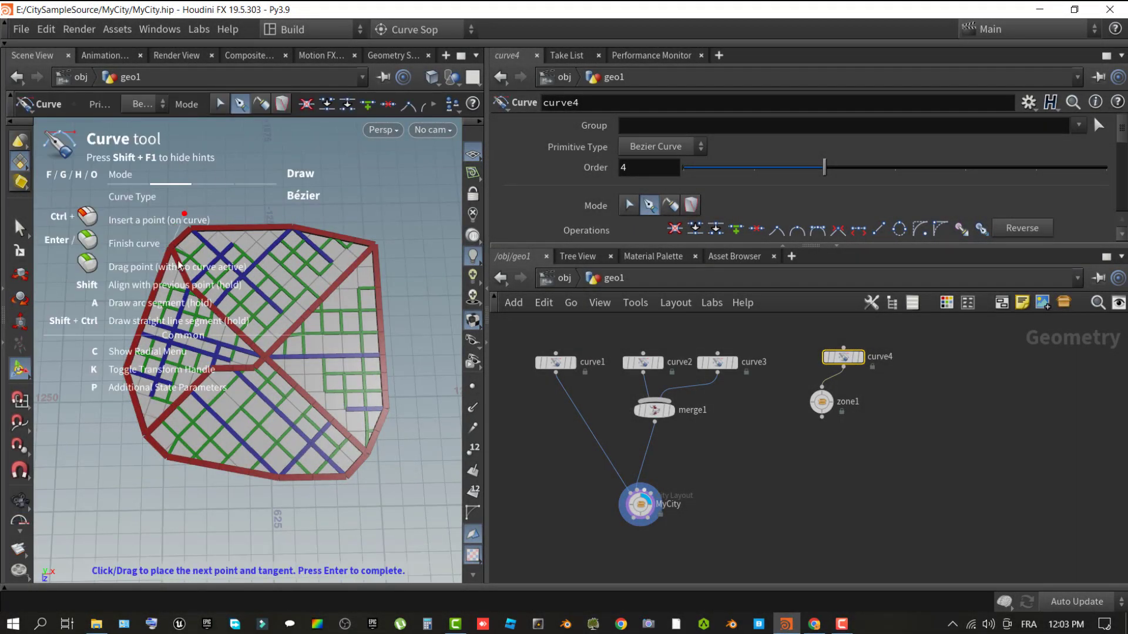
{"action": "left_click", "coordinate": [162, 253]}
{"action": "left_click", "coordinate": [195, 314]}
{"action": "left_click", "coordinate": [347, 287]}
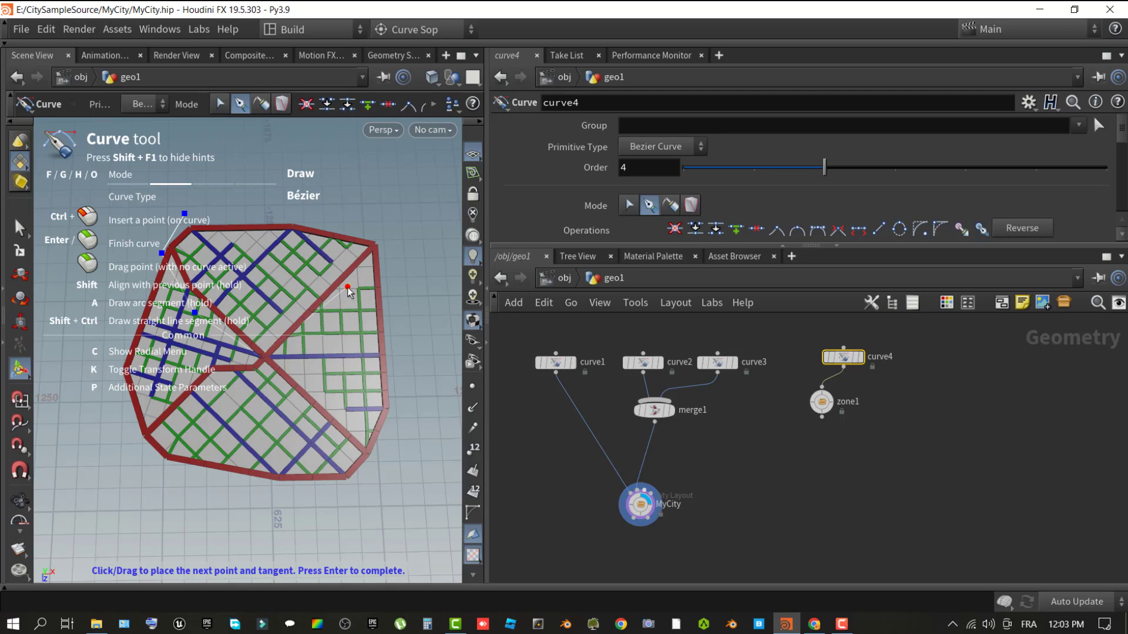
{"action": "left_click", "coordinate": [376, 239]}
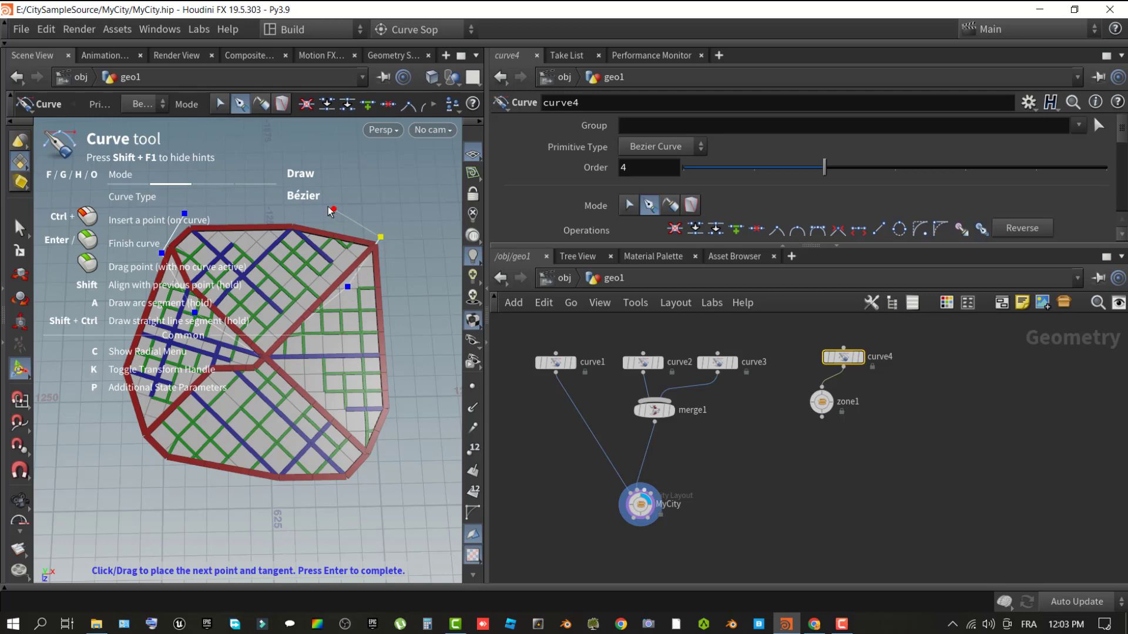
{"action": "left_click", "coordinate": [186, 215]}
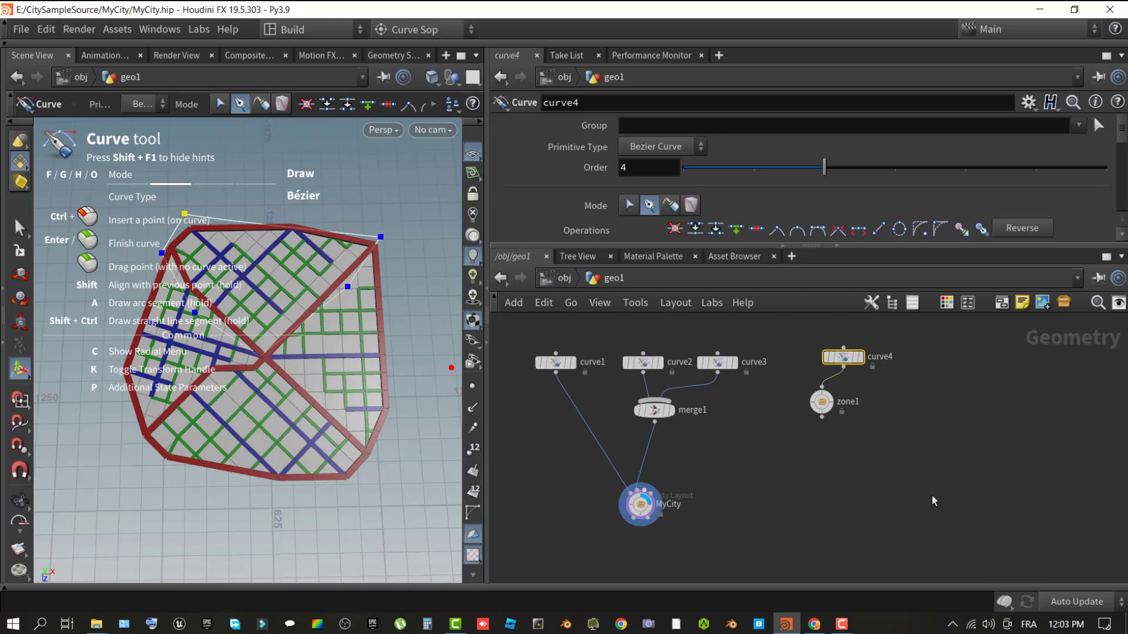
{"action": "left_click_drag", "start_coordinate": [947, 339], "coordinate": [808, 457]}
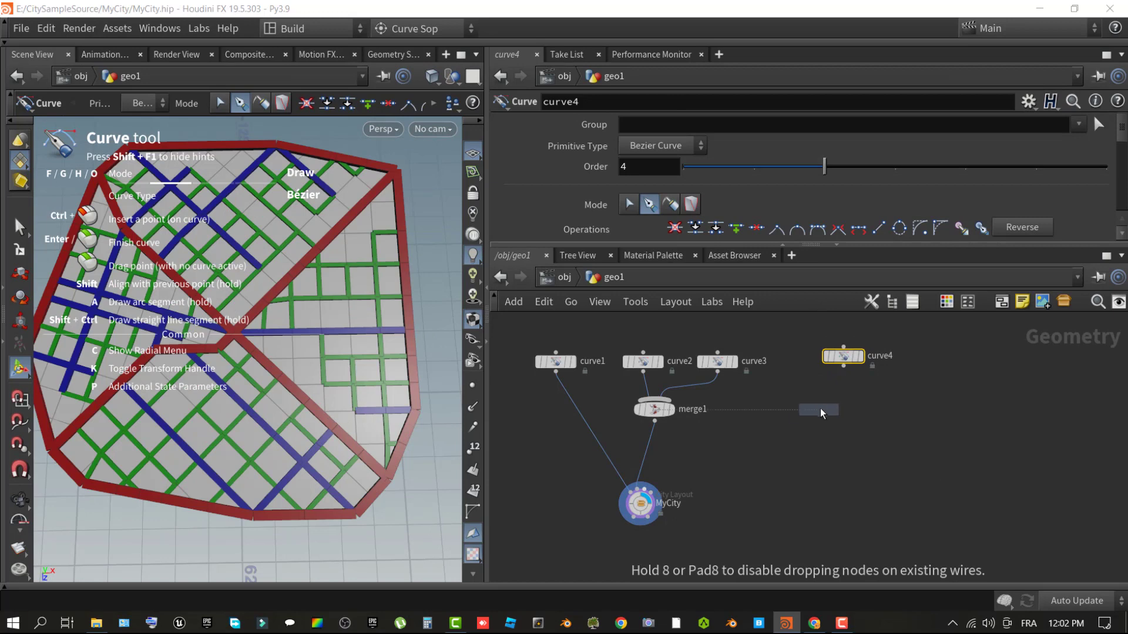
Wire curve4 into zone1, place a second curve and zone pair, and display zone1.
{"action": "left_click", "coordinate": [821, 412]}
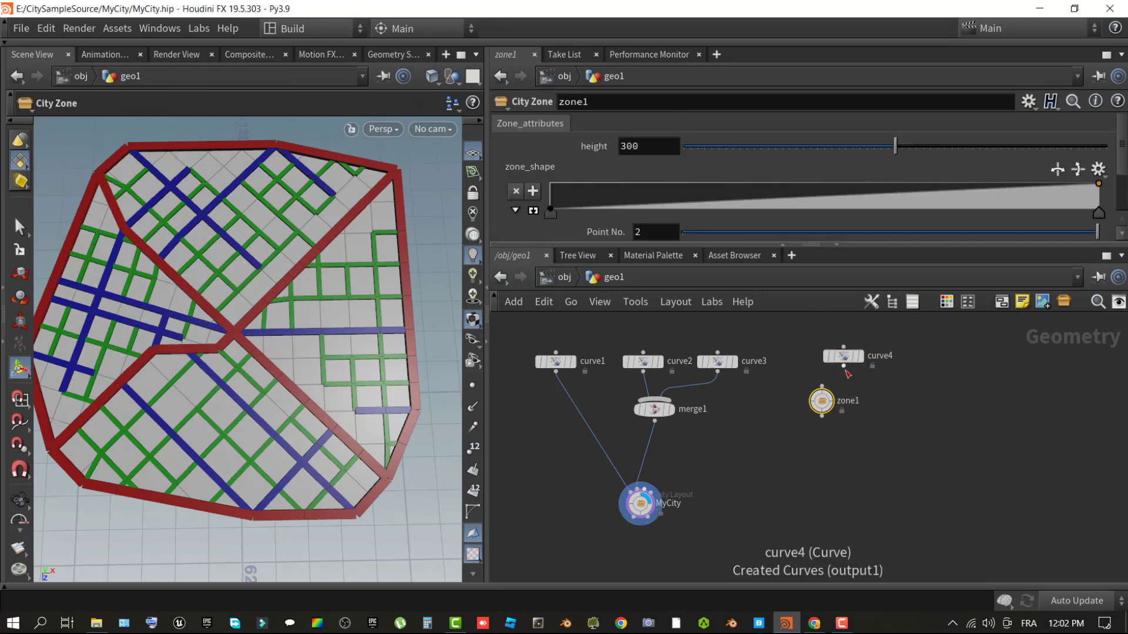
{"action": "left_click_drag", "start_coordinate": [844, 367], "coordinate": [832, 391]}
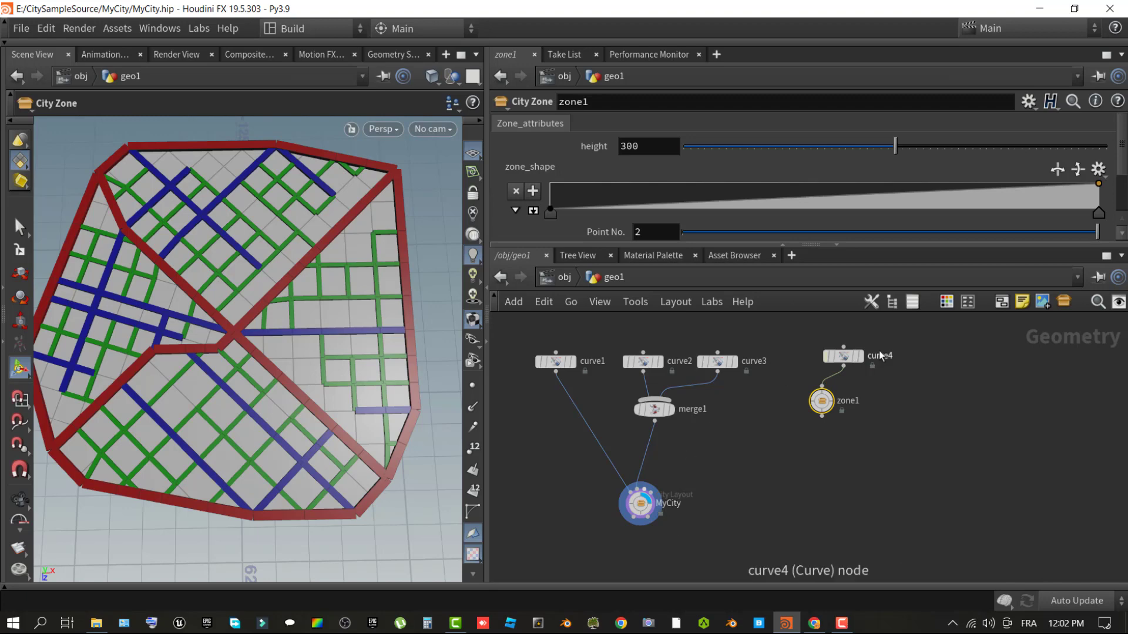
{"action": "left_click", "coordinate": [843, 356]}
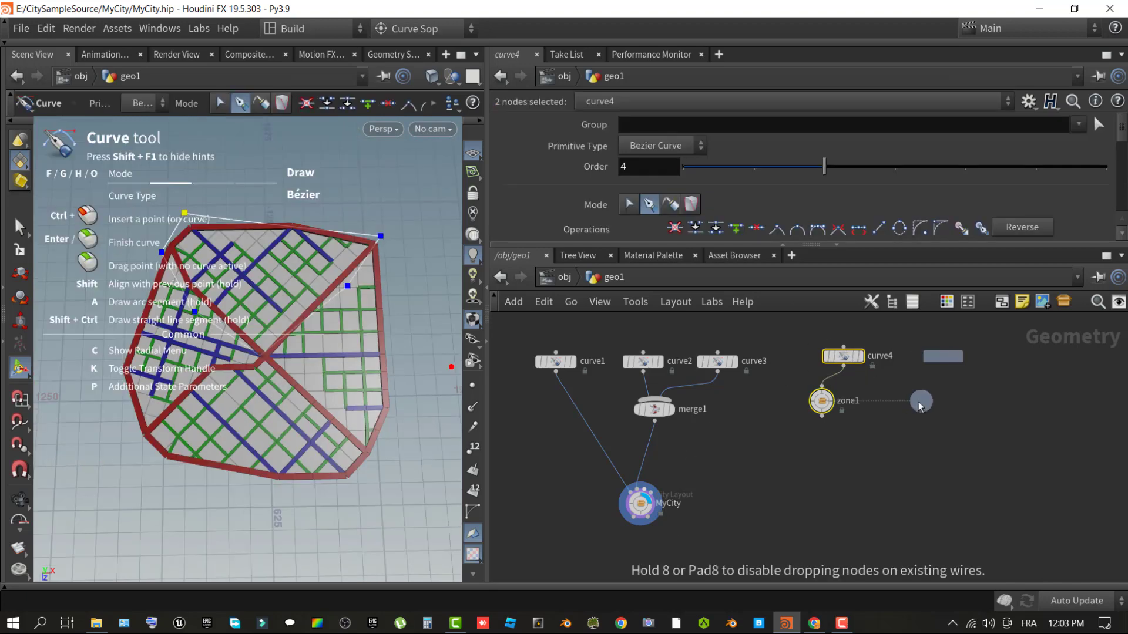
{"action": "left_click", "coordinate": [929, 432]}
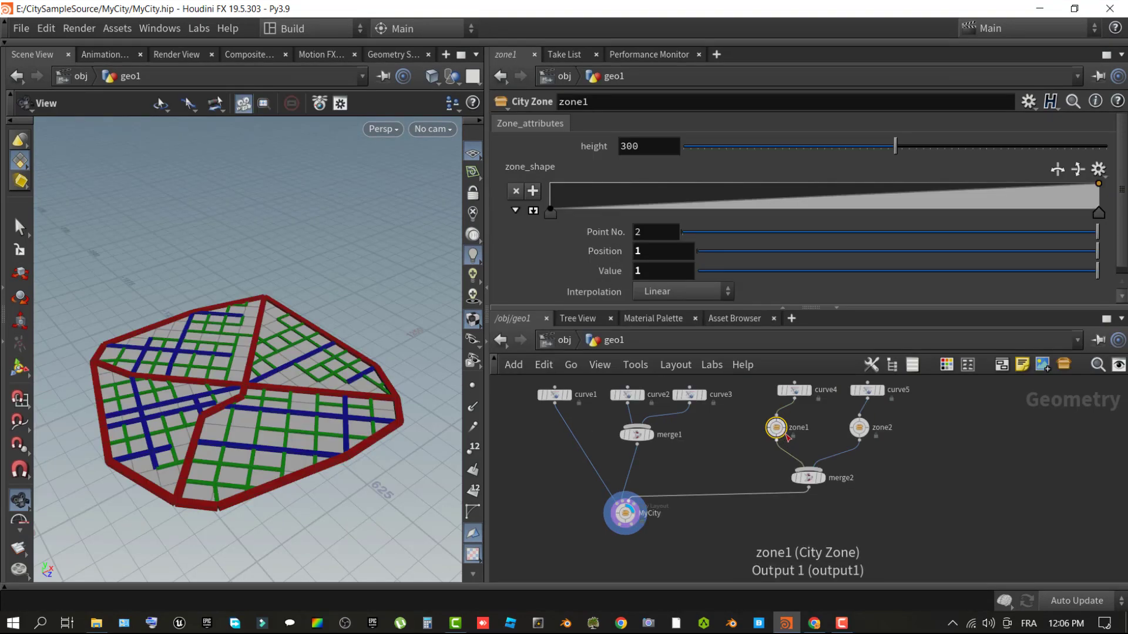
{"action": "key", "text": "r"}
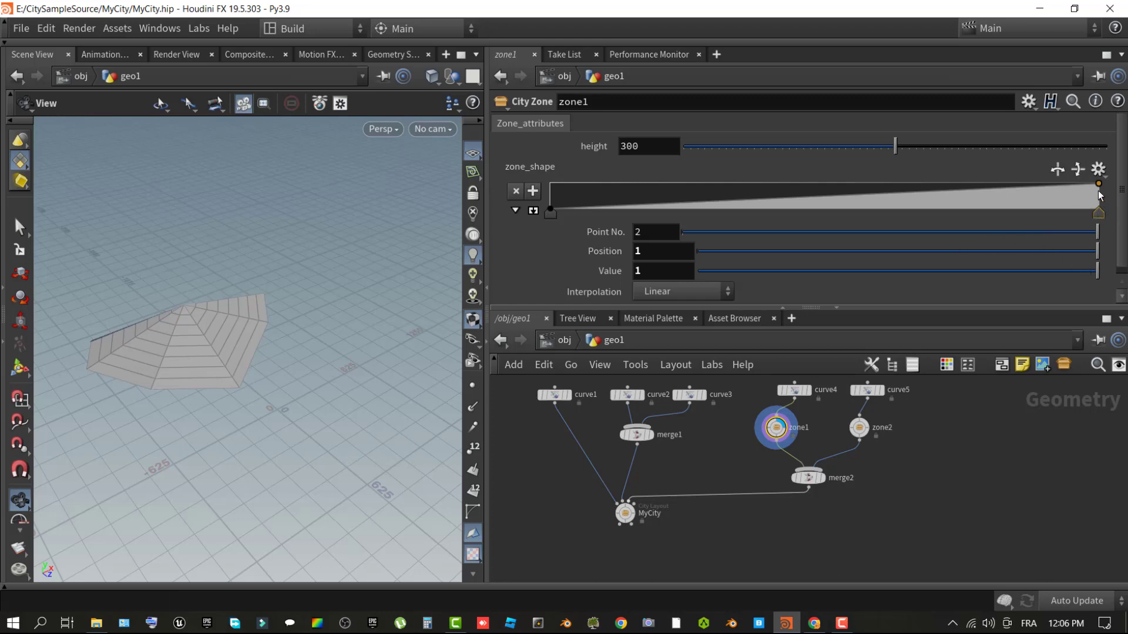
Add and reposition zone_shape ramp keys (about 0.353 and 0.64) so the zone rises, then flattens.
{"action": "left_click", "coordinate": [531, 192]}
{"action": "left_click_drag", "start_coordinate": [824, 198], "coordinate": [824, 185]}
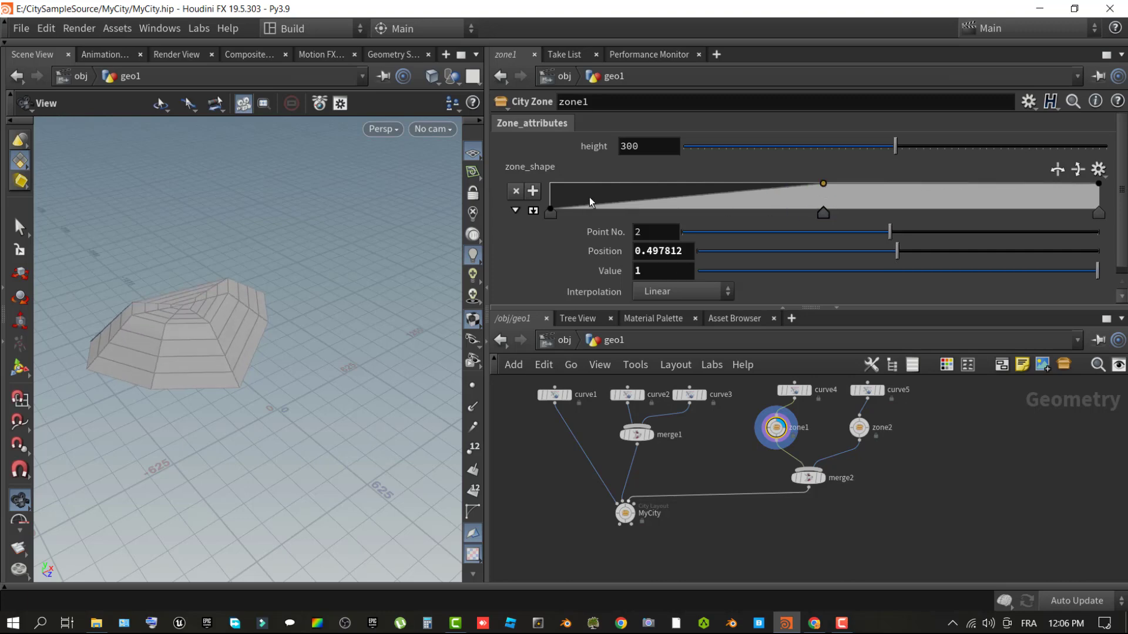
{"action": "left_click", "coordinate": [535, 191]}
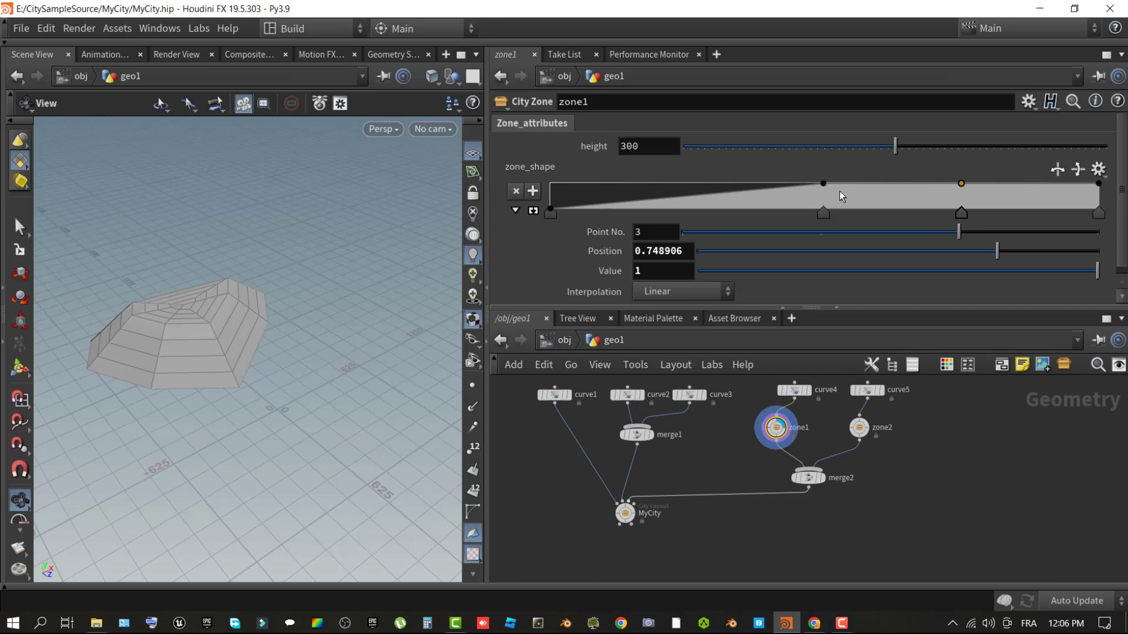
{"action": "left_click_drag", "start_coordinate": [824, 215], "coordinate": [722, 215]}
{"action": "left_click_drag", "start_coordinate": [964, 214], "coordinate": [843, 214]}
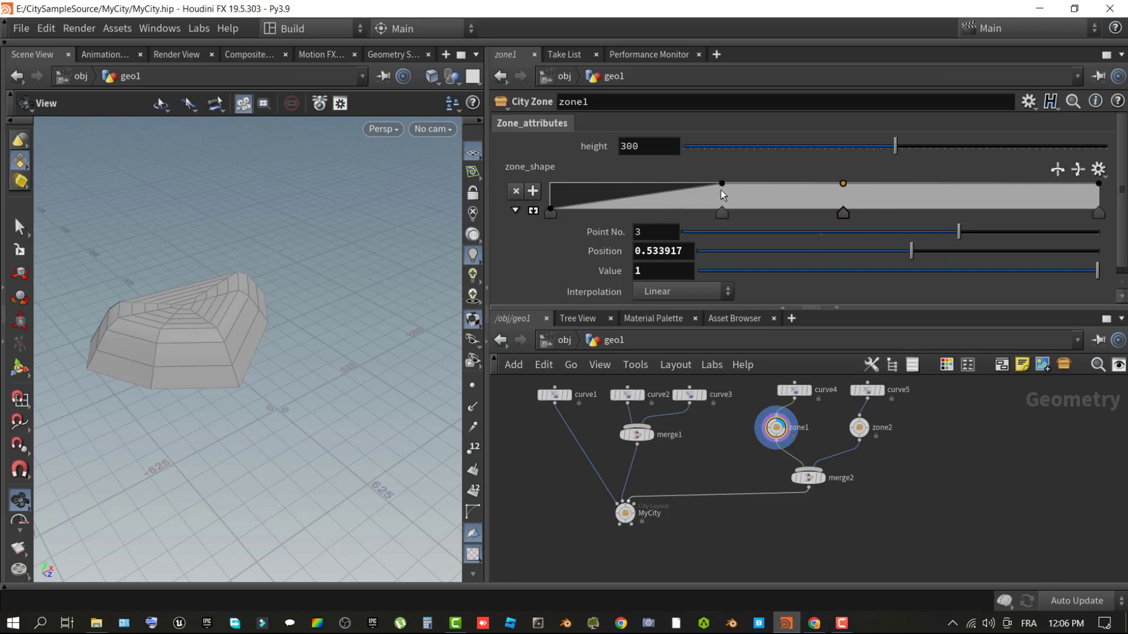
{"action": "left_click", "coordinate": [839, 251]}
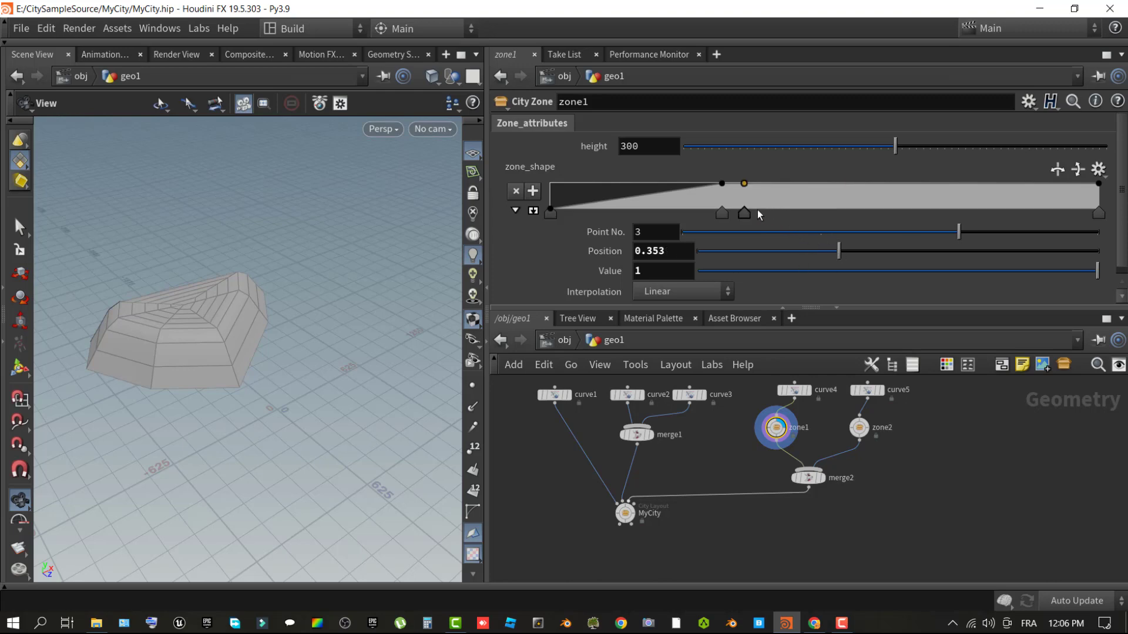
{"action": "left_click_drag", "start_coordinate": [747, 214], "coordinate": [899, 212]}
{"action": "mouse_move", "coordinate": [1093, 217]}
{"action": "left_mouse_down"}
{"action": "mouse_move", "coordinate": [1013, 219]}
{"action": "mouse_move", "coordinate": [1122, 224]}
{"action": "mouse_move", "coordinate": [1074, 214]}
{"action": "left_mouse_up"}
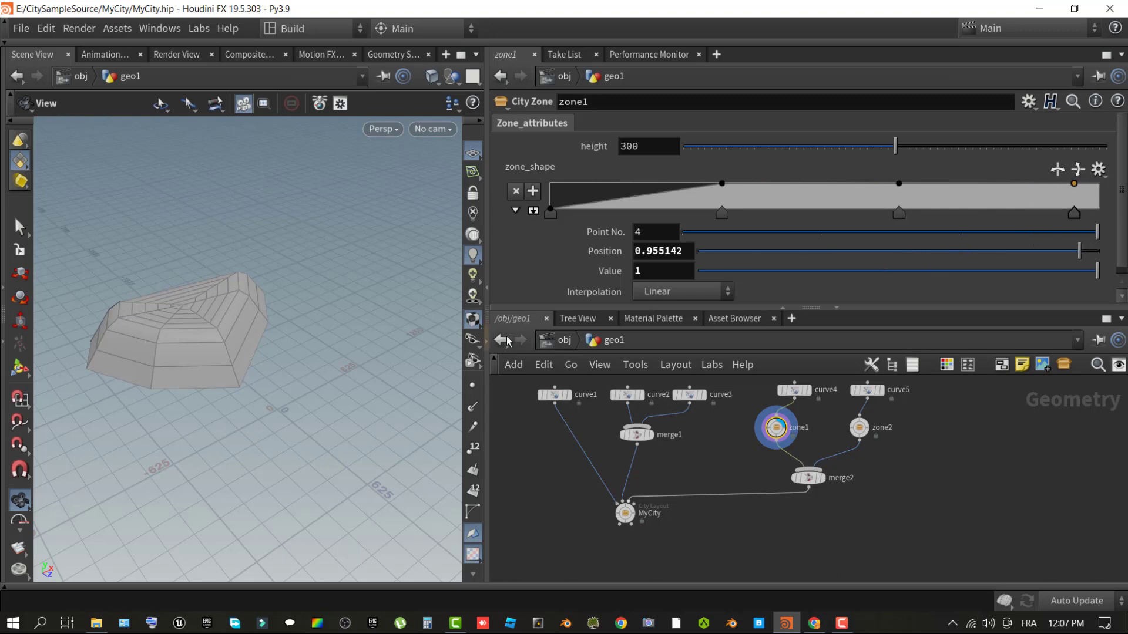
{"action": "scroll", "coordinate": [710, 220], "scroll_direction": "down", "scroll_amount": 1}
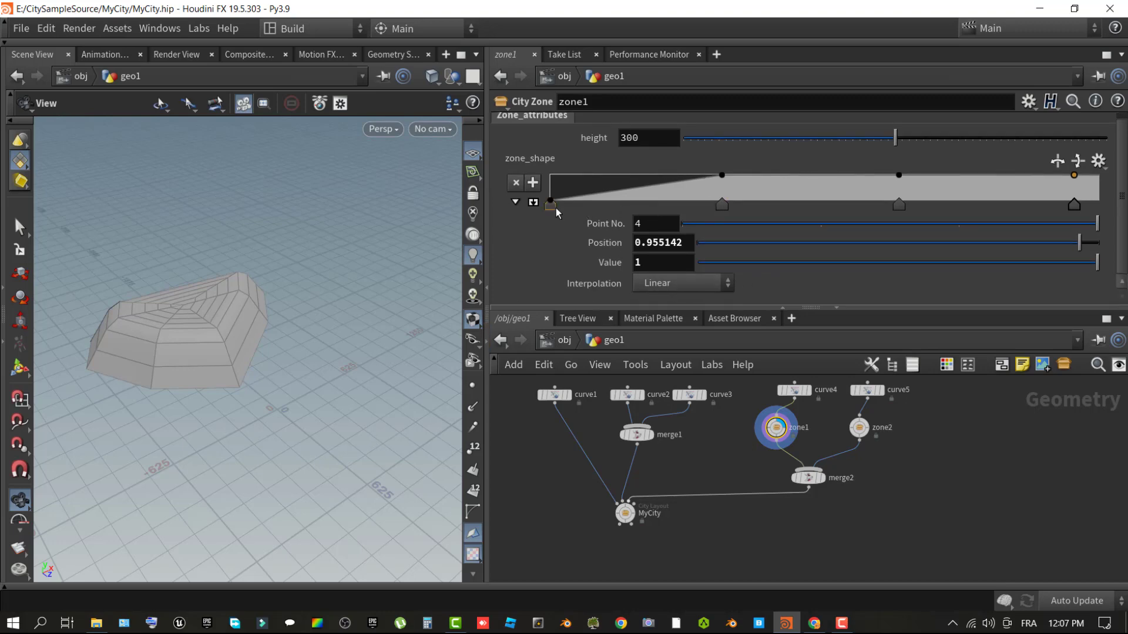
{"action": "left_click_drag", "start_coordinate": [556, 208], "coordinate": [624, 210]}
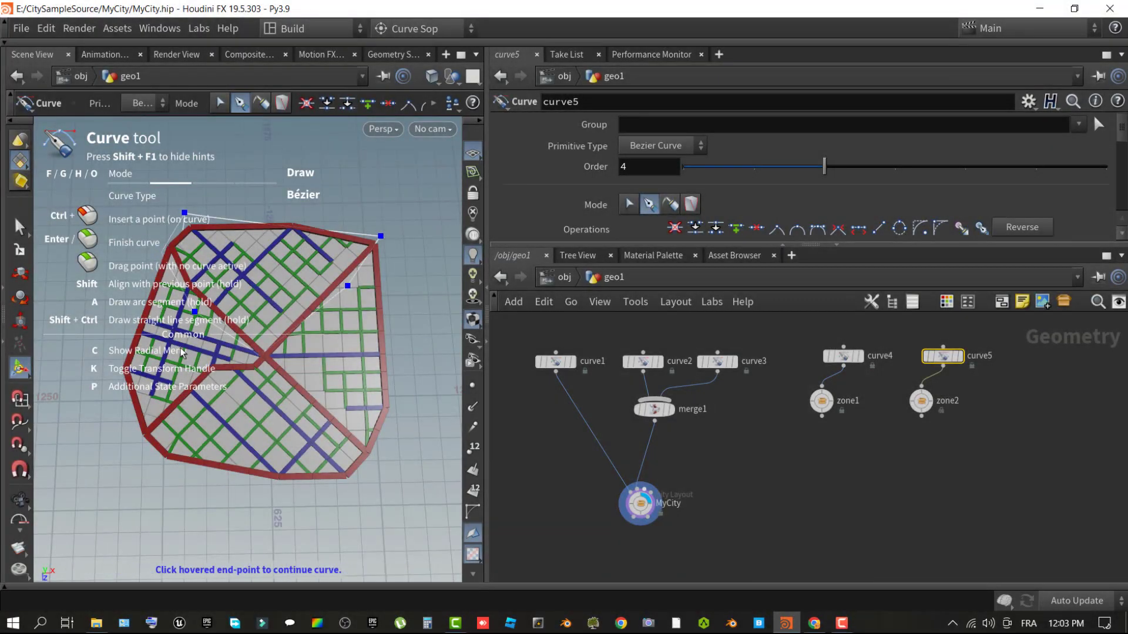
Replace curve5 with a new Bézier curve and draw the second zone outline.
{"action": "key", "text": "Delete"}
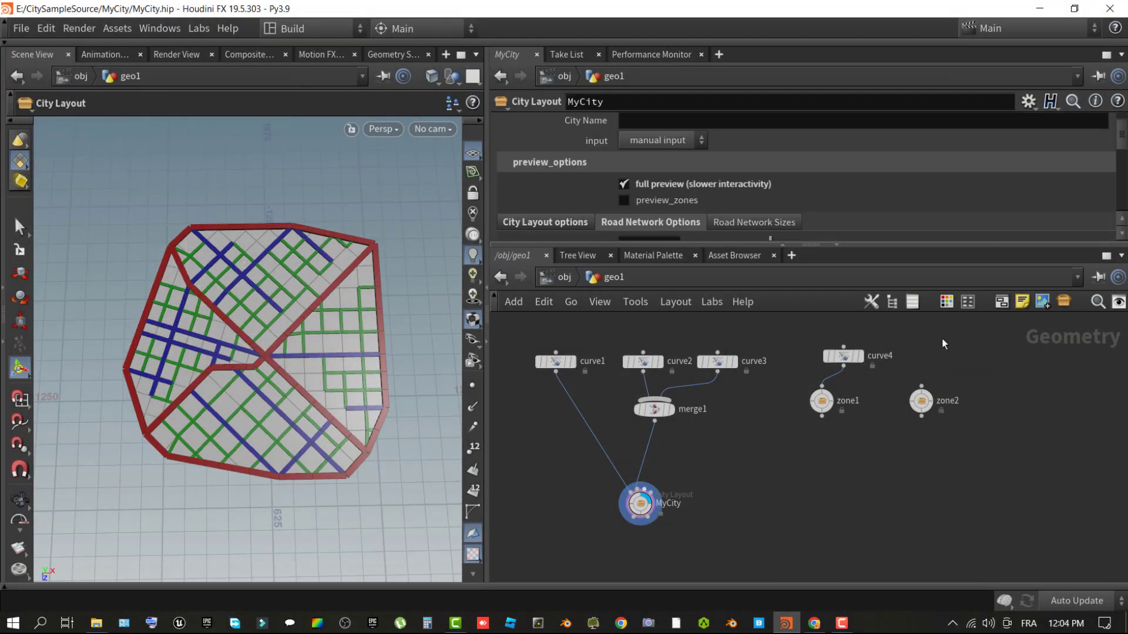
{"action": "key", "text": "Tab"}
{"action": "type", "text": "curve"}
{"action": "key", "text": "Return"}
{"action": "left_click", "coordinate": [931, 354]}
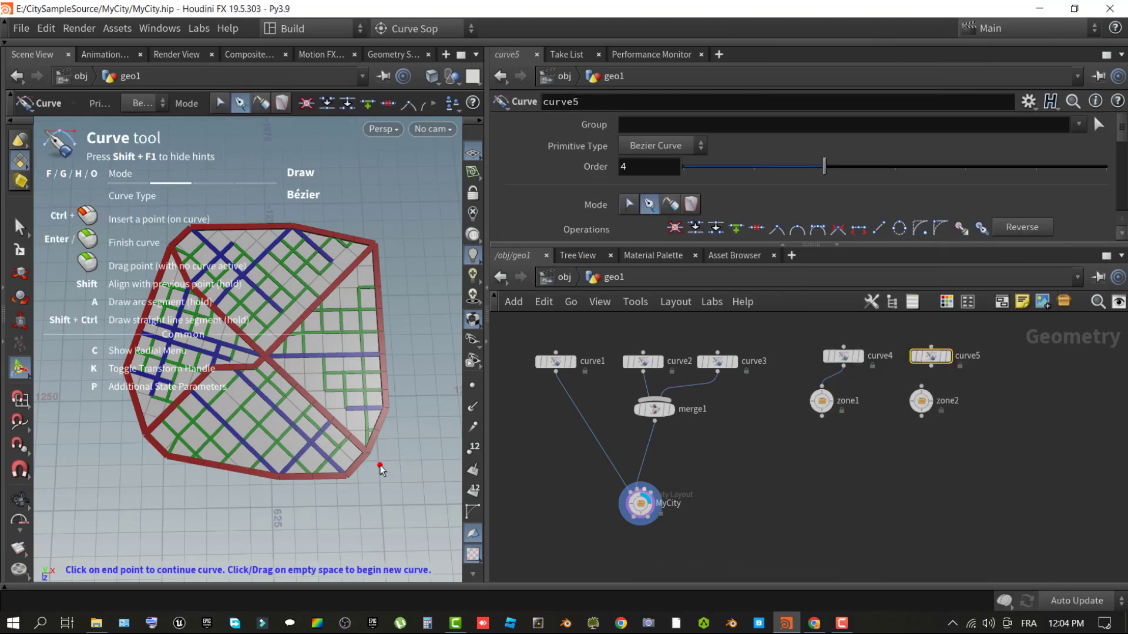
{"action": "left_click_drag", "start_coordinate": [380, 465], "coordinate": [395, 466]}
{"action": "key", "text": "Return"}
Merge zone1 and zone2 into merge2, feed it into MyCity's City Zones input, and save MyCity.hip.
{"action": "key", "text": "Tab"}
{"action": "type", "text": "merge"}
{"action": "key", "text": "Return"}
{"action": "left_click", "coordinate": [860, 461]}
{"action": "scroll", "coordinate": [656, 545], "scroll_direction": "up", "scroll_amount": 3}
{"action": "scroll", "coordinate": [852, 470], "scroll_direction": "down", "scroll_amount": 1}
{"action": "left_click_drag", "start_coordinate": [1065, 451], "coordinate": [691, 474]}
{"action": "scroll", "coordinate": [691, 474], "scroll_direction": "down", "scroll_amount": 3}
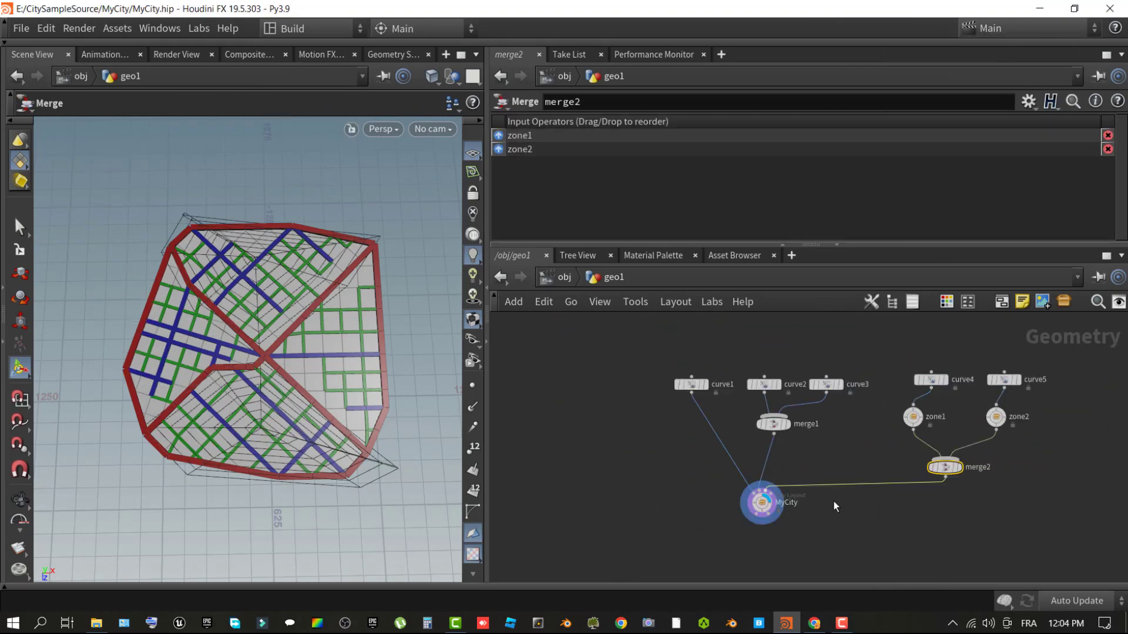
{"action": "key", "text": "ctrl+s"}
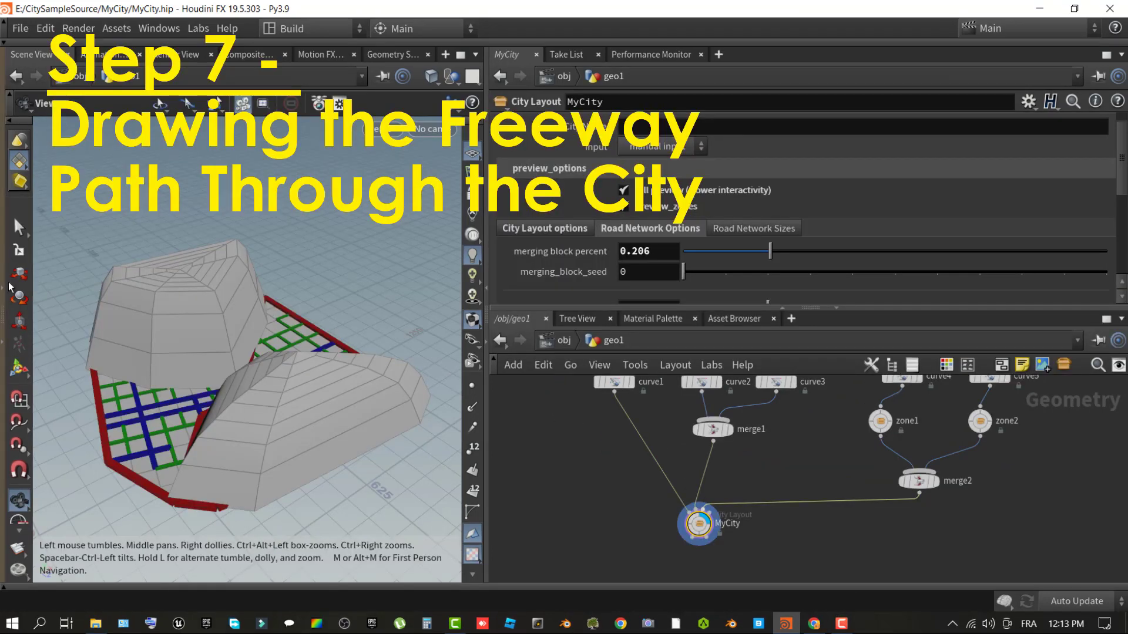
Turn off MyCity's zone preview and switch the viewport to a top-down view.
{"action": "mouse_move", "coordinate": [317, 258]}
{"action": "left_mouse_down"}
{"action": "mouse_move", "coordinate": [335, 324]}
{"action": "mouse_move", "coordinate": [338, 262]}
{"action": "mouse_move", "coordinate": [278, 261]}
{"action": "mouse_move", "coordinate": [280, 253]}
{"action": "mouse_move", "coordinate": [309, 277]}
{"action": "left_mouse_up"}
{"action": "left_click", "coordinate": [623, 206]}
{"action": "key", "text": "space+2"}
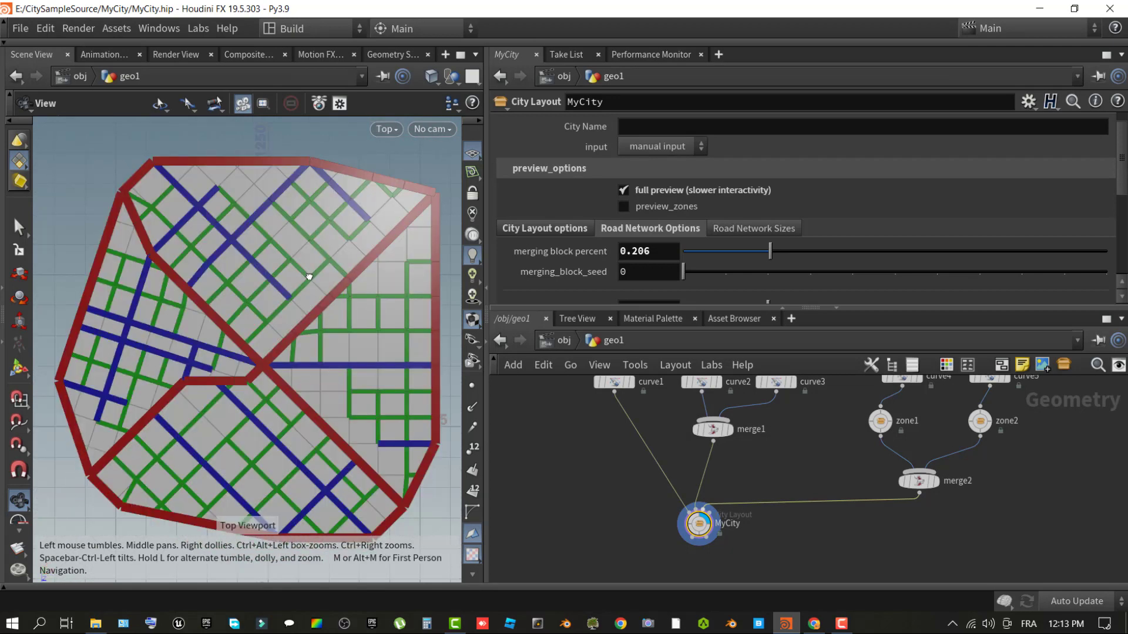
{"action": "scroll", "coordinate": [270, 349], "scroll_direction": "down", "scroll_amount": 4}
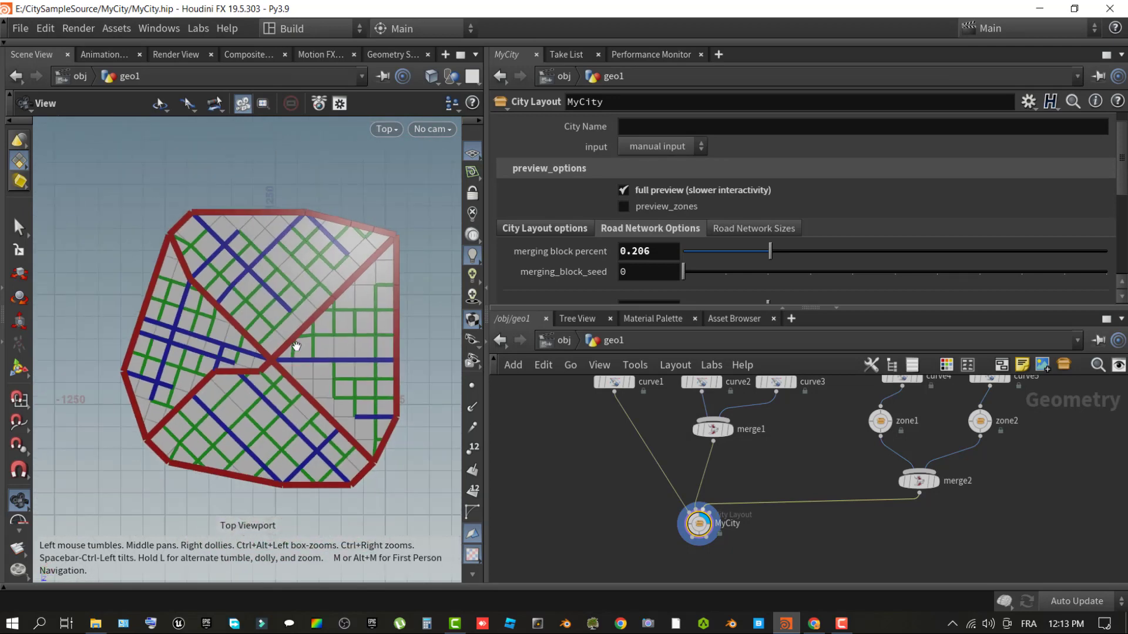
{"action": "scroll", "coordinate": [297, 341], "scroll_direction": "up", "scroll_amount": 4}
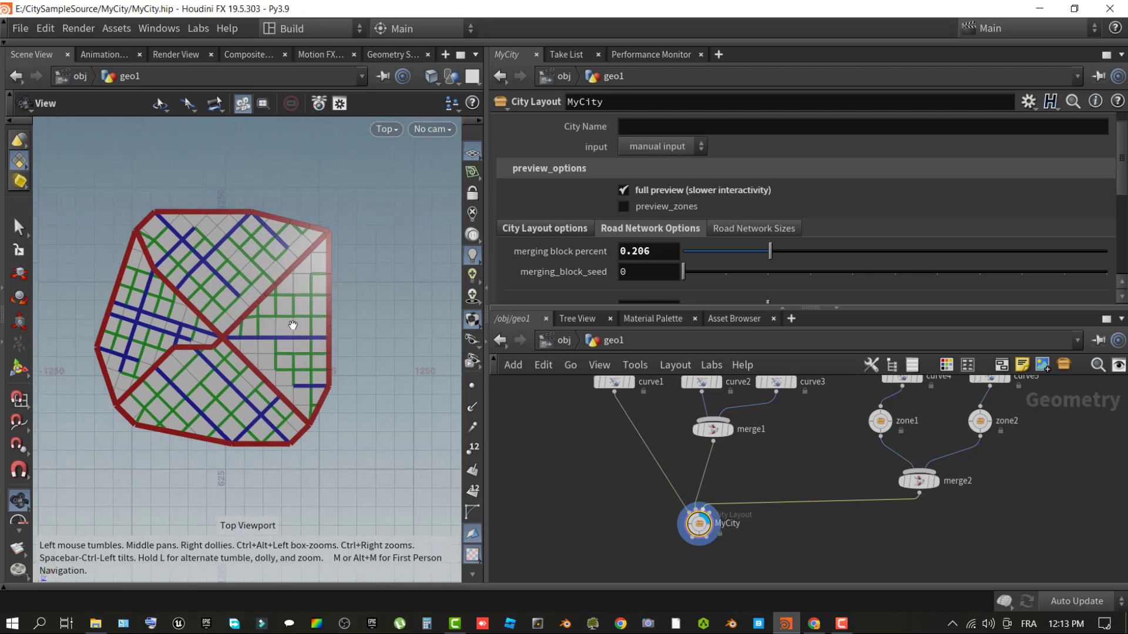
{"action": "middle_click_drag", "start_coordinate": [334, 305], "coordinate": [334, 297]}
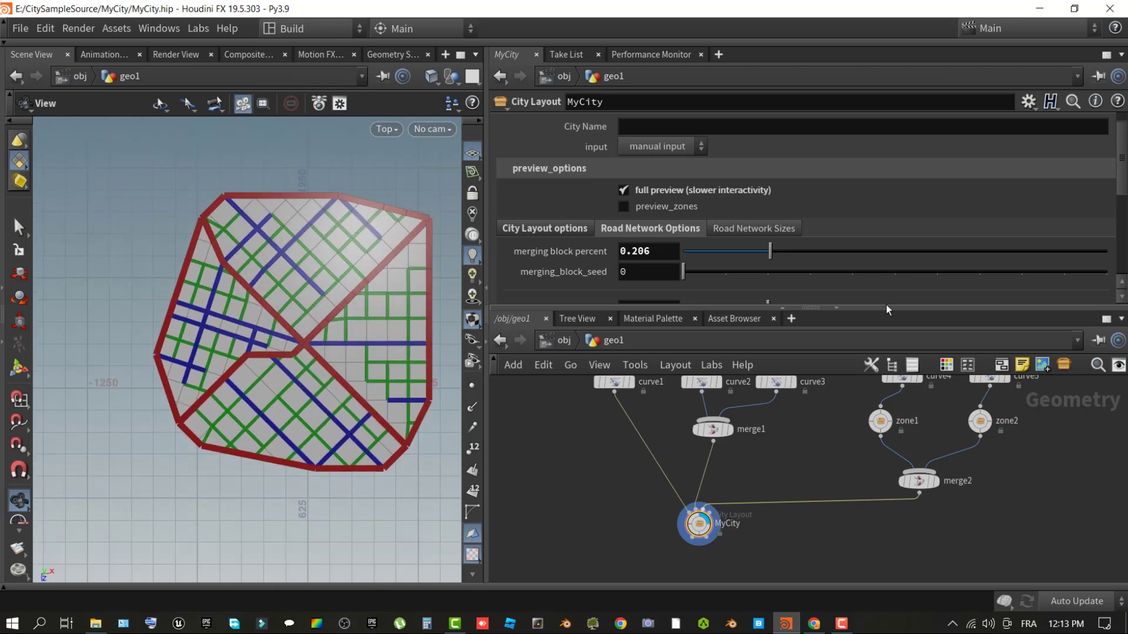
{"action": "scroll", "coordinate": [1009, 446], "scroll_direction": "down", "scroll_amount": 3}
Move curve1, curve2, curve3 and merge1 left, then select the curve4-to-merge2 zone chain.
{"action": "middle_click_drag", "start_coordinate": [1032, 453], "coordinate": [845, 466]}
{"action": "middle_click_drag", "start_coordinate": [688, 474], "coordinate": [834, 483]}
{"action": "left_click_drag", "start_coordinate": [626, 406], "coordinate": [804, 457]}
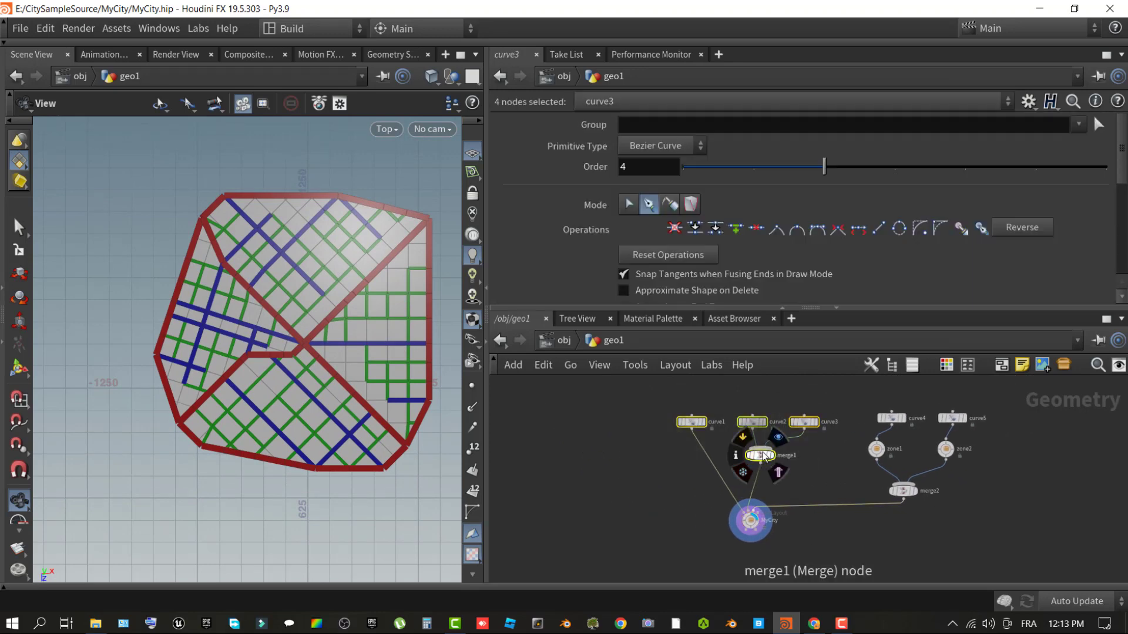
{"action": "left_click_drag", "start_coordinate": [762, 457], "coordinate": [671, 450]}
{"action": "left_click_drag", "start_coordinate": [824, 383], "coordinate": [811, 471]}
{"action": "mouse_move", "coordinate": [912, 492]}
Add a Bézier curve6 node beside the zone curves and start drawing the freeway path.
{"action": "left_click", "coordinate": [932, 470]}
{"action": "key", "text": "Tab"}
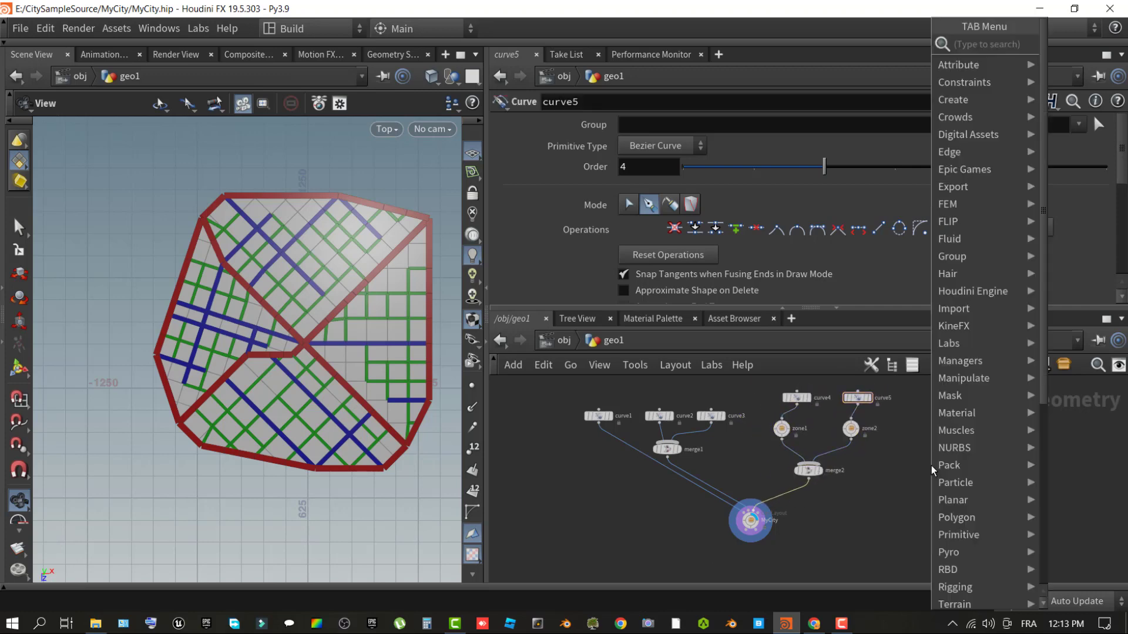
{"action": "type", "text": "curve"}
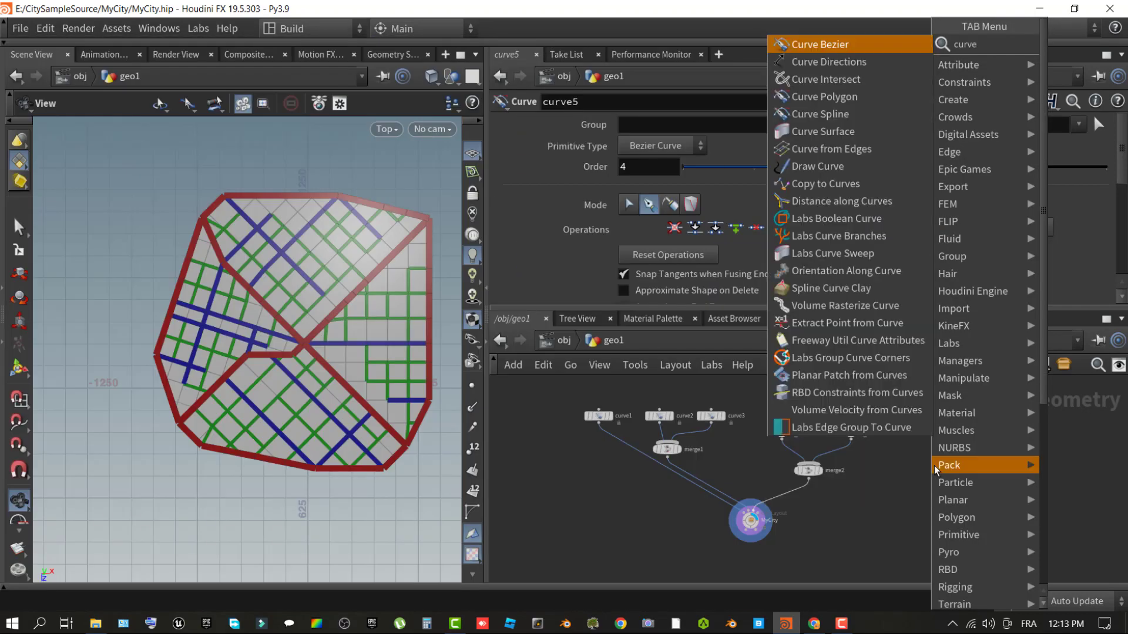
{"action": "key", "text": "Escape"}
{"action": "left_click", "coordinate": [942, 466]}
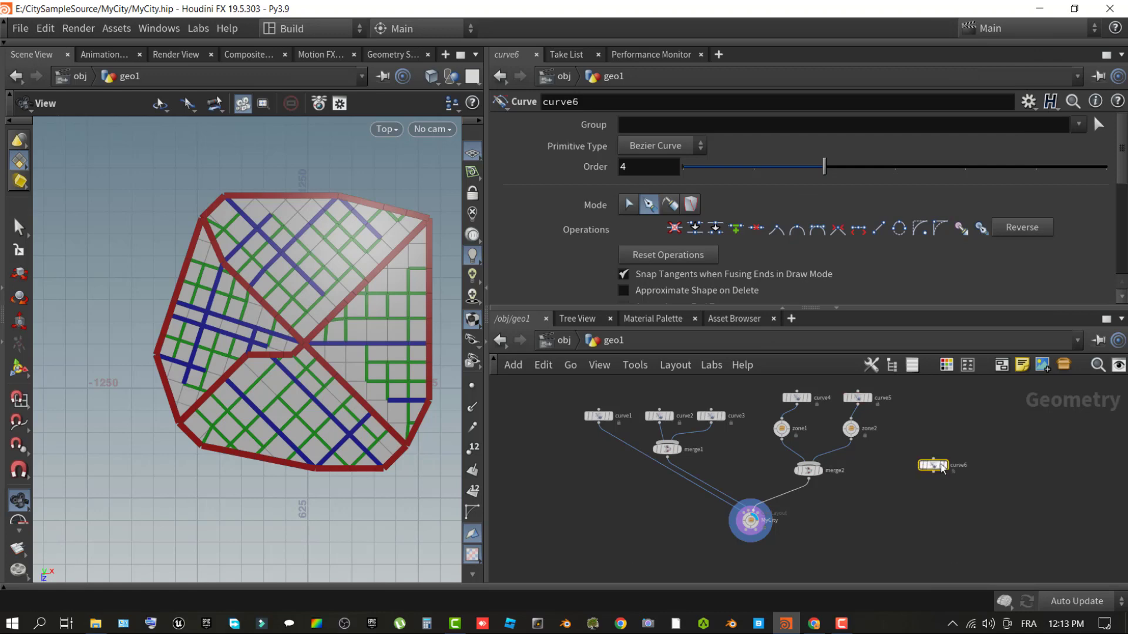
{"action": "left_click_drag", "start_coordinate": [934, 465], "coordinate": [947, 416]}
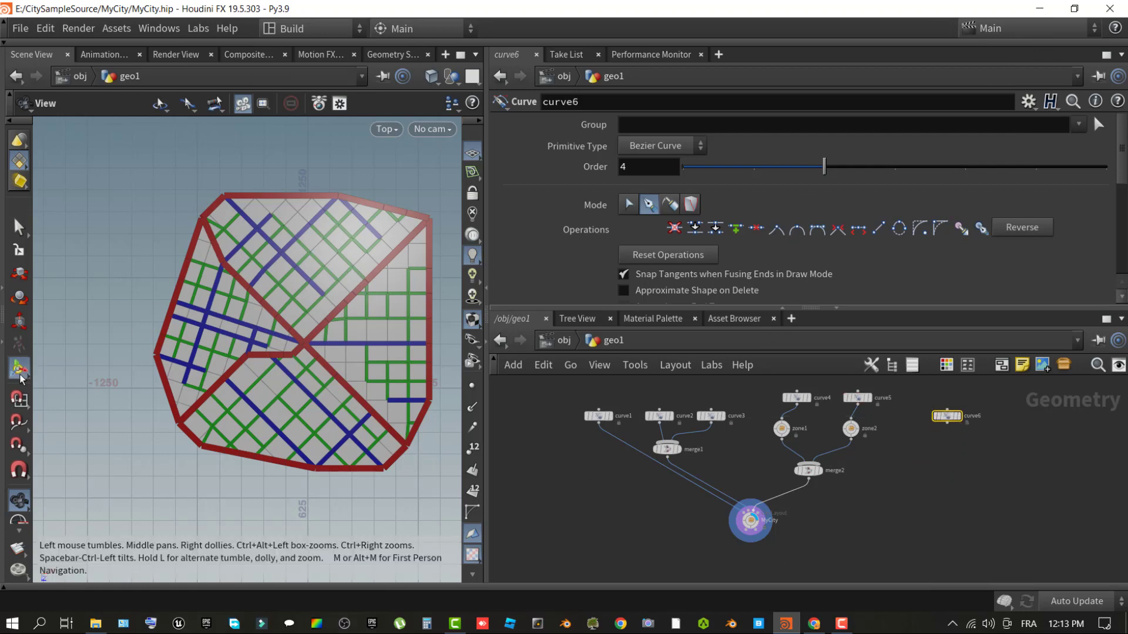
{"action": "key", "text": "Return"}
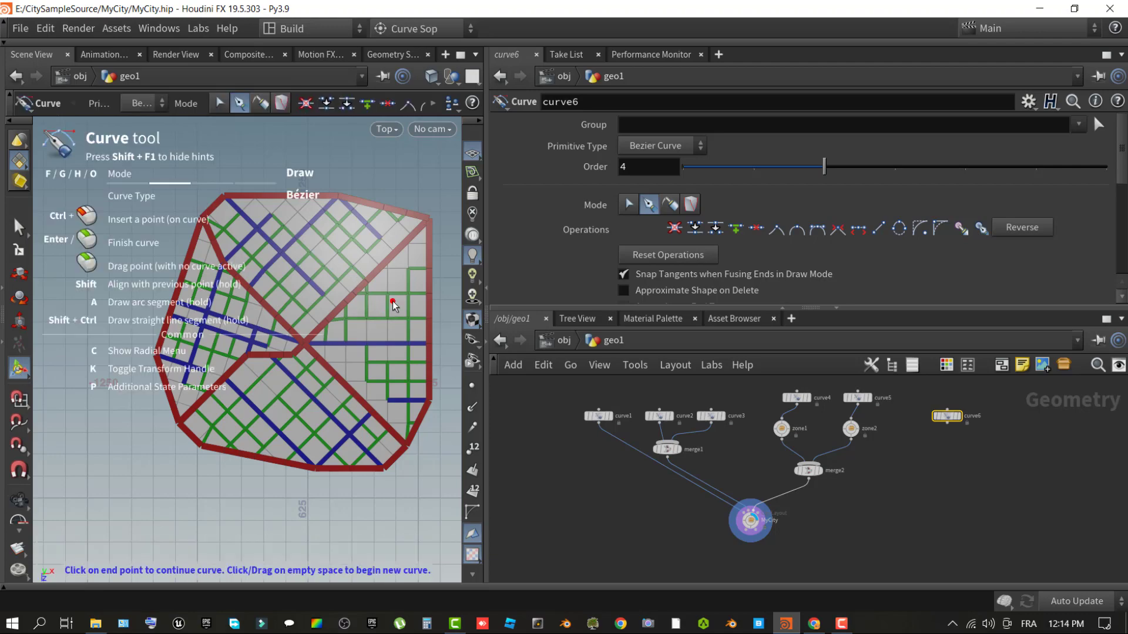
Pick the PolyWire node from the TAB menu by searching 'polyw'.
{"action": "key", "text": "Tab"}
{"action": "type", "text": "pol"}
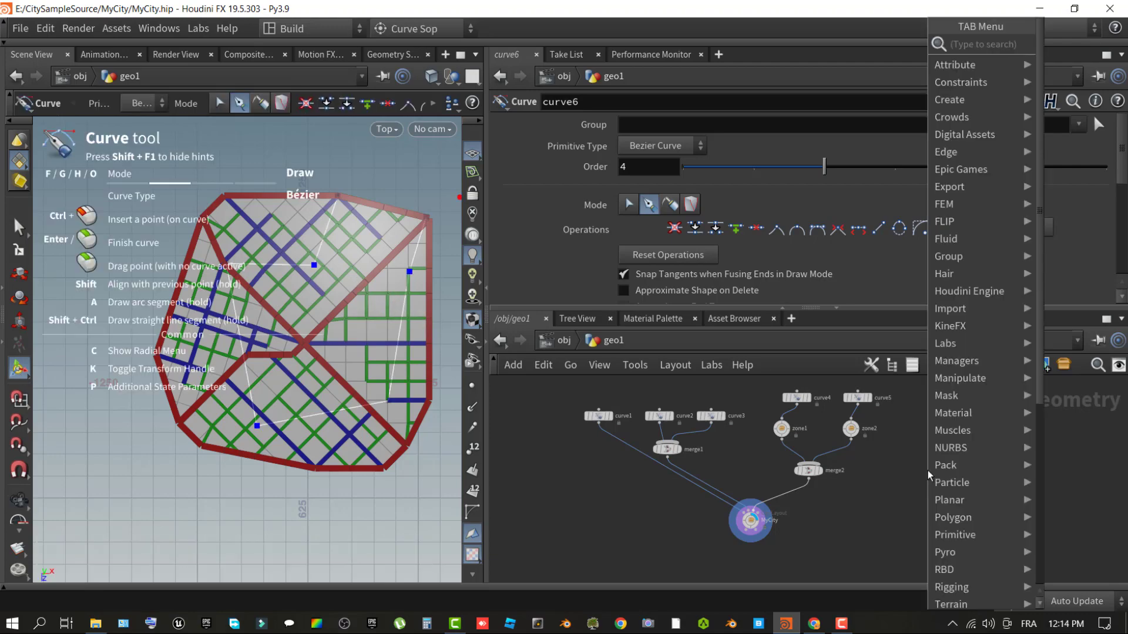
{"action": "type", "text": "y"}
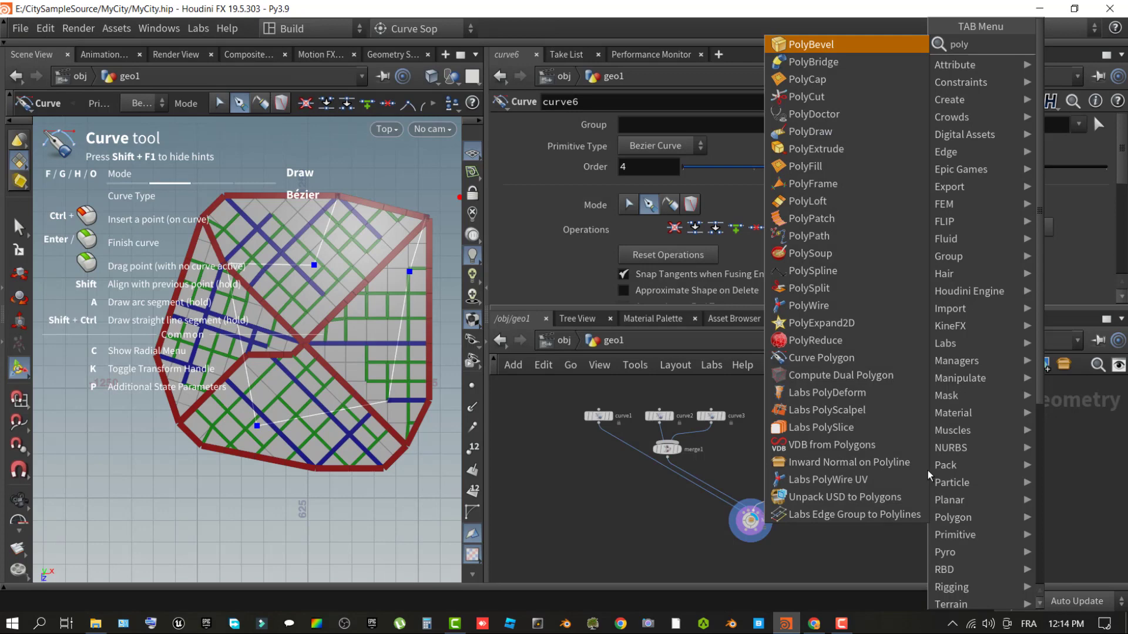
{"action": "type", "text": "w"}
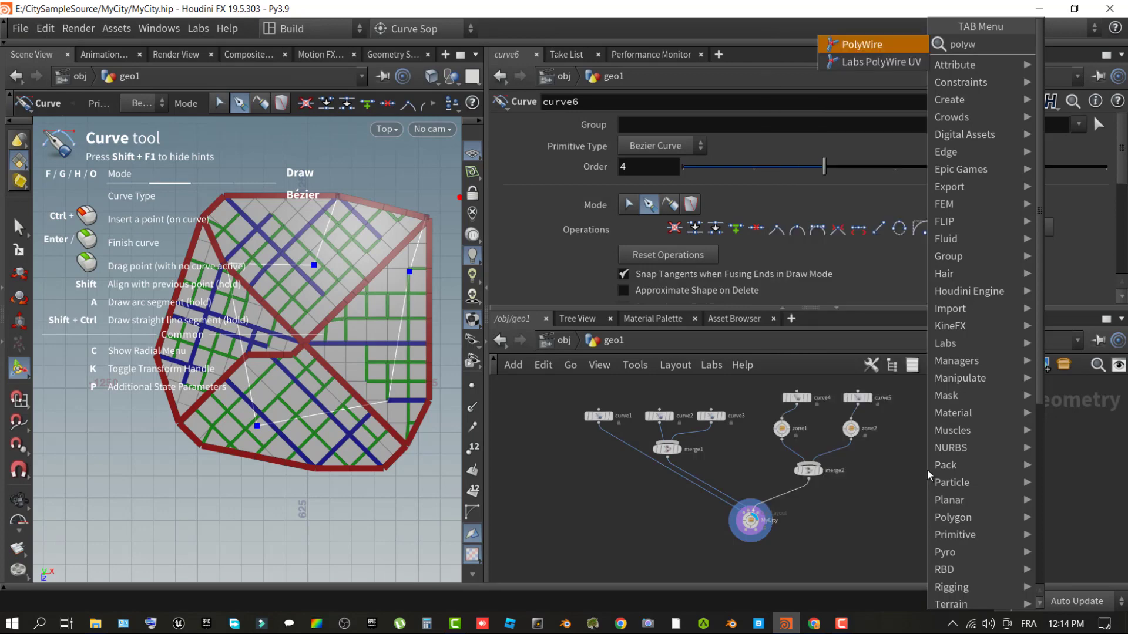
{"action": "key", "text": "Return"}
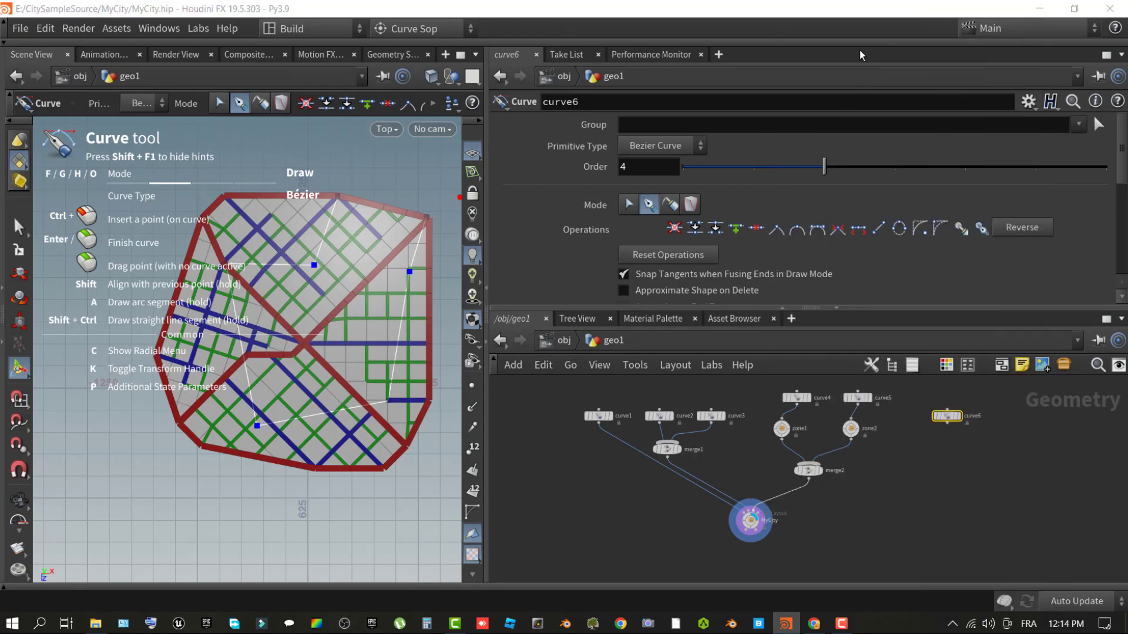
Place polywire1 below curve6, wire curve6 into it, and set wire radius to 3.96.
{"action": "left_click", "coordinate": [957, 480]}
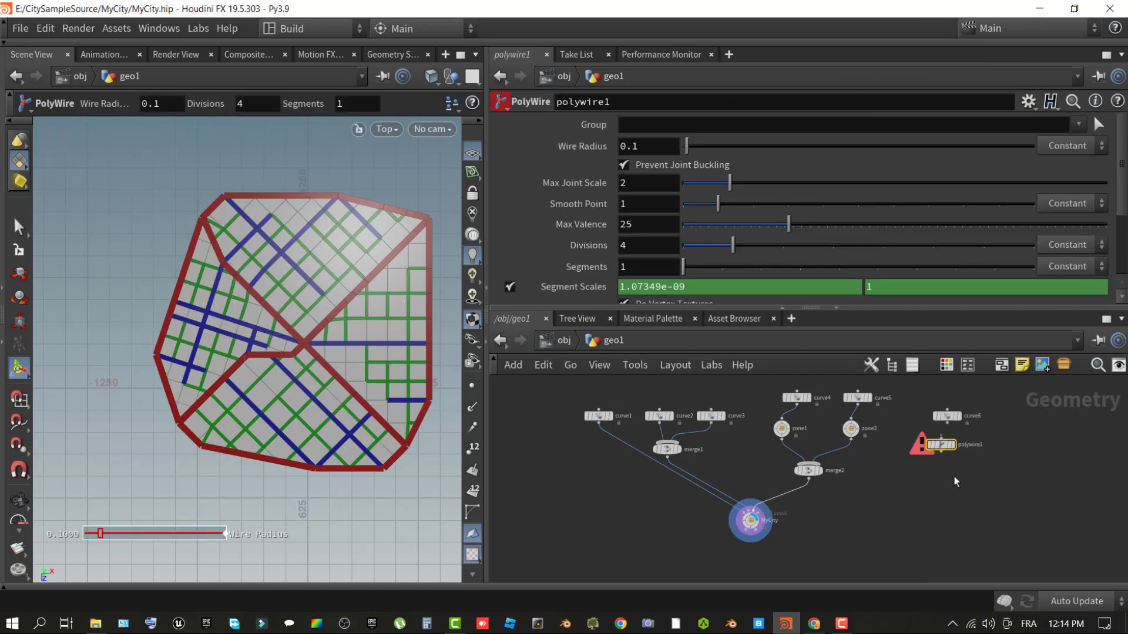
{"action": "scroll", "coordinate": [955, 432], "scroll_direction": "up", "scroll_amount": 5}
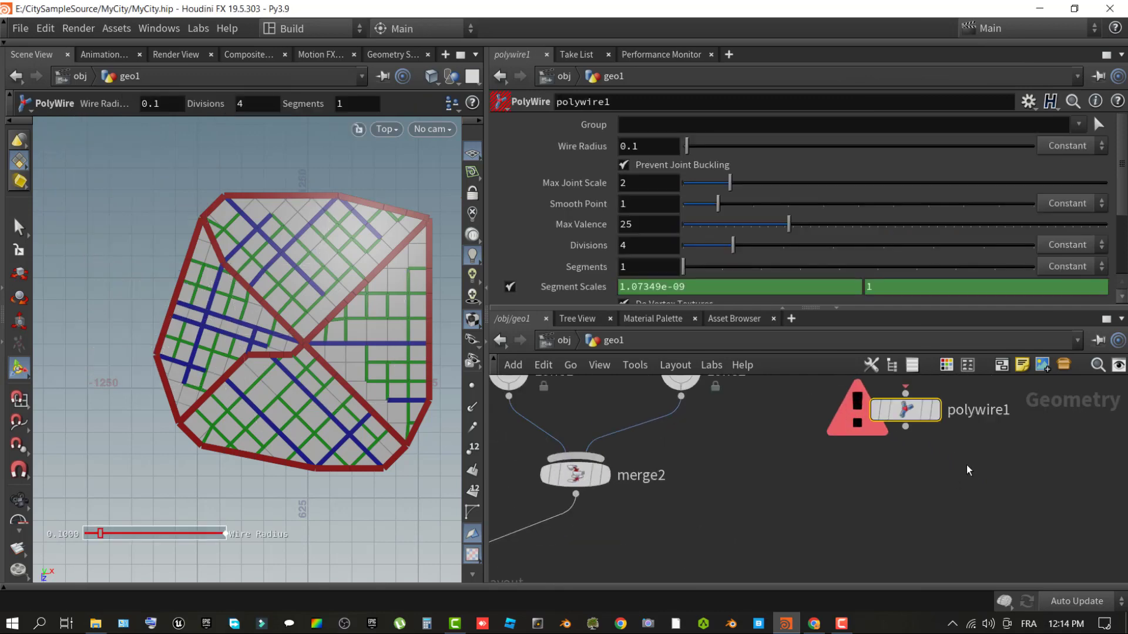
{"action": "middle_click_drag", "start_coordinate": [954, 462], "coordinate": [938, 543]}
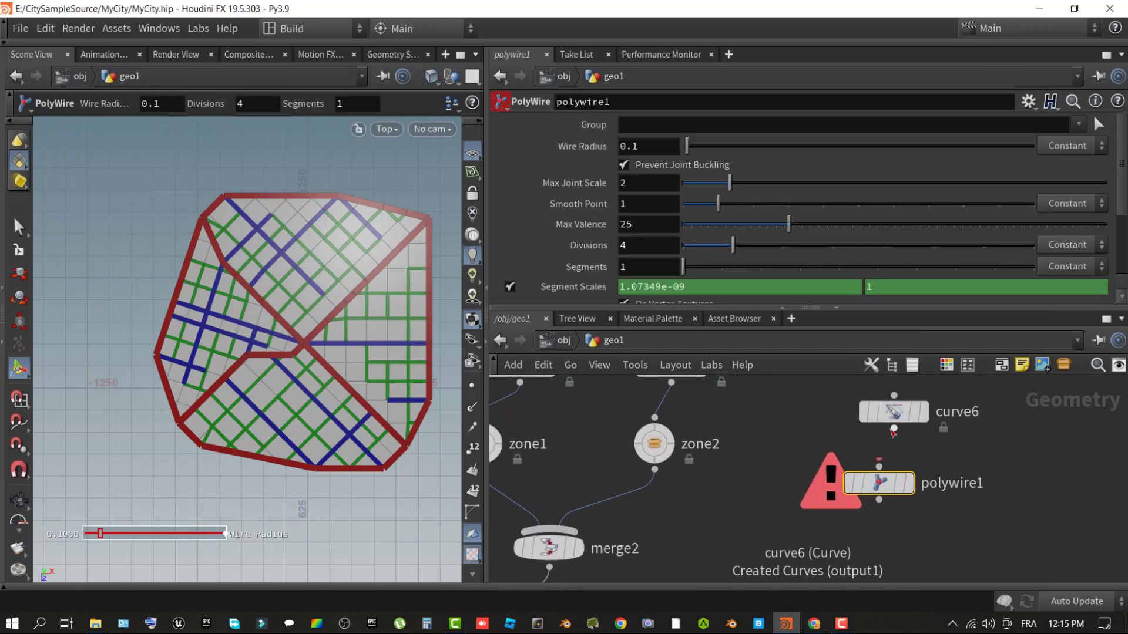
{"action": "left_click_drag", "start_coordinate": [895, 430], "coordinate": [880, 467]}
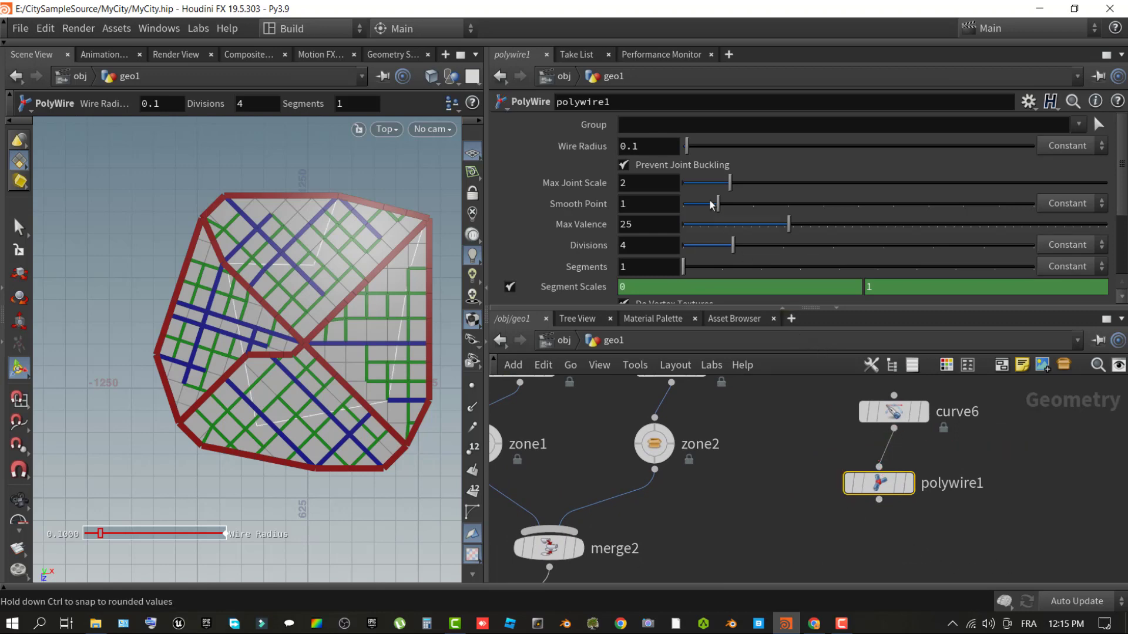
{"action": "scroll", "coordinate": [758, 243], "scroll_direction": "down", "scroll_amount": 3}
{"action": "scroll", "coordinate": [760, 245], "scroll_direction": "up", "scroll_amount": 4}
{"action": "scroll", "coordinate": [760, 244], "scroll_direction": "down", "scroll_amount": 4}
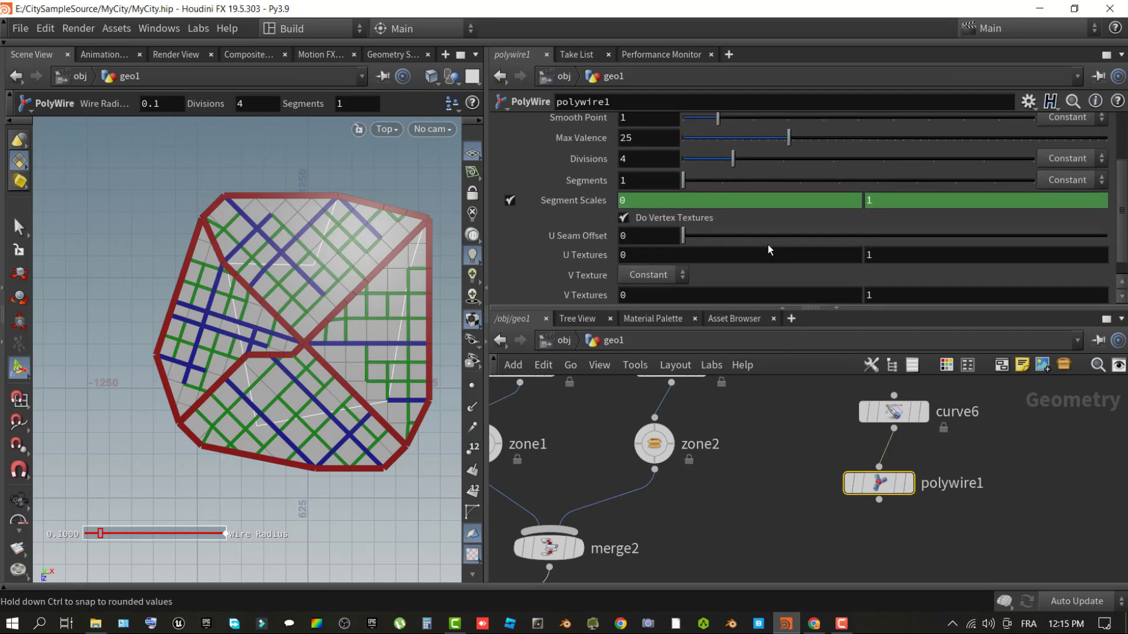
{"action": "scroll", "coordinate": [767, 244], "scroll_direction": "down", "scroll_amount": 1}
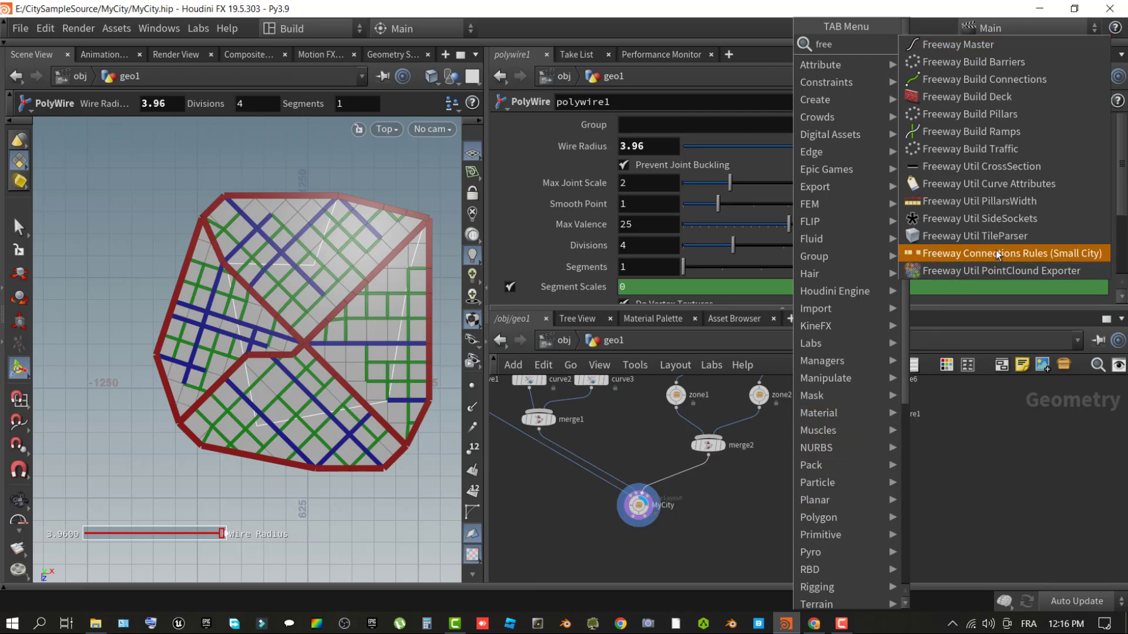
Add a Freeway Util Curve Attributes node, curve_attributes1, and wire polywire1 into it.
{"action": "left_click", "coordinate": [1001, 188]}
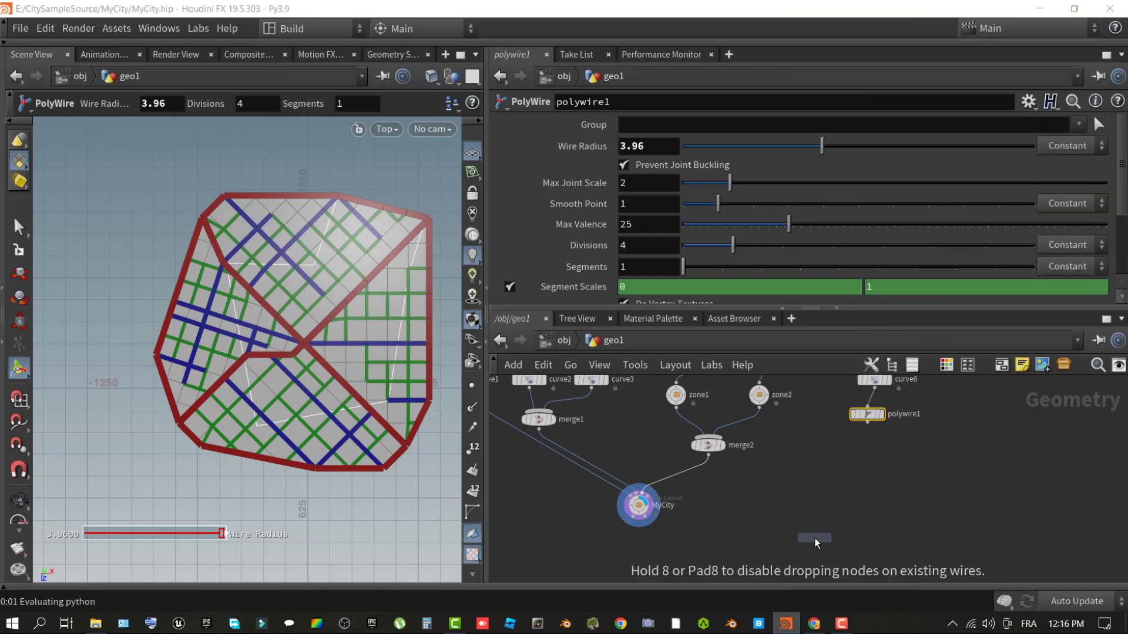
{"action": "left_click", "coordinate": [815, 542]}
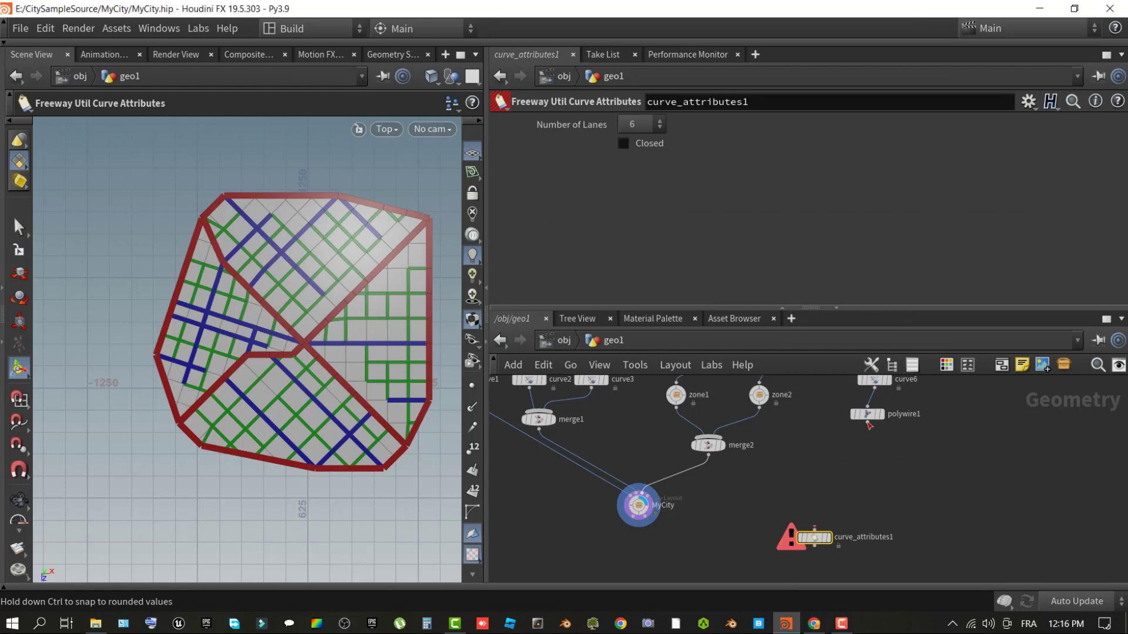
{"action": "left_click_drag", "start_coordinate": [852, 454], "coordinate": [814, 532]}
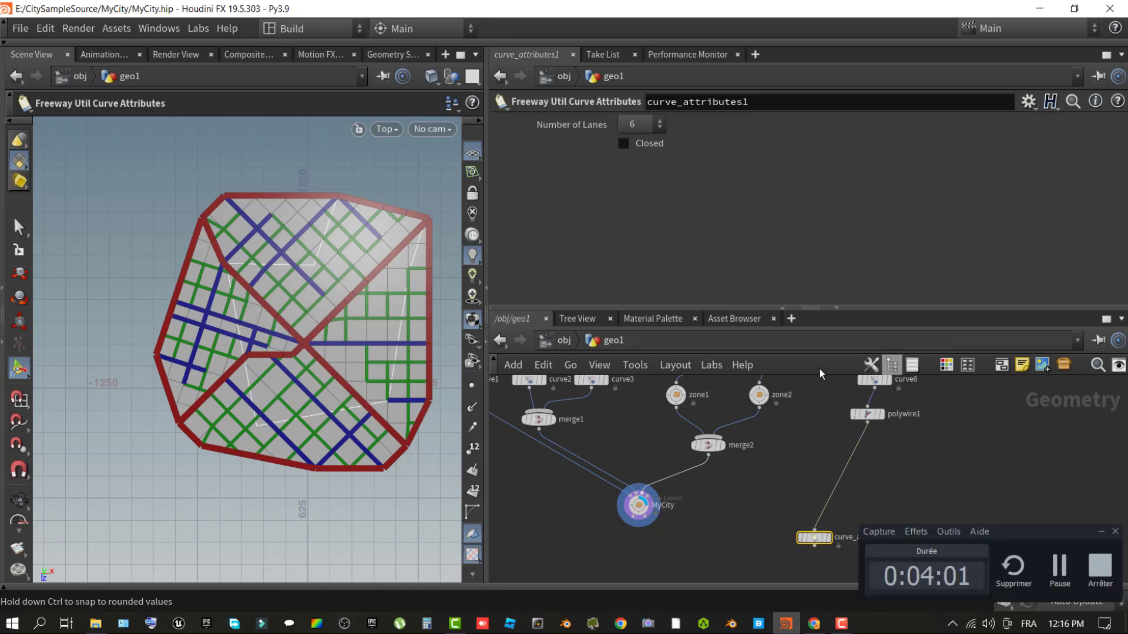
Add a Merge node (merge3) and move it together with curve_attributes1 below MyCity.
{"action": "key", "text": "Tab"}
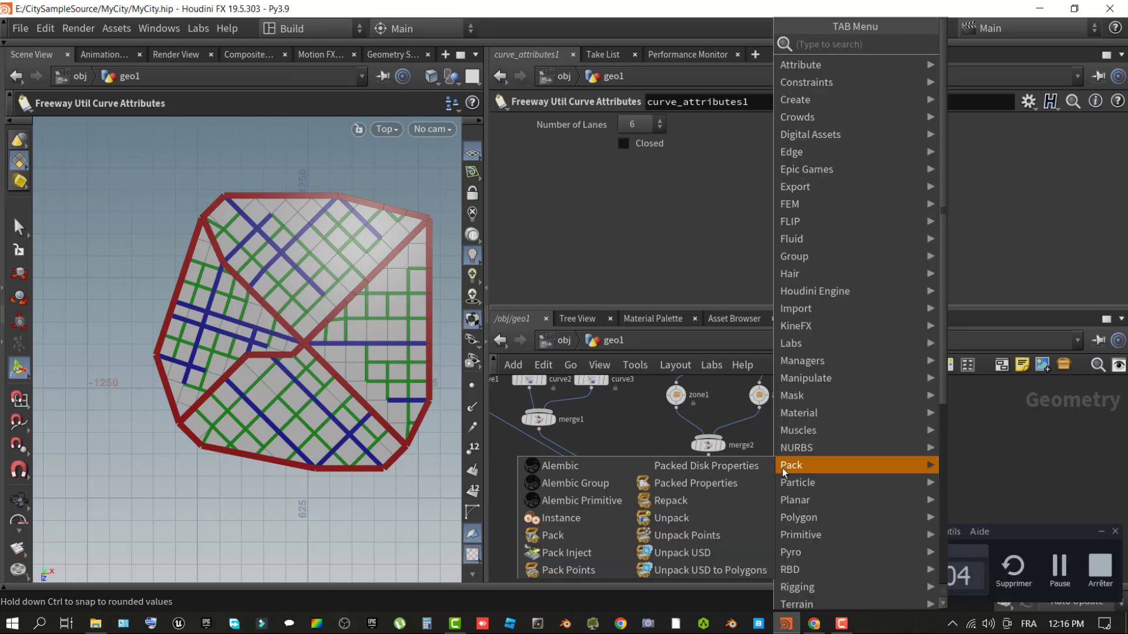
{"action": "type", "text": "merge"}
{"action": "left_click", "coordinate": [992, 42]}
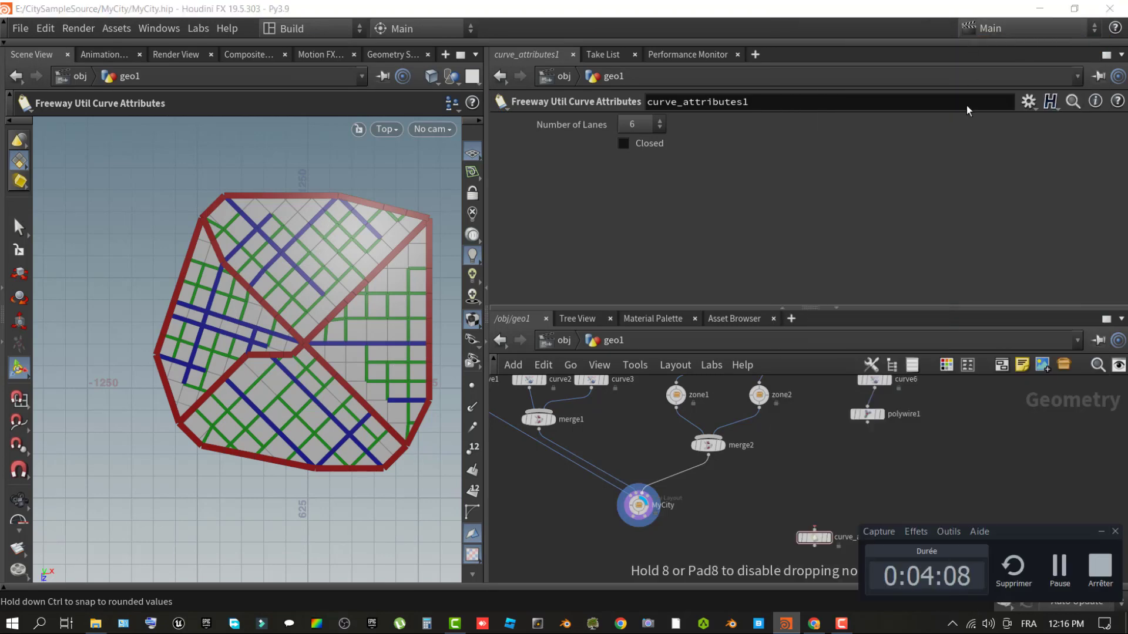
{"action": "left_click", "coordinate": [753, 506]}
{"action": "scroll", "coordinate": [845, 501], "scroll_direction": "down", "scroll_amount": 3}
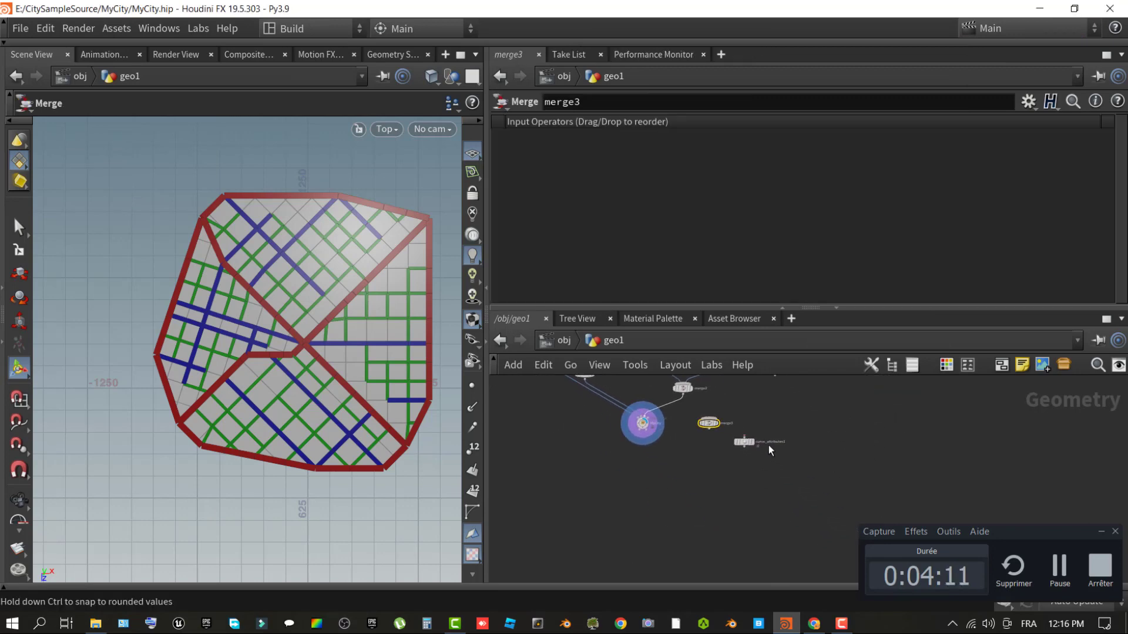
{"action": "left_click", "coordinate": [745, 441], "text": "shift"}
{"action": "left_click_drag", "start_coordinate": [703, 424], "coordinate": [688, 466]}
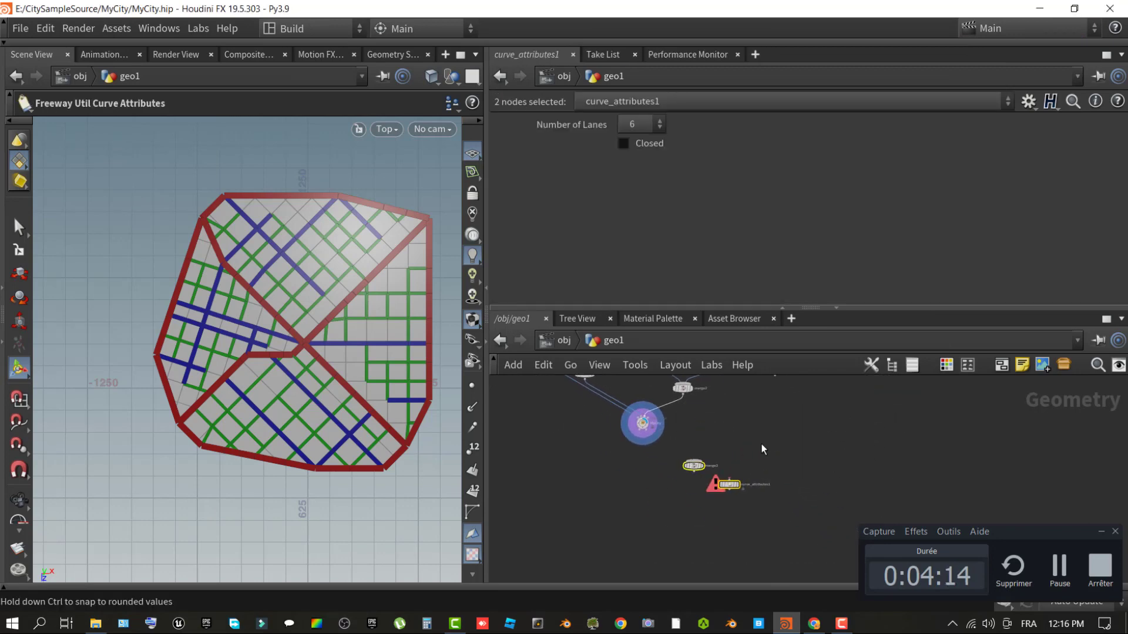
{"action": "scroll", "coordinate": [776, 446], "scroll_direction": "up", "scroll_amount": 2}
Shift curve6 and polywire1 lower-left, then wire polywire1 and MyCity into merge3.
{"action": "middle_click_drag", "start_coordinate": [776, 446], "coordinate": [768, 538]}
{"action": "left_click_drag", "start_coordinate": [871, 389], "coordinate": [709, 523]}
{"action": "middle_click_drag", "start_coordinate": [782, 540], "coordinate": [820, 433]}
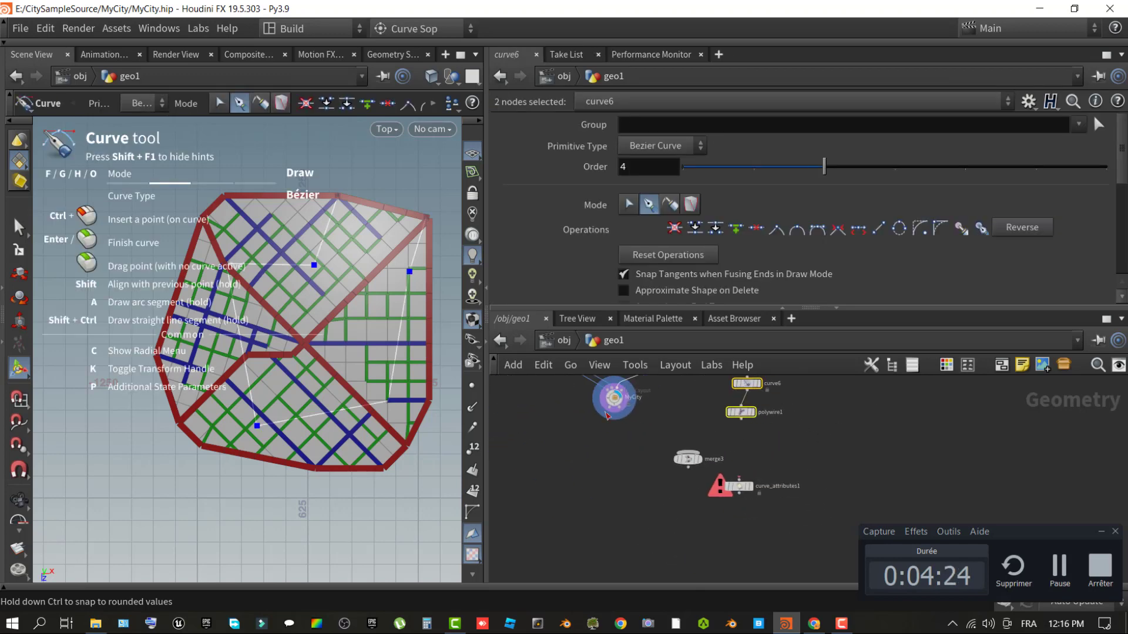
{"action": "left_click_drag", "start_coordinate": [611, 414], "coordinate": [689, 458]}
{"action": "left_click_drag", "start_coordinate": [741, 418], "coordinate": [690, 461]}
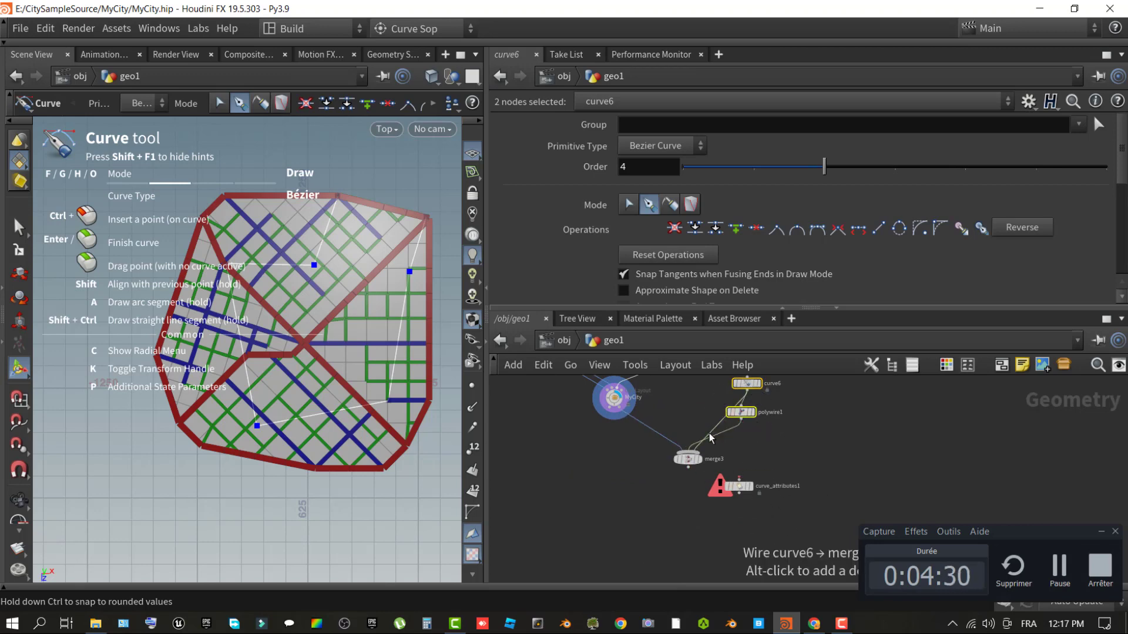
{"action": "left_click", "coordinate": [789, 475]}
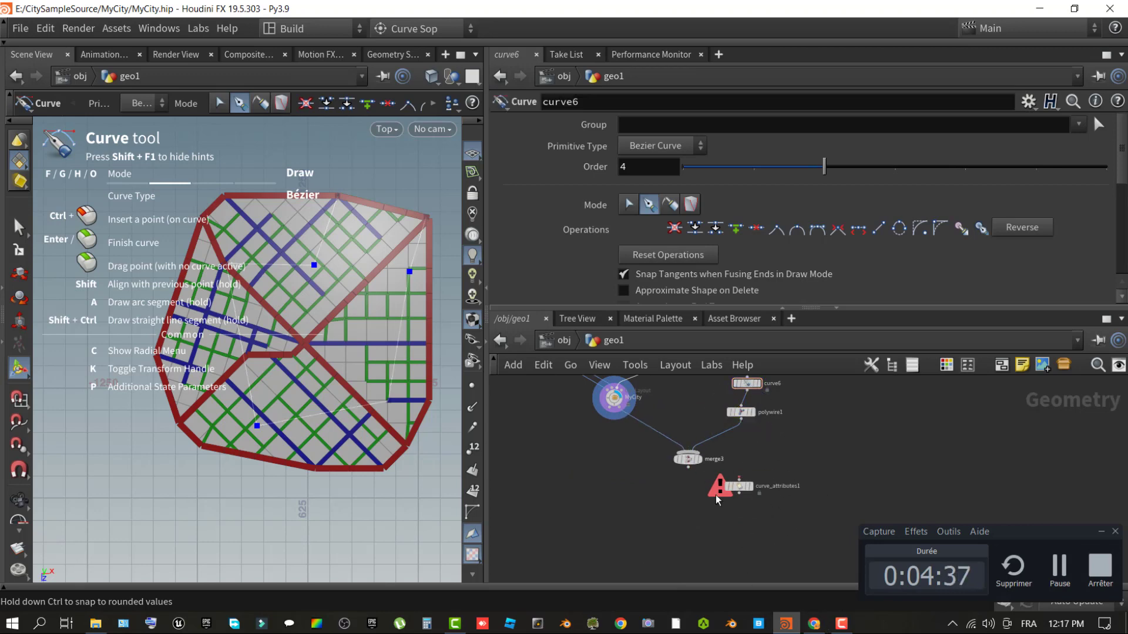
{"action": "left_click_drag", "start_coordinate": [595, 406], "coordinate": [738, 479]}
Connect merge3 into curve_attributes1, then delete polywire1 and merge3.
{"action": "left_click", "coordinate": [738, 487]}
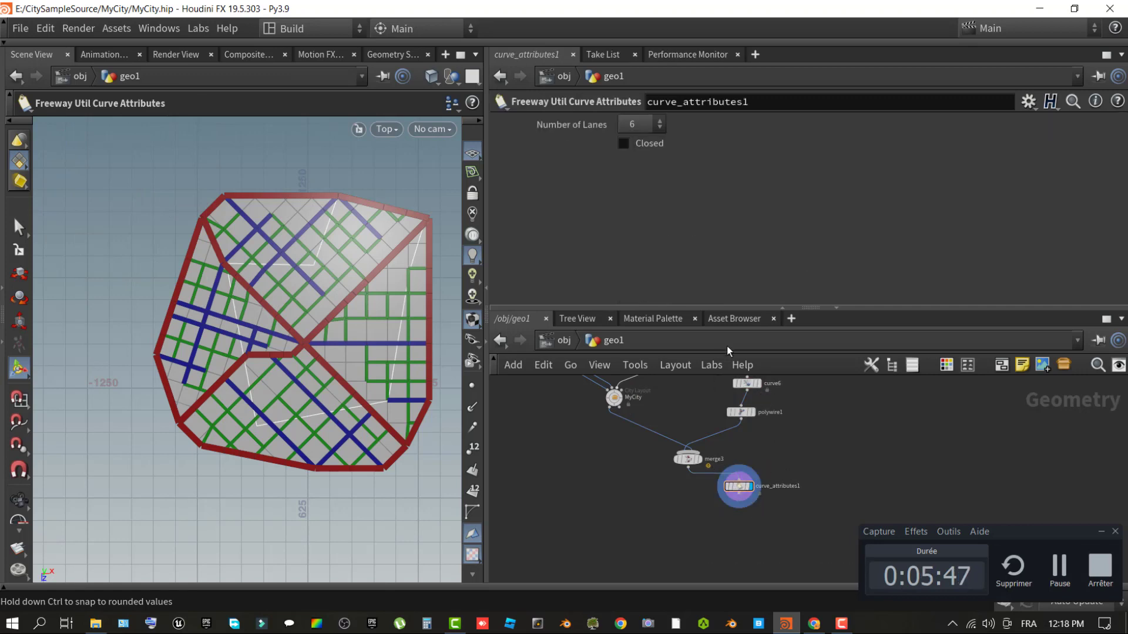
{"action": "scroll", "coordinate": [805, 429], "scroll_direction": "up", "scroll_amount": 3}
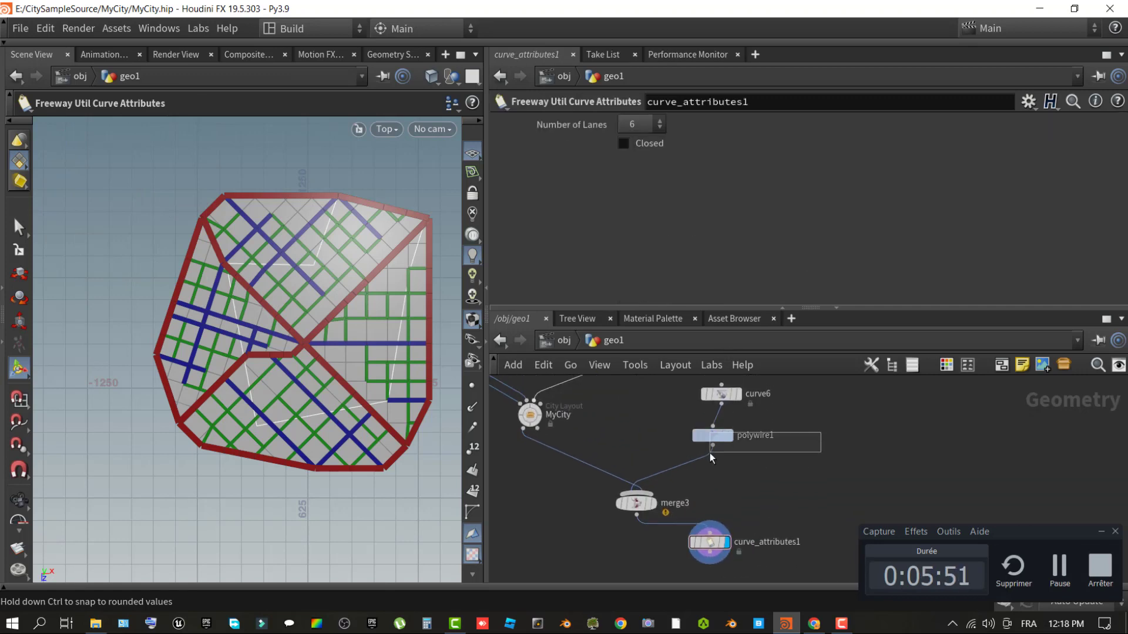
{"action": "left_click_drag", "start_coordinate": [698, 460], "coordinate": [701, 461]}
{"action": "key", "text": "Delete"}
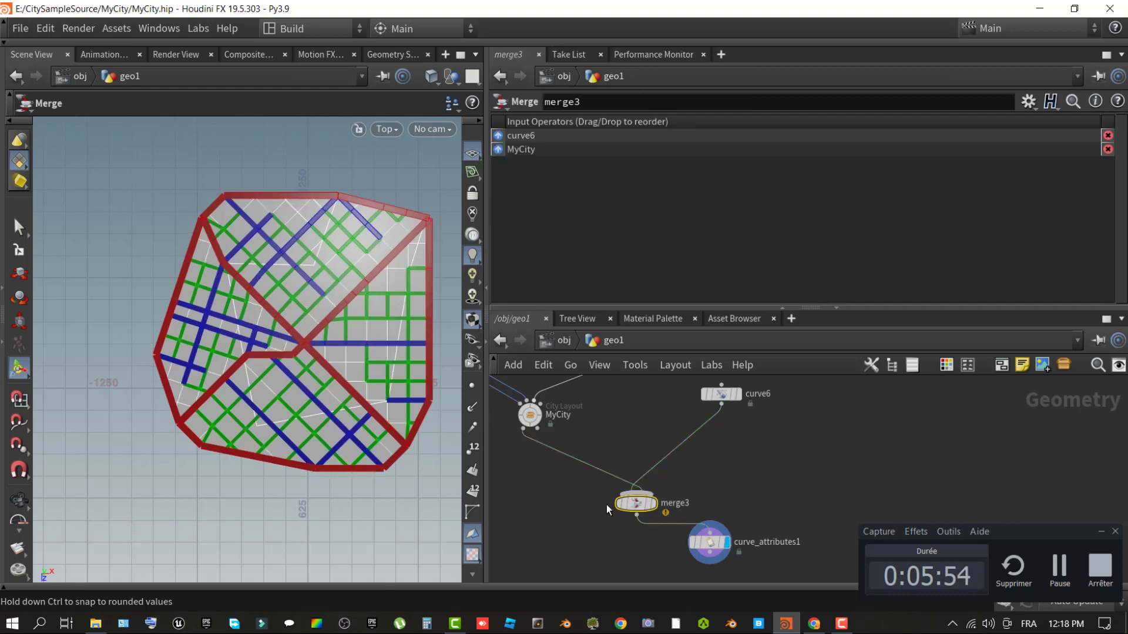
Select the MyCity City Layout node and enter its editing state in the viewer.
{"action": "middle_click_drag", "start_coordinate": [619, 478], "coordinate": [707, 491]}
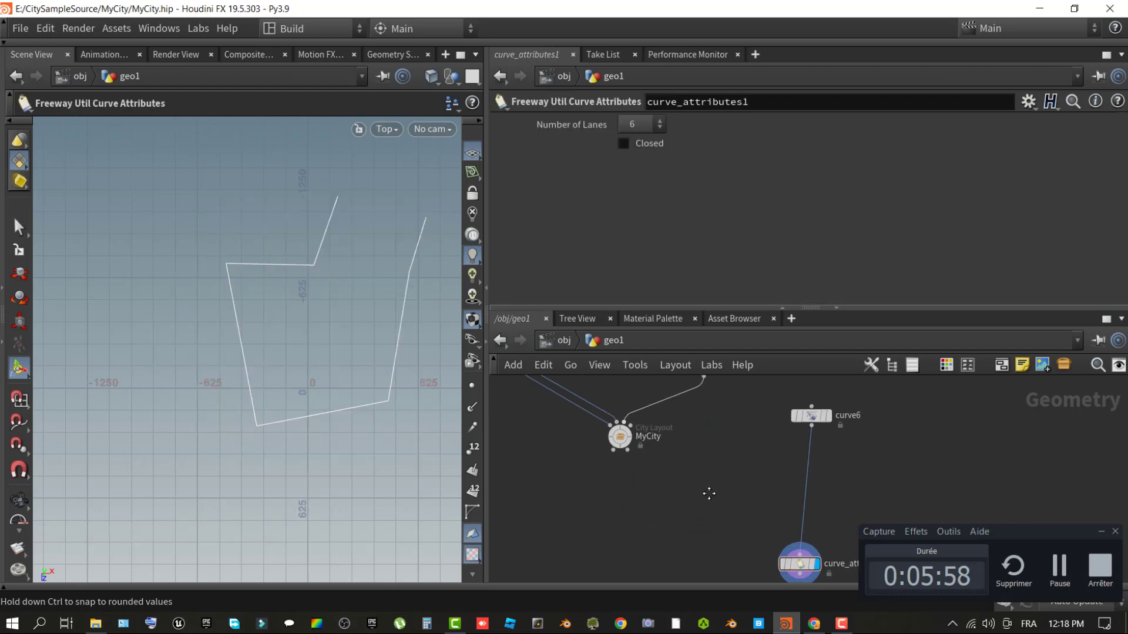
{"action": "left_click", "coordinate": [548, 428]}
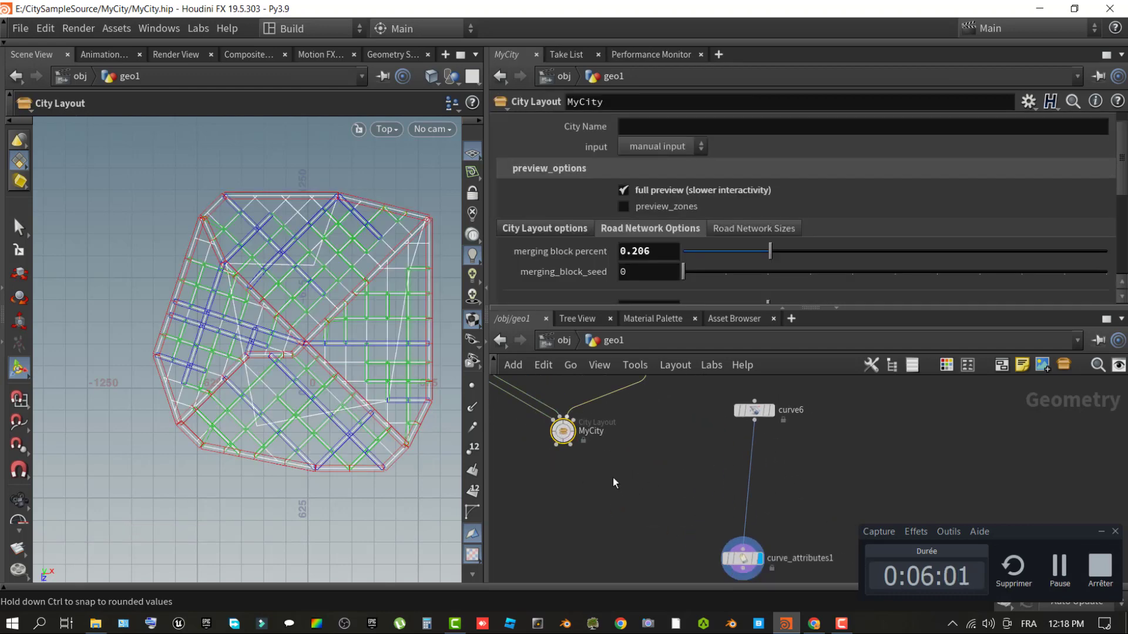
{"action": "scroll", "coordinate": [642, 479], "scroll_direction": "up", "scroll_amount": 3}
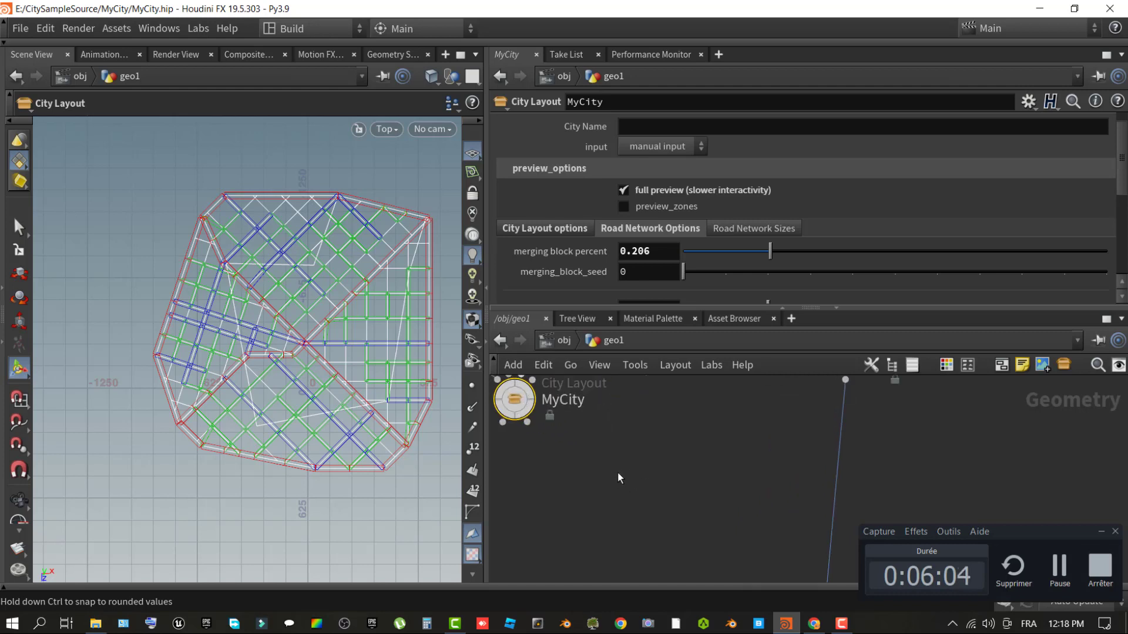
{"action": "key", "text": "Return"}
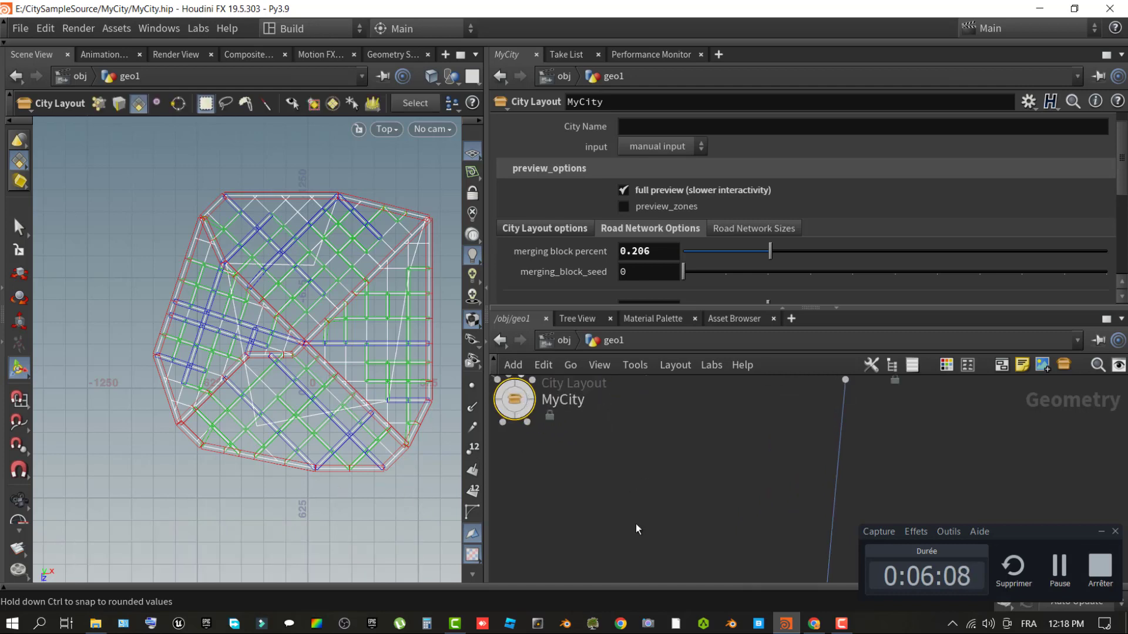
{"action": "left_click", "coordinate": [1093, 529]}
{"action": "left_click", "coordinate": [1100, 531]}
{"action": "scroll", "coordinate": [711, 517], "scroll_direction": "down", "scroll_amount": 3}
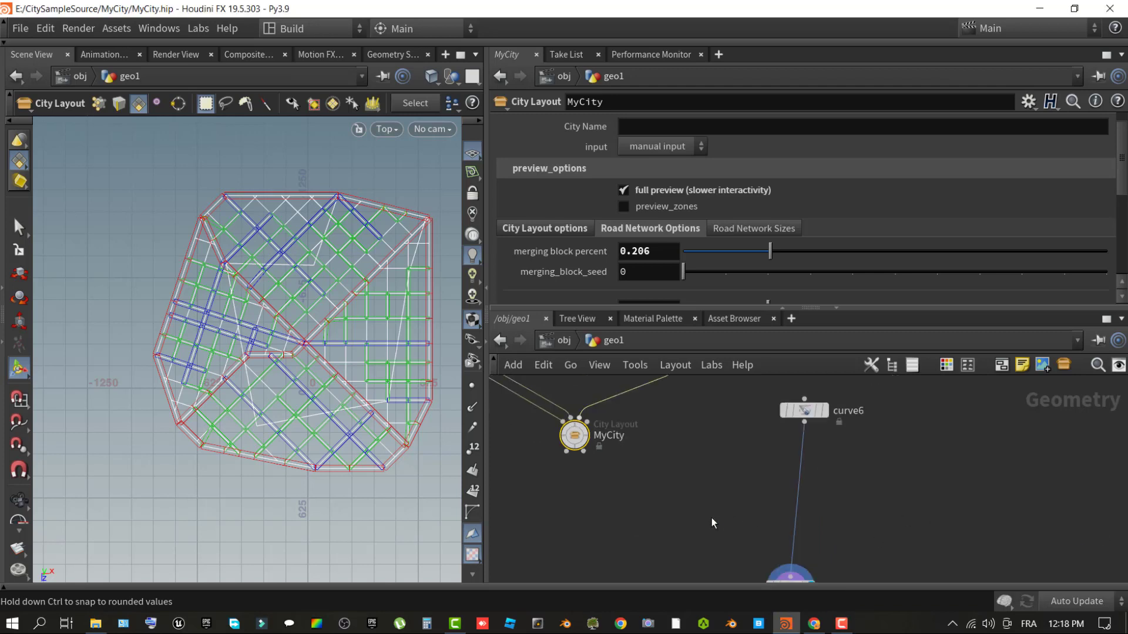
{"action": "scroll", "coordinate": [841, 464], "scroll_direction": "down", "scroll_amount": 3}
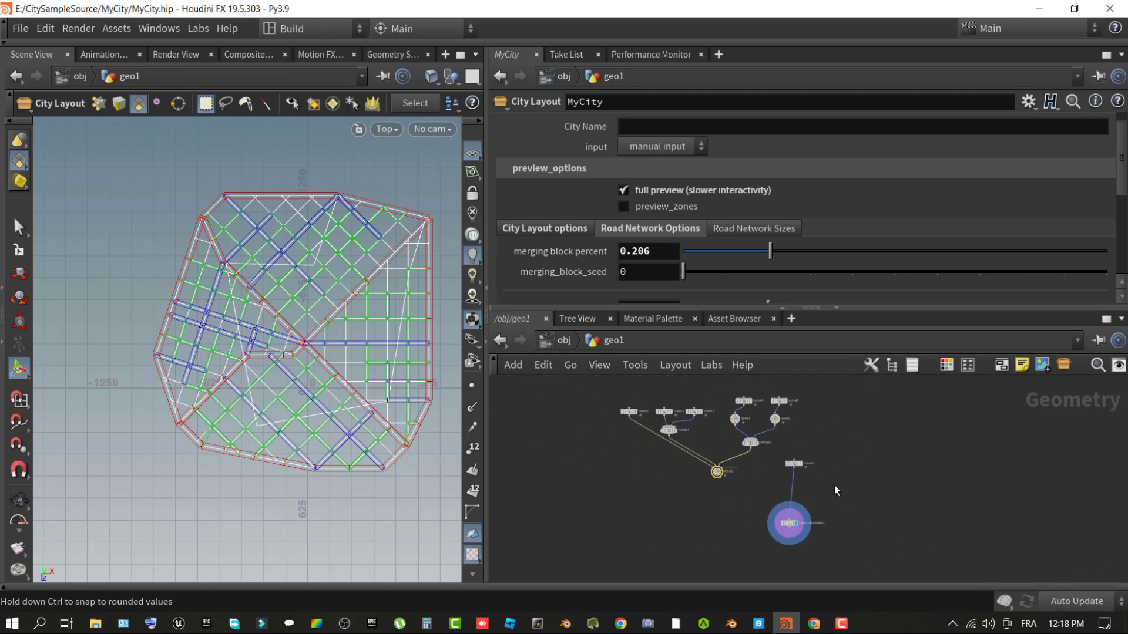
Move curve6 and curve_attributes1 up and to the right beside MyCity.
{"action": "left_click_drag", "start_coordinate": [832, 449], "coordinate": [768, 540]}
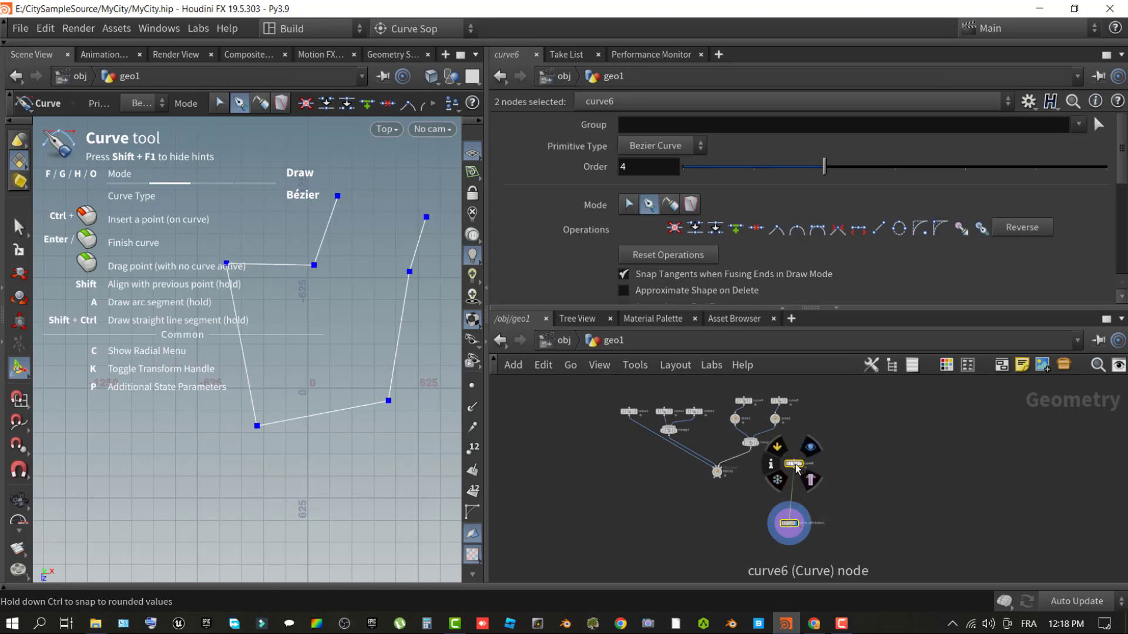
{"action": "left_click_drag", "start_coordinate": [796, 471], "coordinate": [828, 424]}
{"action": "scroll", "coordinate": [876, 482], "scroll_direction": "up", "scroll_amount": 2}
{"action": "scroll", "coordinate": [875, 482], "scroll_direction": "up", "scroll_amount": 2}
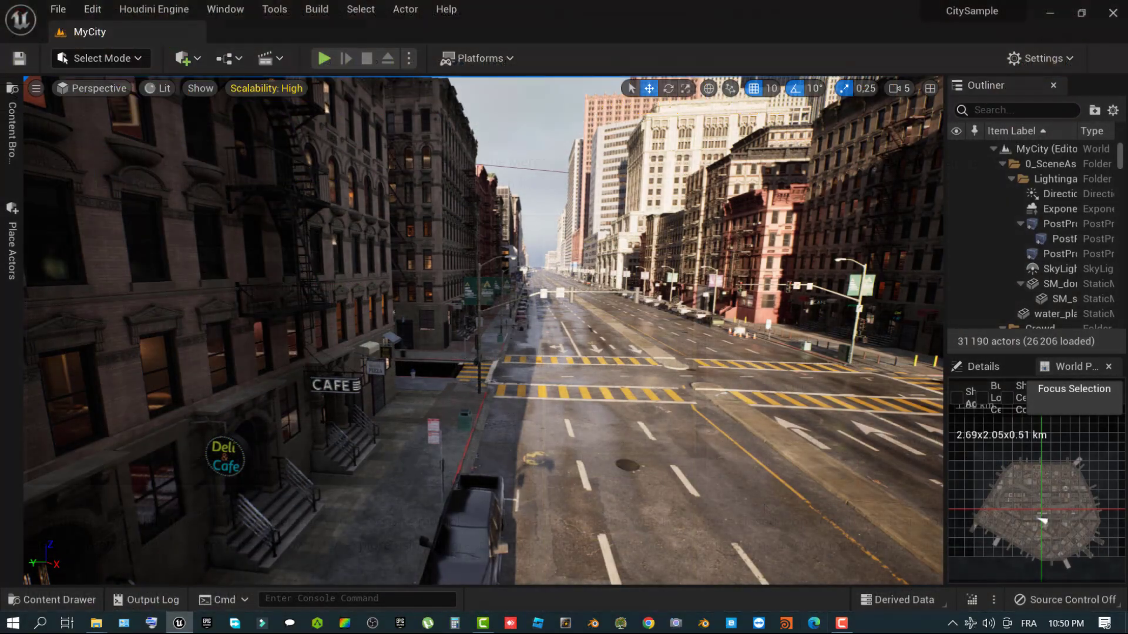
Fly the Unreal camera forward across the intersection of the sample city street.
{"action": "right_click_drag", "start_coordinate": [483, 329], "coordinate": [516, 329]}
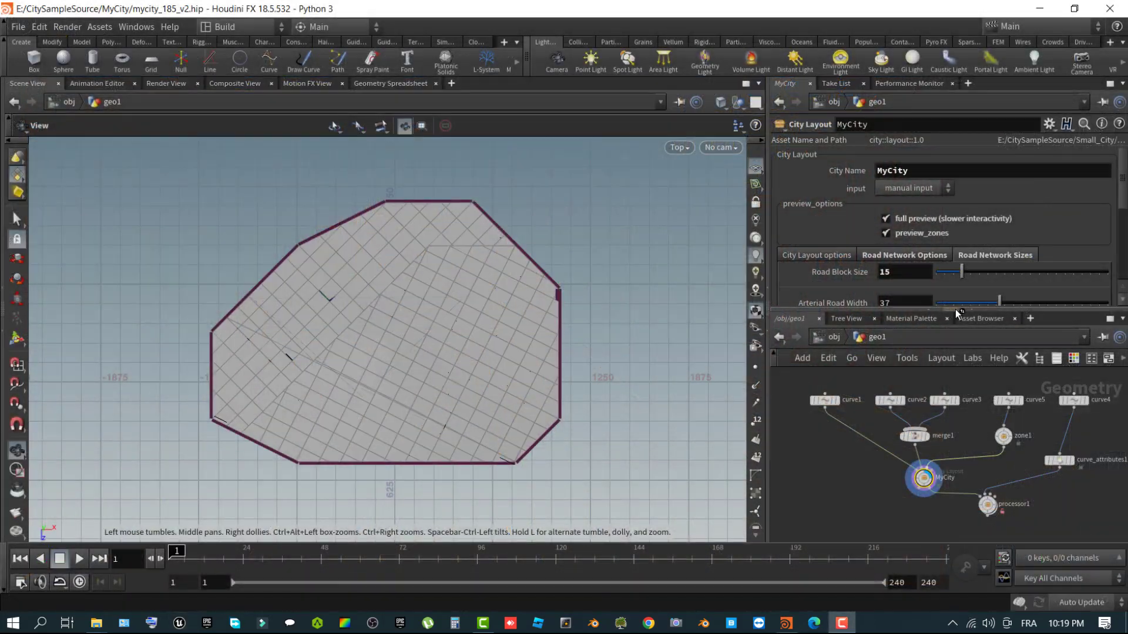
Enlarge the network and parameter panes and set the update mode to Manual.
{"action": "left_click_drag", "start_coordinate": [957, 312], "coordinate": [956, 206]}
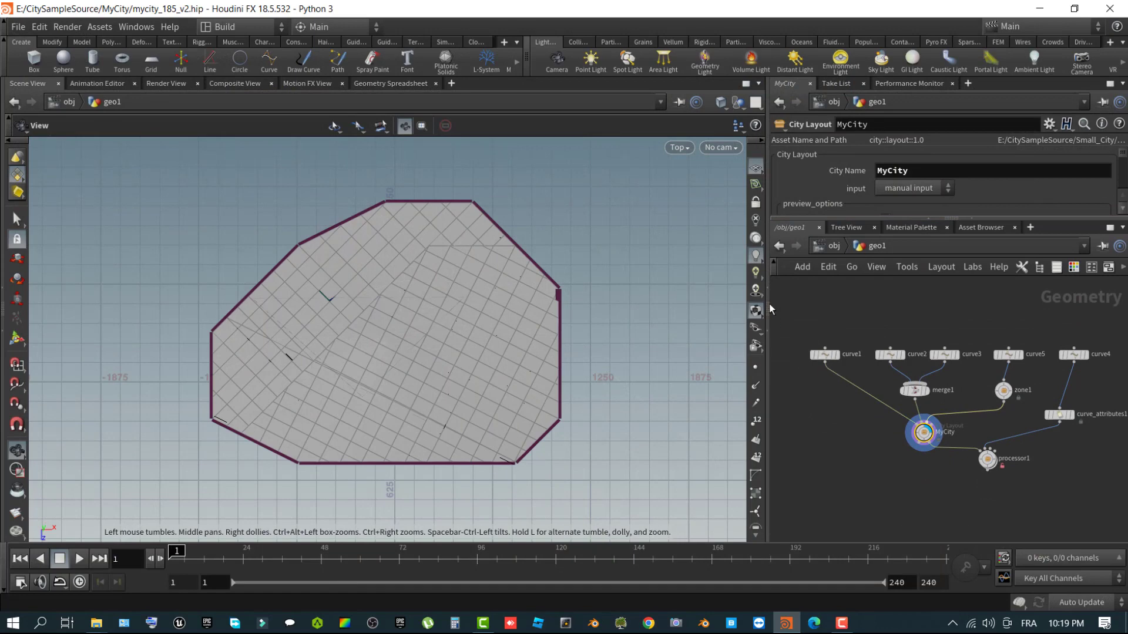
{"action": "left_click_drag", "start_coordinate": [771, 310], "coordinate": [648, 311]}
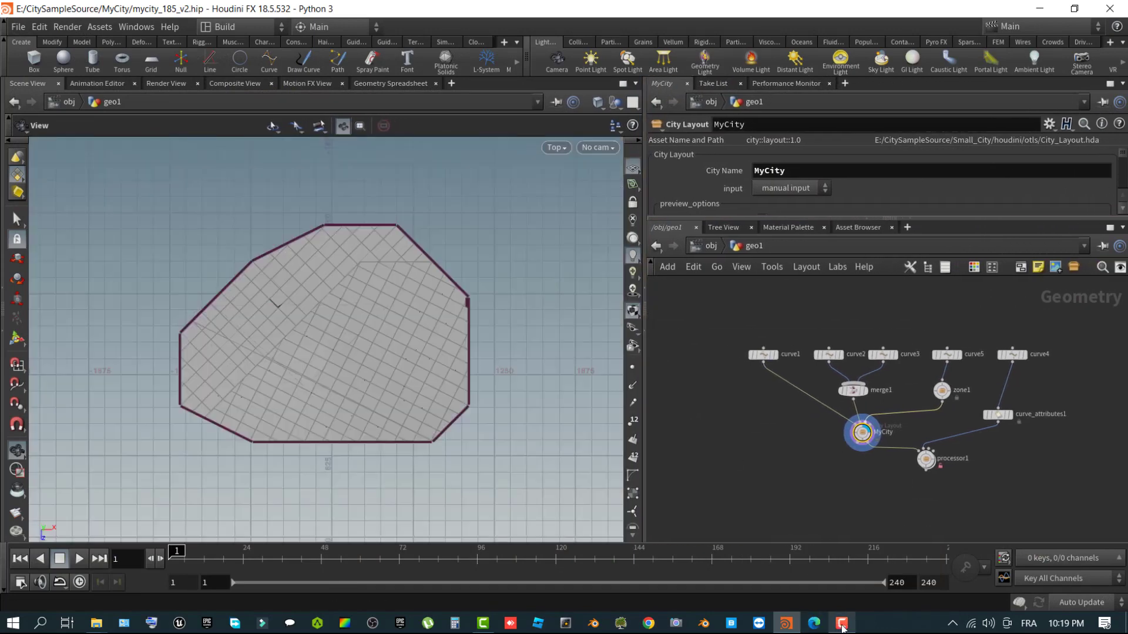
{"action": "left_click", "coordinate": [1068, 603]}
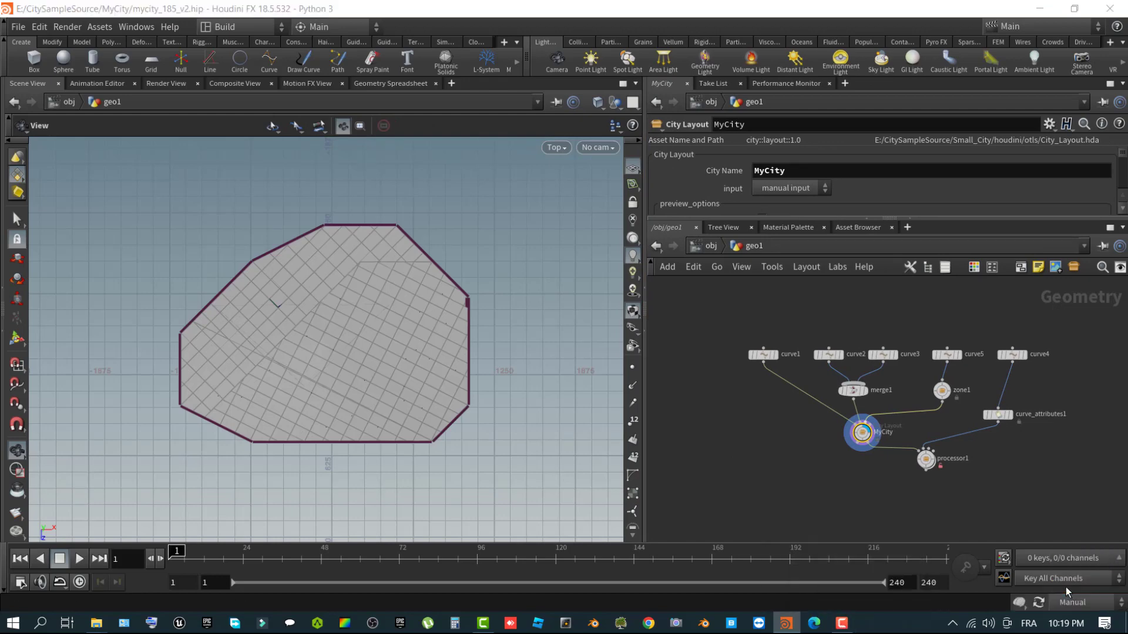
Switch the viewport to four views and back to single Perspective, then bring up the node list.
{"action": "key", "text": "space+b"}
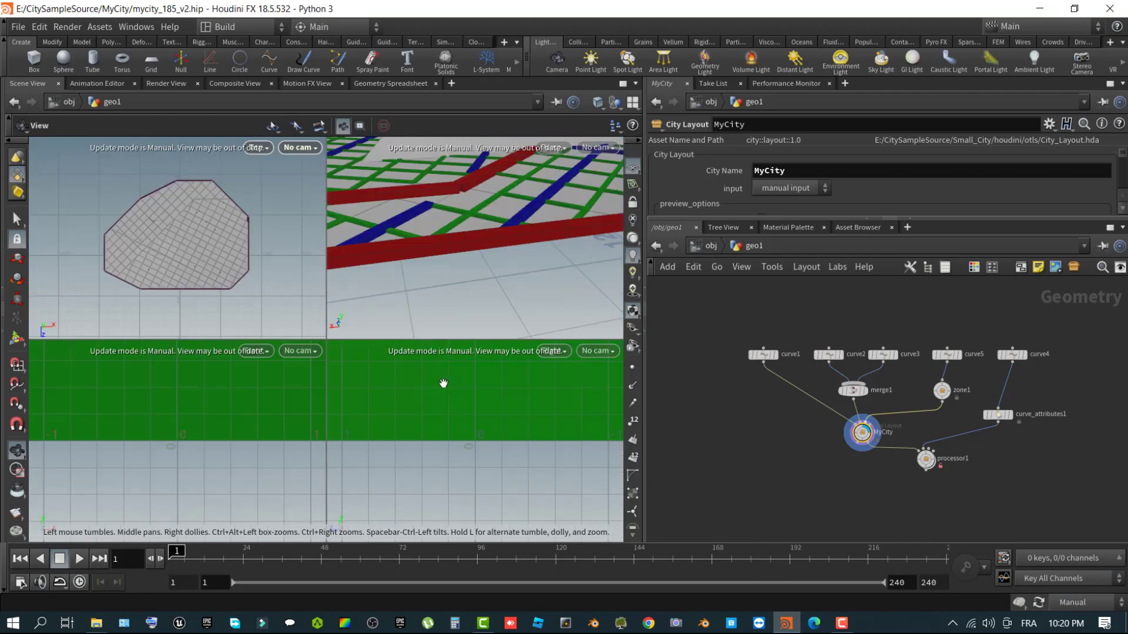
{"action": "key", "text": "space+b"}
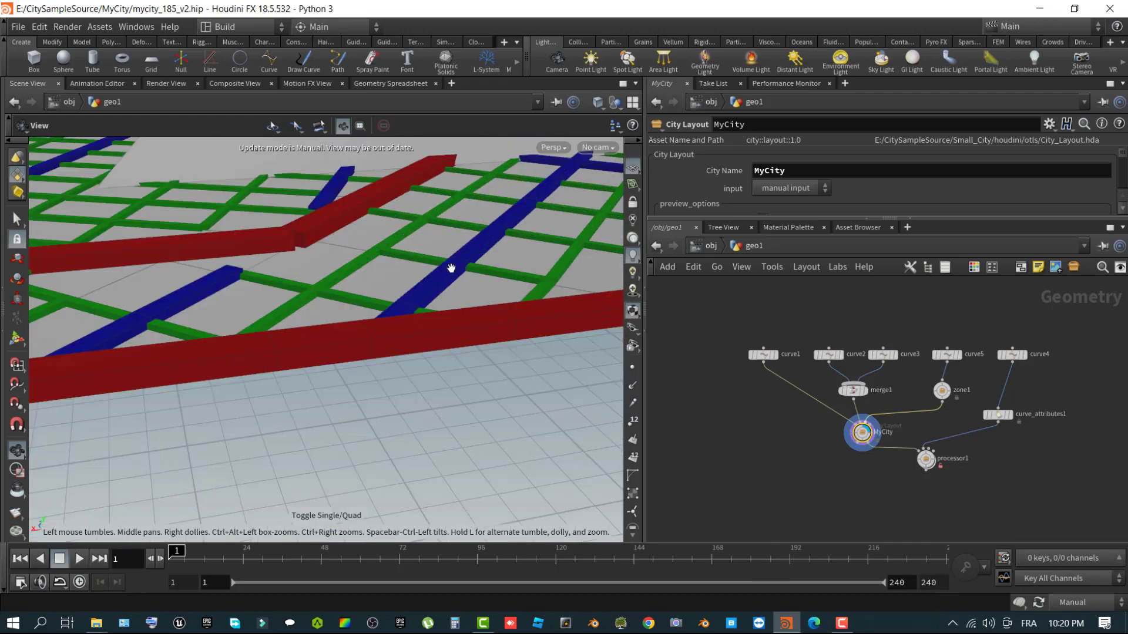
{"action": "left_click_drag", "start_coordinate": [365, 308], "coordinate": [315, 252]}
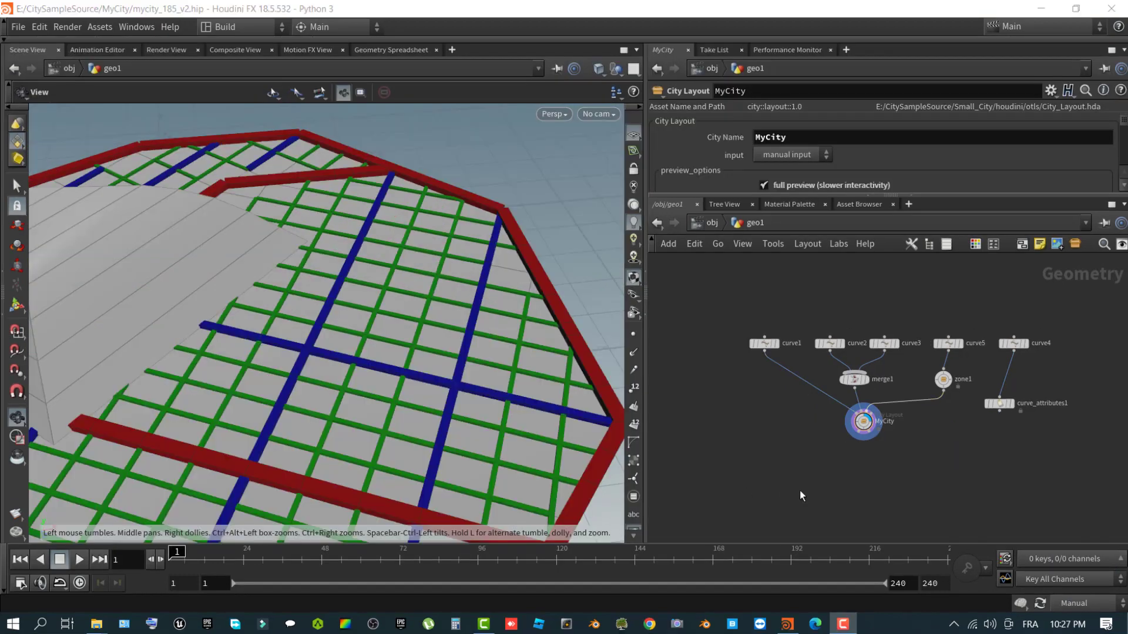
{"action": "key", "text": "Tab"}
{"action": "key", "text": "Escape"}
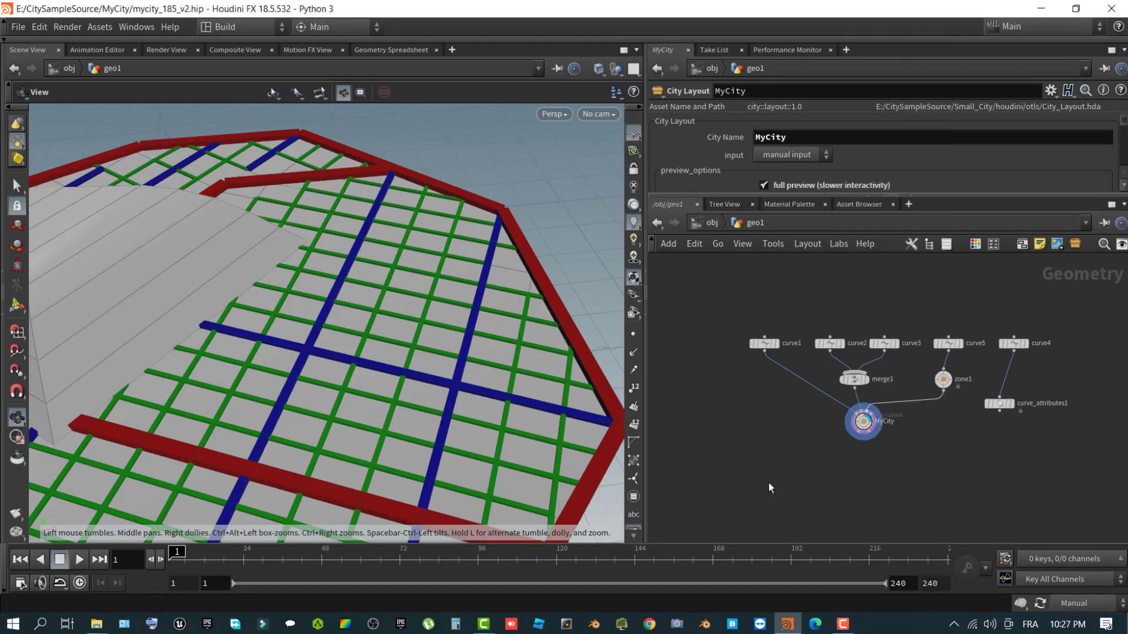
{"action": "key", "text": "Tab"}
Search 'CITY' and place a City Processor node (processor1) below MyCity.
{"action": "type", "text": "CITY"}
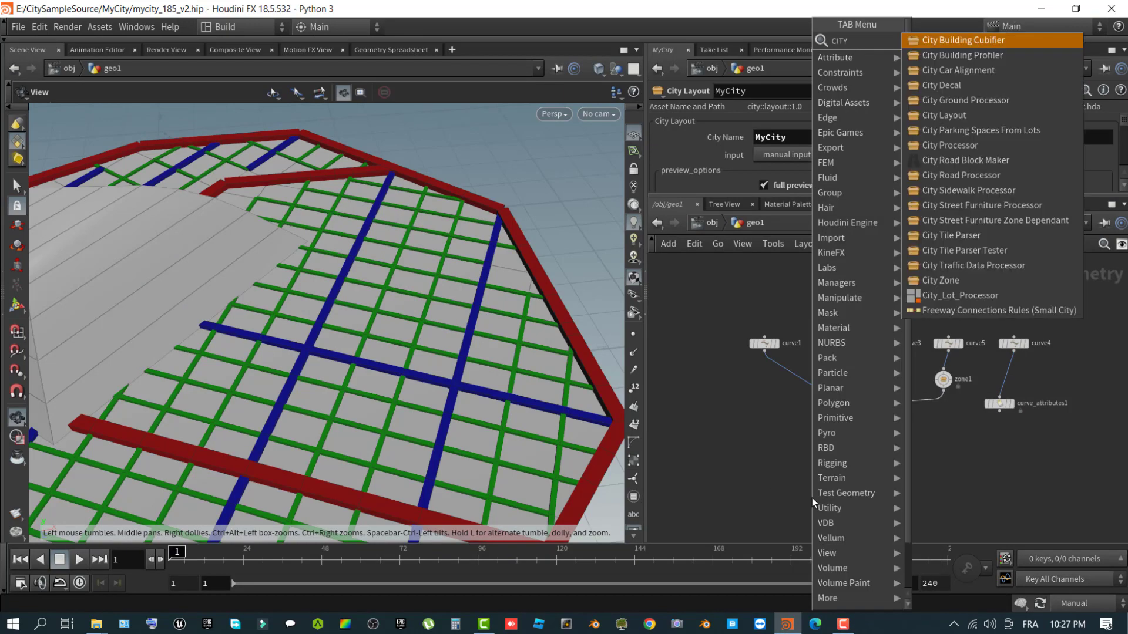
{"action": "left_click", "coordinate": [989, 144]}
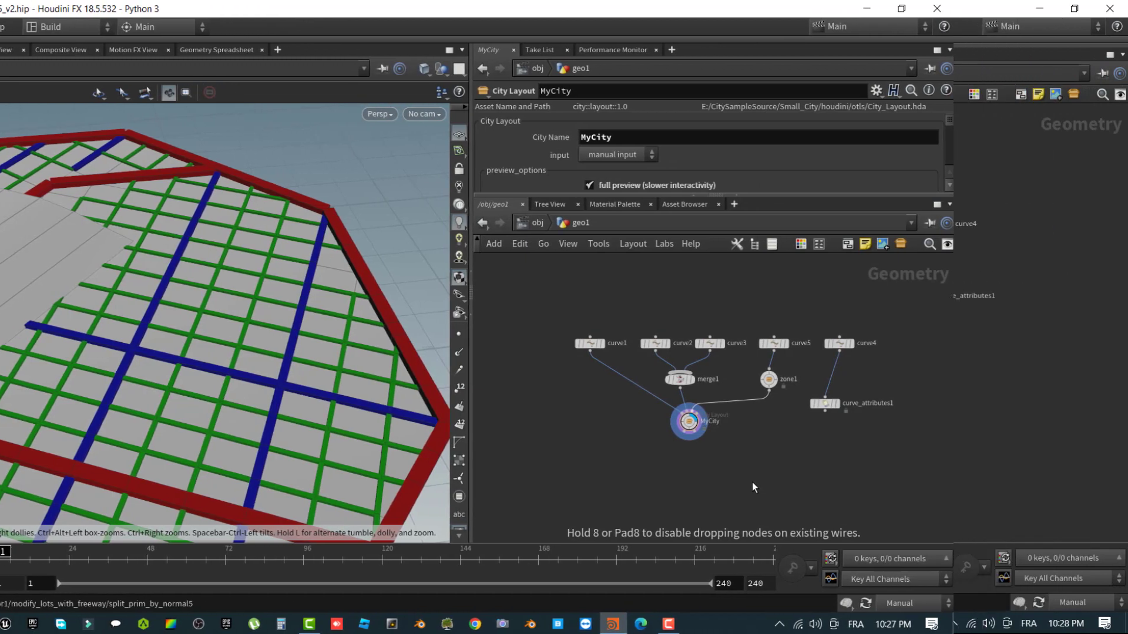
{"action": "left_click", "coordinate": [659, 485]}
{"action": "scroll", "coordinate": [607, 398], "scroll_direction": "up", "scroll_amount": 3}
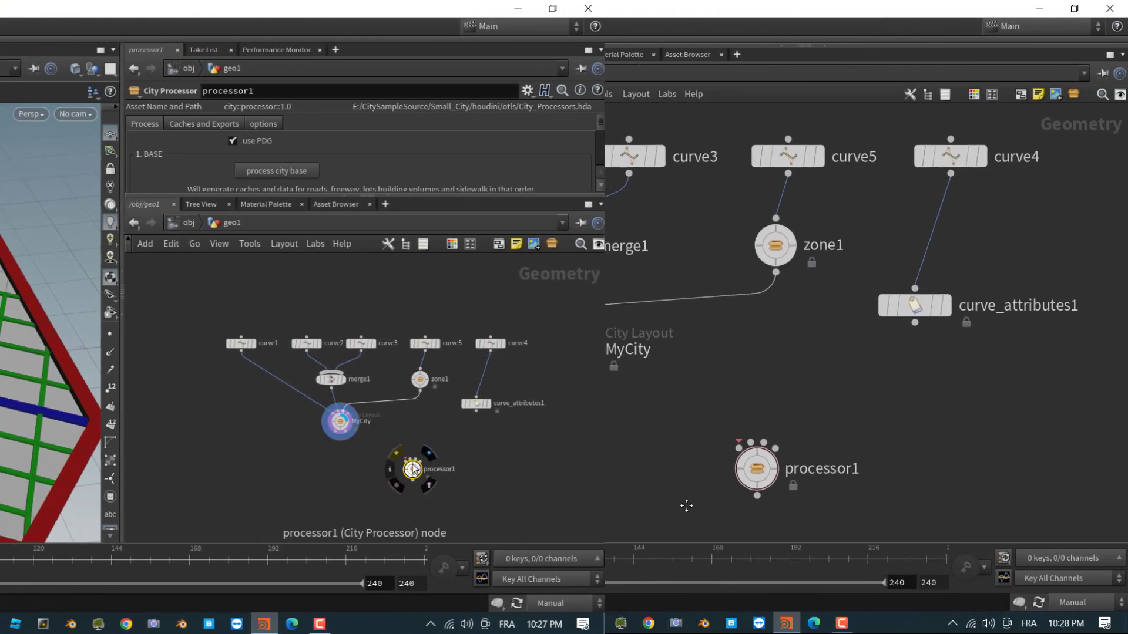
{"action": "scroll", "coordinate": [756, 349], "scroll_direction": "down", "scroll_amount": 3}
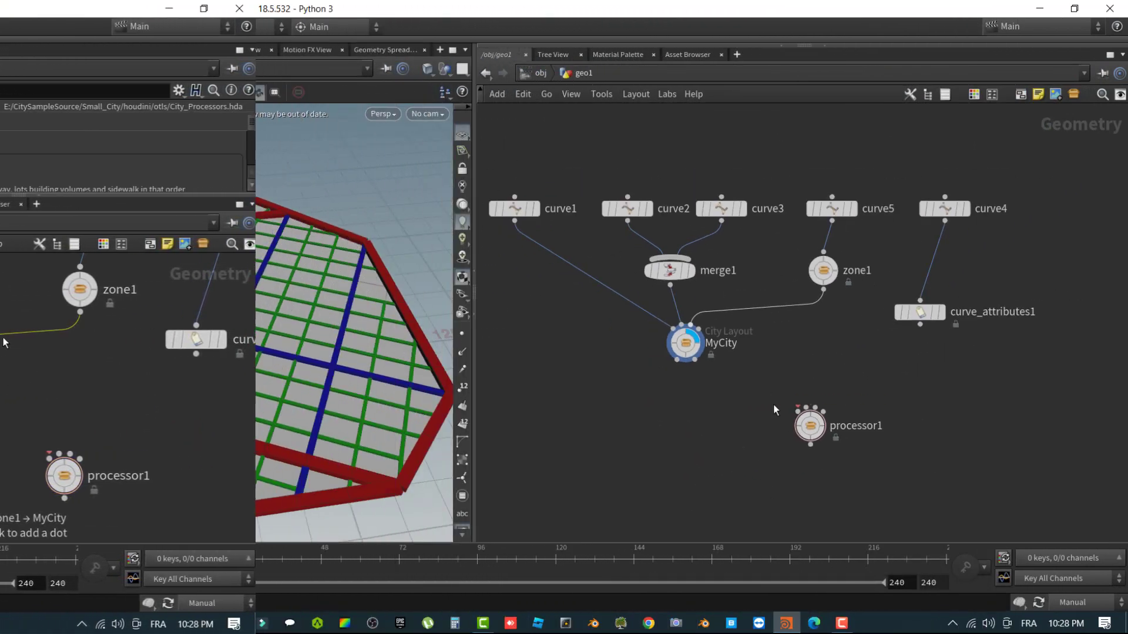
{"action": "mouse_move", "coordinate": [936, 319]}
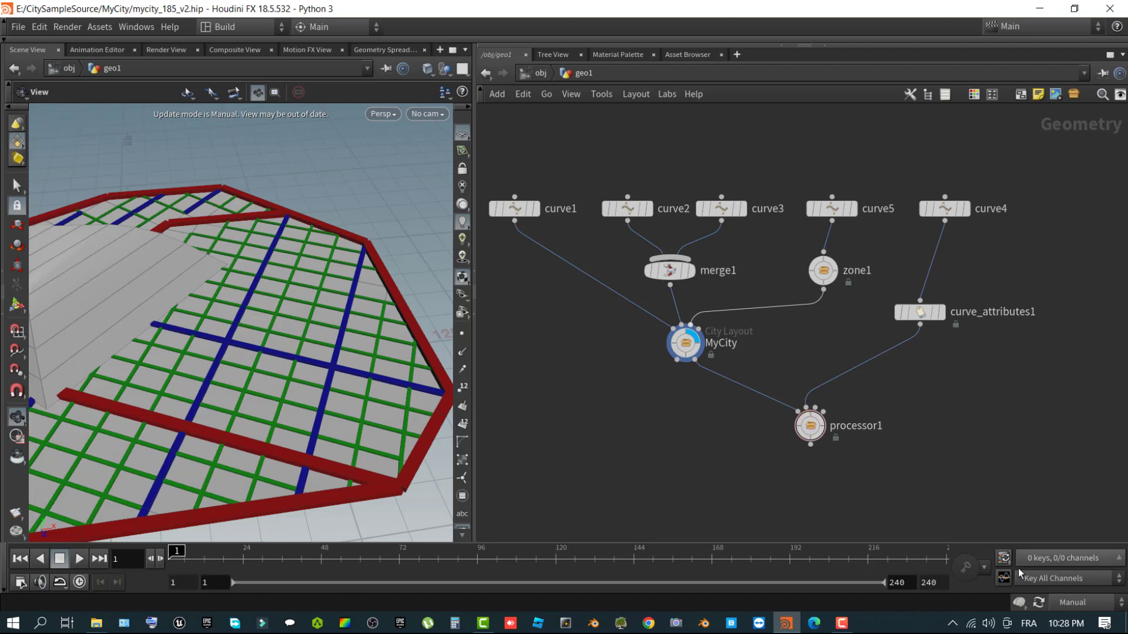
Set the update mode to Auto Update so processor1 cooks the buildings.
{"action": "left_click", "coordinate": [1072, 603]}
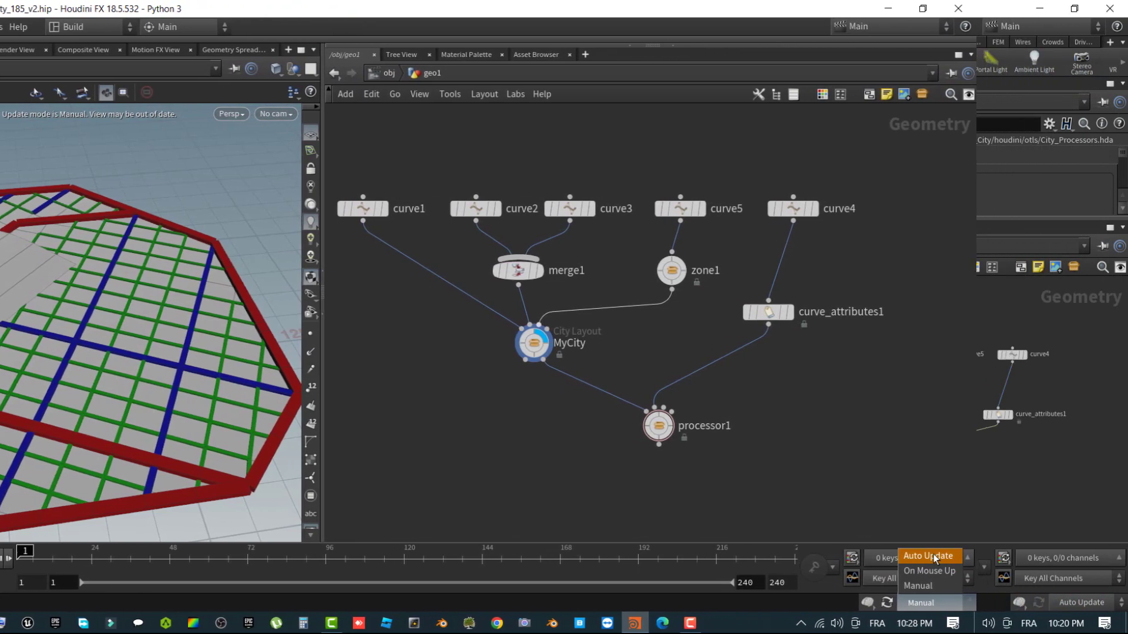
{"action": "left_click", "coordinate": [986, 556]}
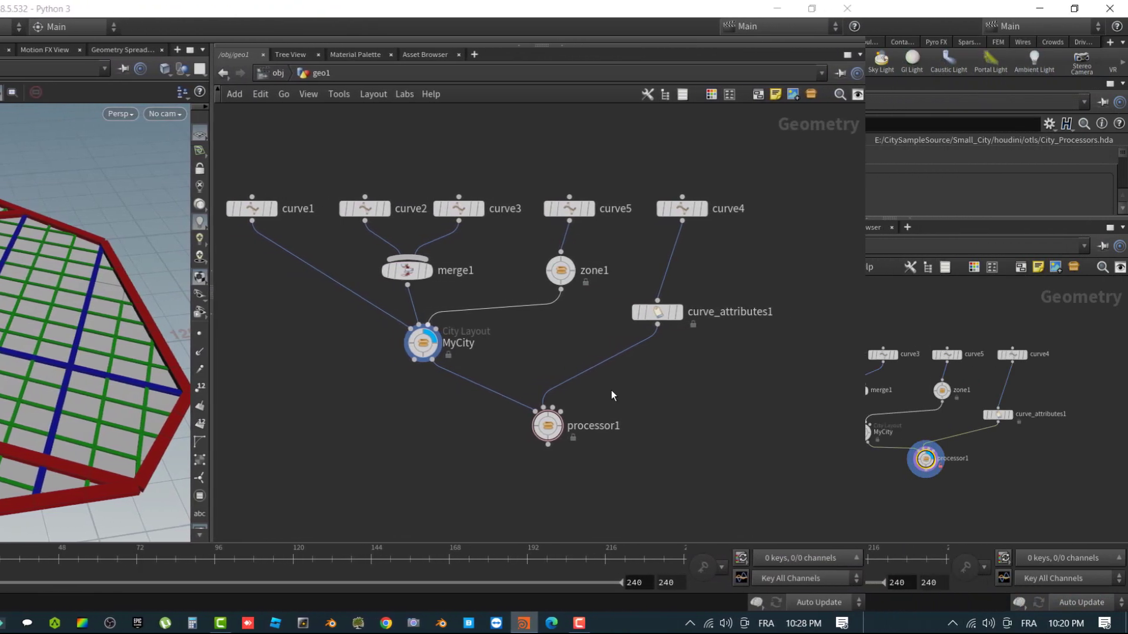
{"action": "mouse_move", "coordinate": [610, 424]}
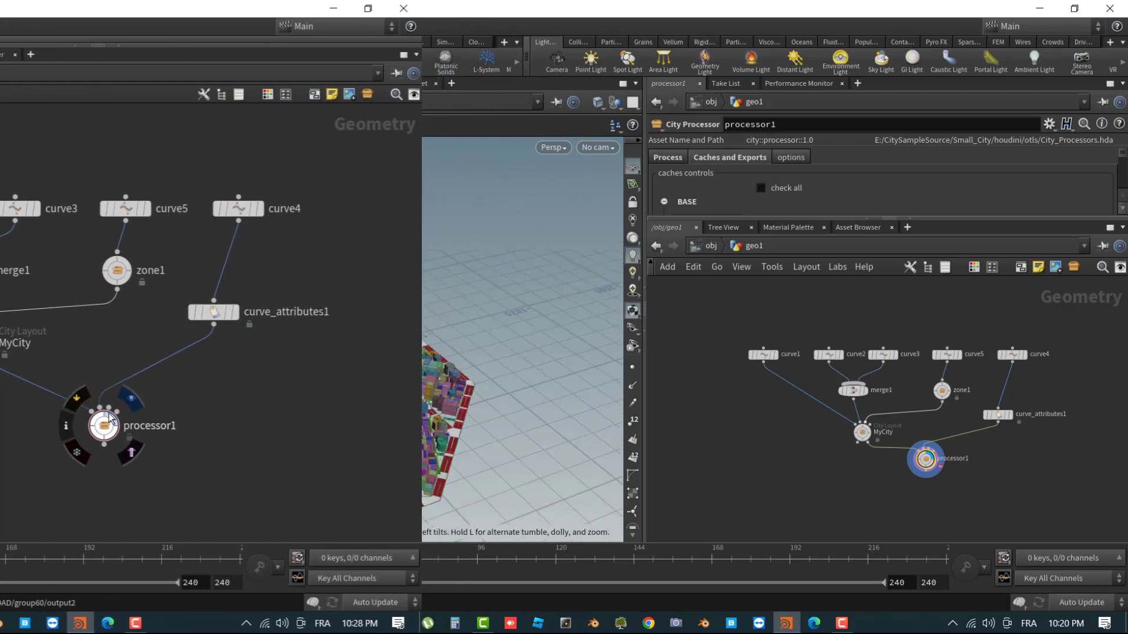
Zoom and orbit through the generated city along its streets, then tilt low toward the tall towers.
{"action": "scroll", "coordinate": [383, 162], "scroll_direction": "up", "scroll_amount": 5}
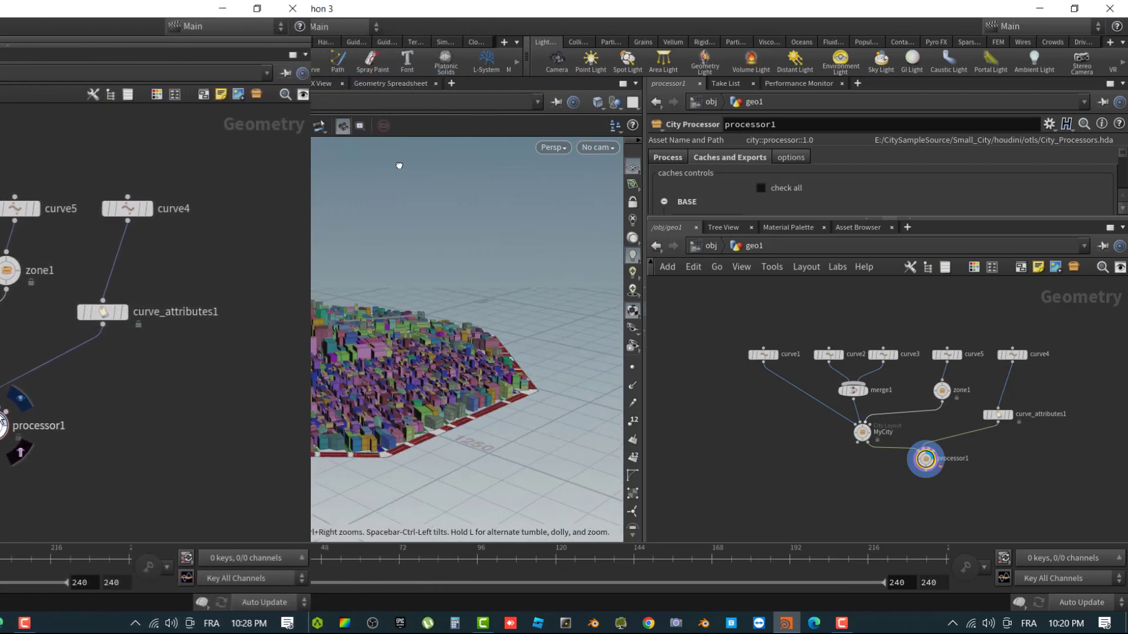
{"action": "scroll", "coordinate": [309, 517], "scroll_direction": "up", "scroll_amount": 5}
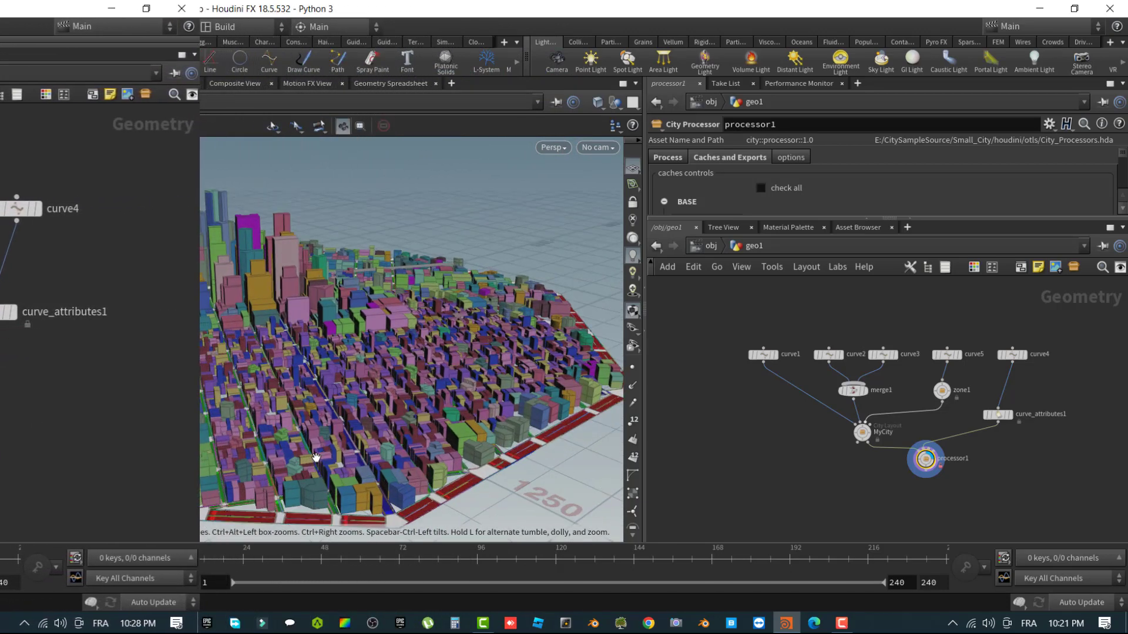
{"action": "scroll", "coordinate": [317, 421], "scroll_direction": "up", "scroll_amount": 4}
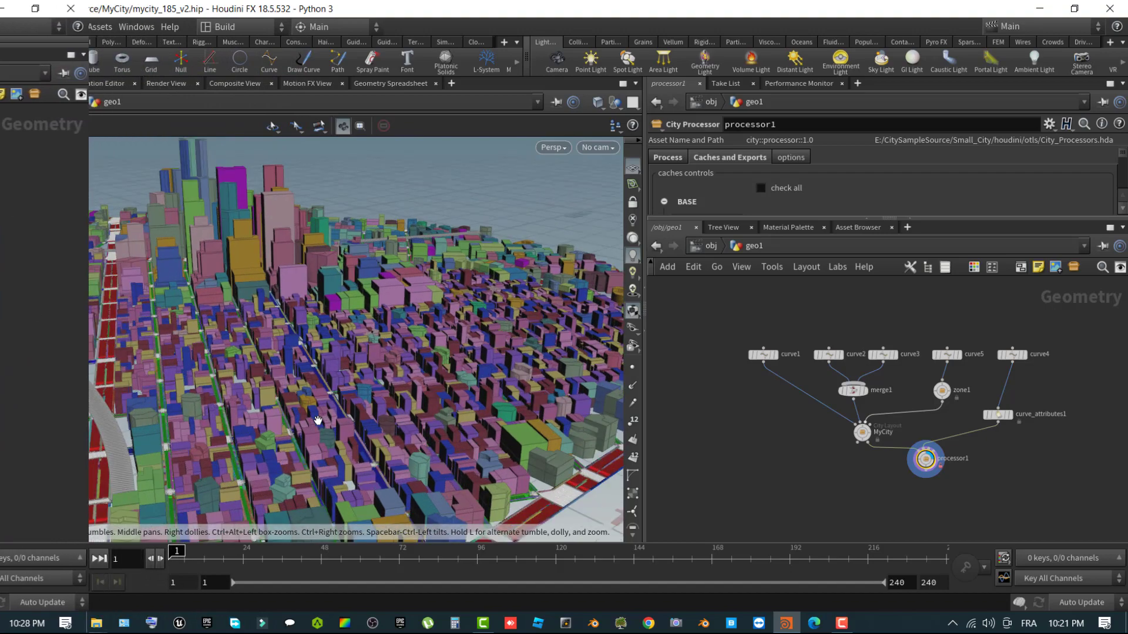
{"action": "scroll", "coordinate": [371, 414], "scroll_direction": "up", "scroll_amount": 2}
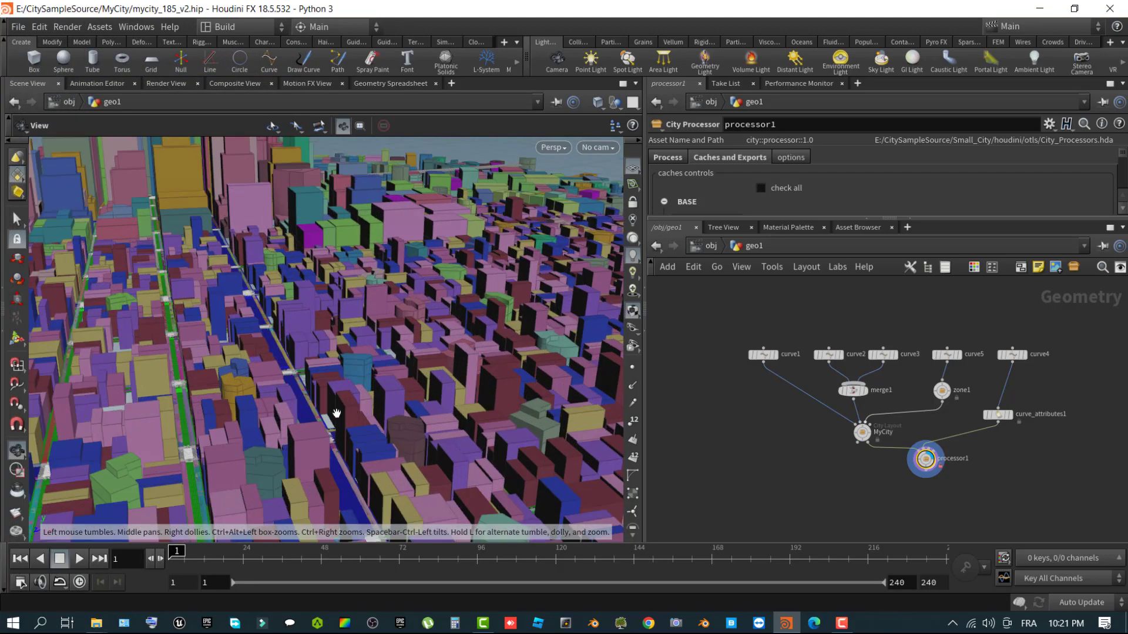
{"action": "scroll", "coordinate": [339, 396], "scroll_direction": "up", "scroll_amount": 4}
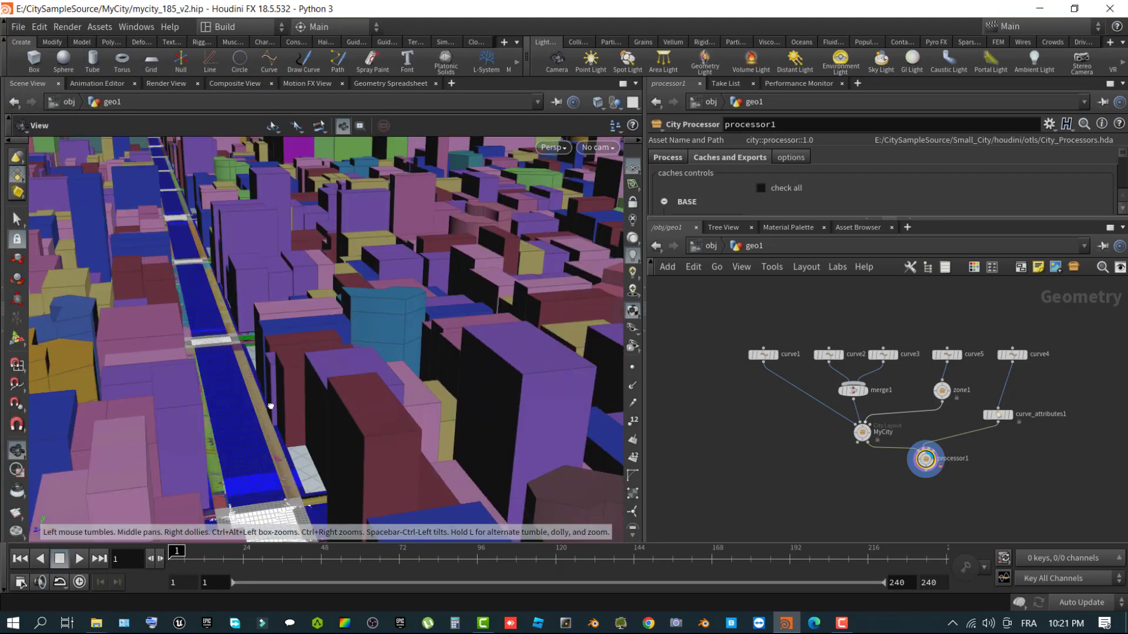
{"action": "scroll", "coordinate": [270, 405], "scroll_direction": "up", "scroll_amount": 8}
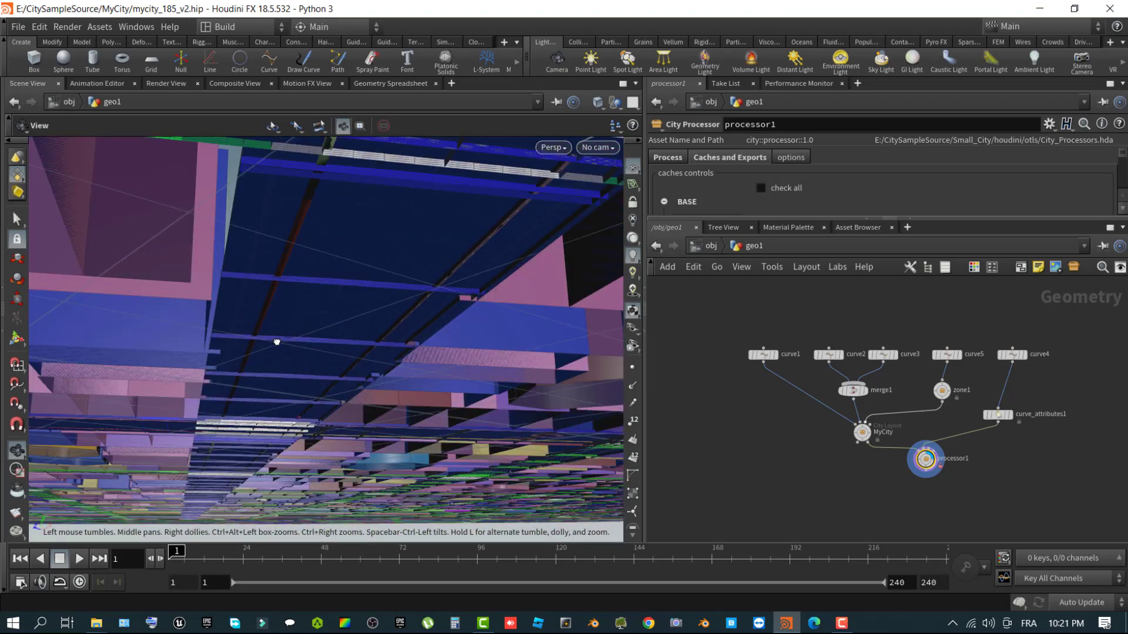
{"action": "left_click_drag", "start_coordinate": [277, 342], "coordinate": [277, 383]}
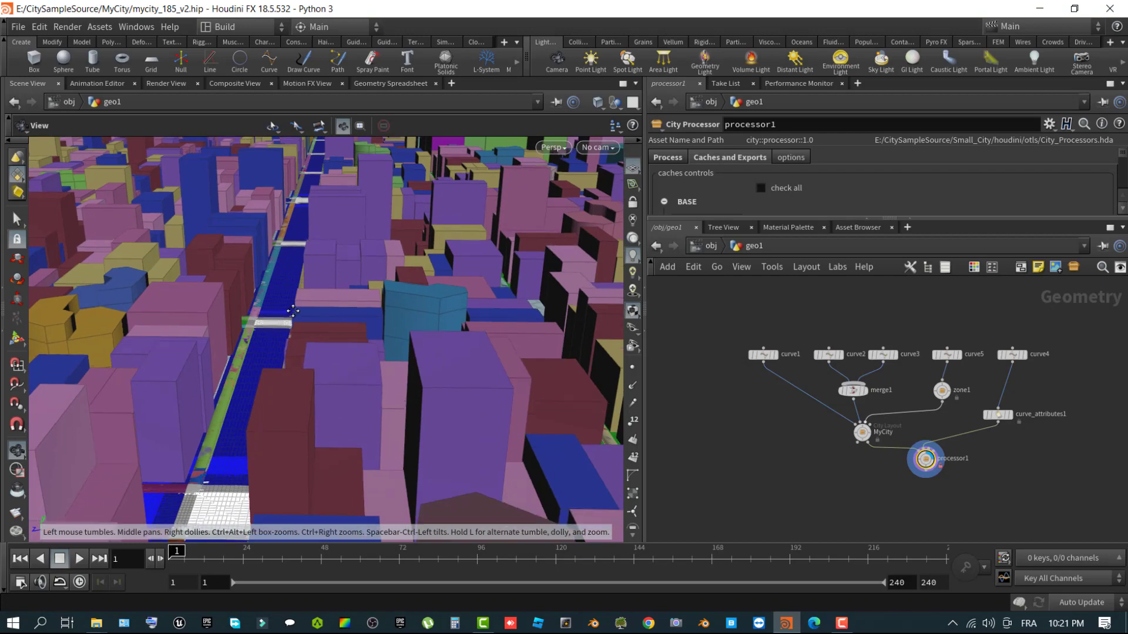
{"action": "left_click_drag", "start_coordinate": [292, 311], "coordinate": [325, 282]}
{"action": "left_click_drag", "start_coordinate": [578, 303], "coordinate": [721, 336]}
{"action": "left_click_drag", "start_coordinate": [828, 357], "coordinate": [938, 381]}
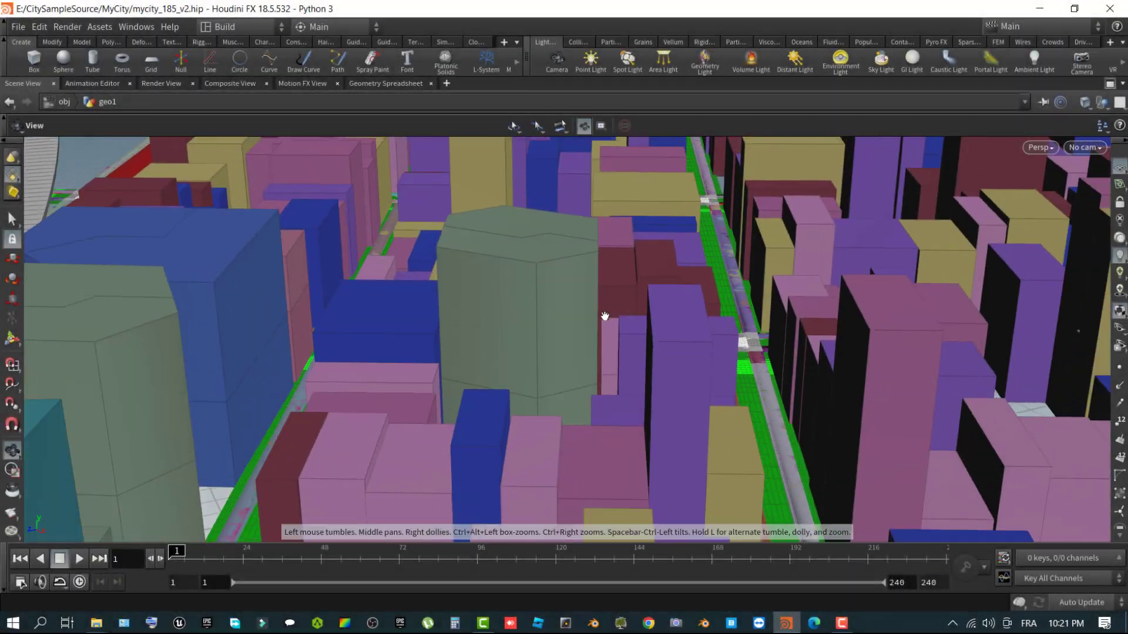
{"action": "scroll", "coordinate": [606, 340], "scroll_direction": "down", "scroll_amount": 10}
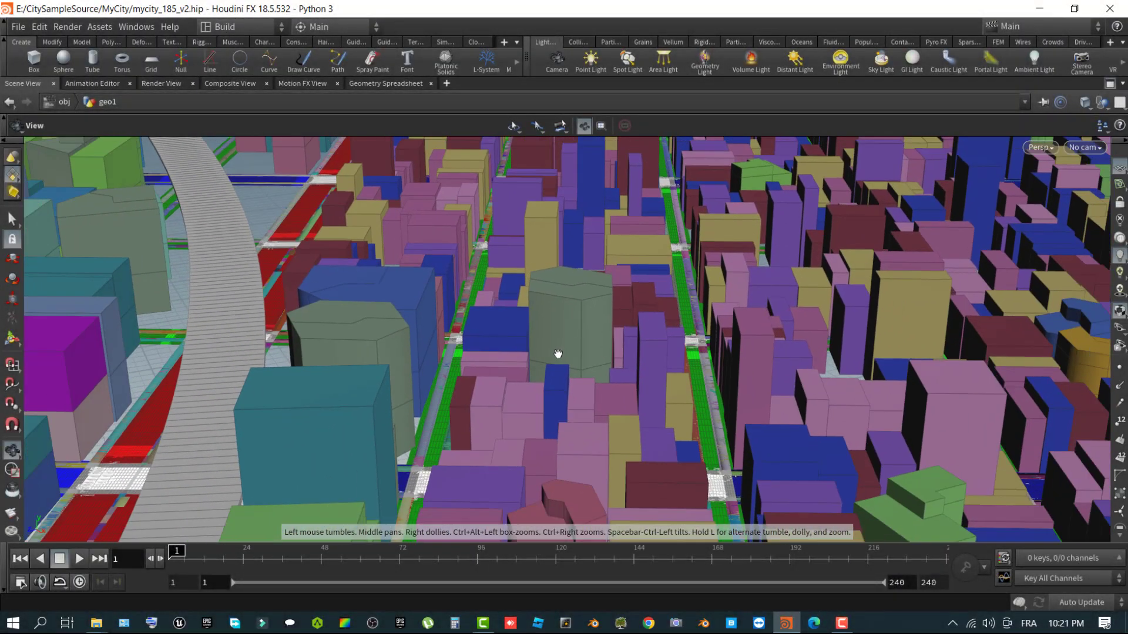
{"action": "scroll", "coordinate": [558, 354], "scroll_direction": "down", "scroll_amount": 10}
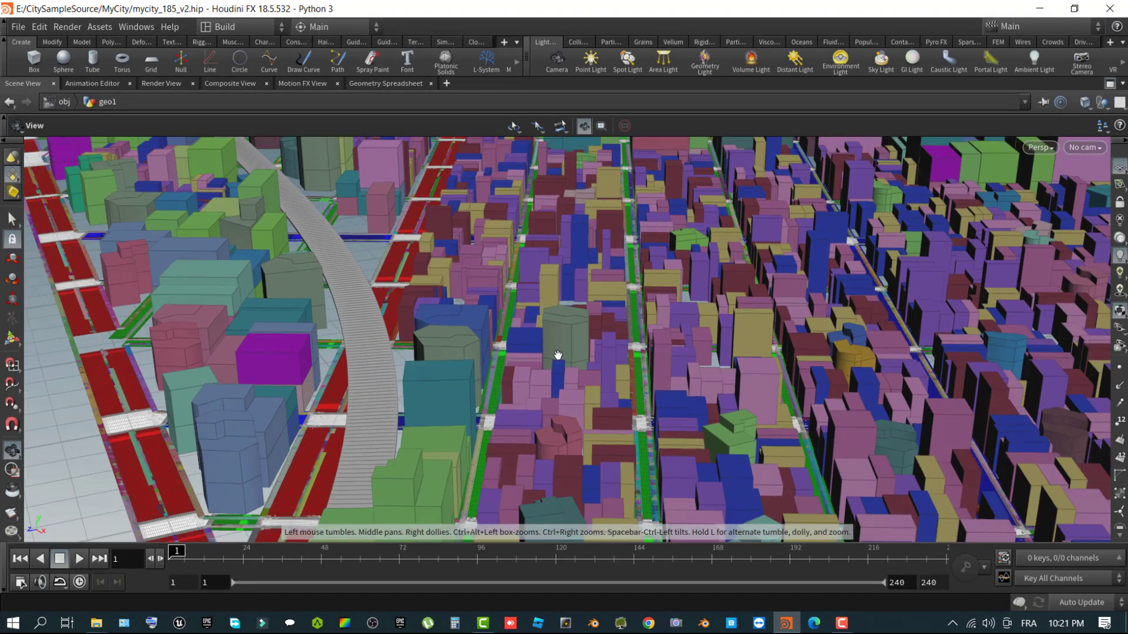
{"action": "scroll", "coordinate": [558, 354], "scroll_direction": "down", "scroll_amount": 10}
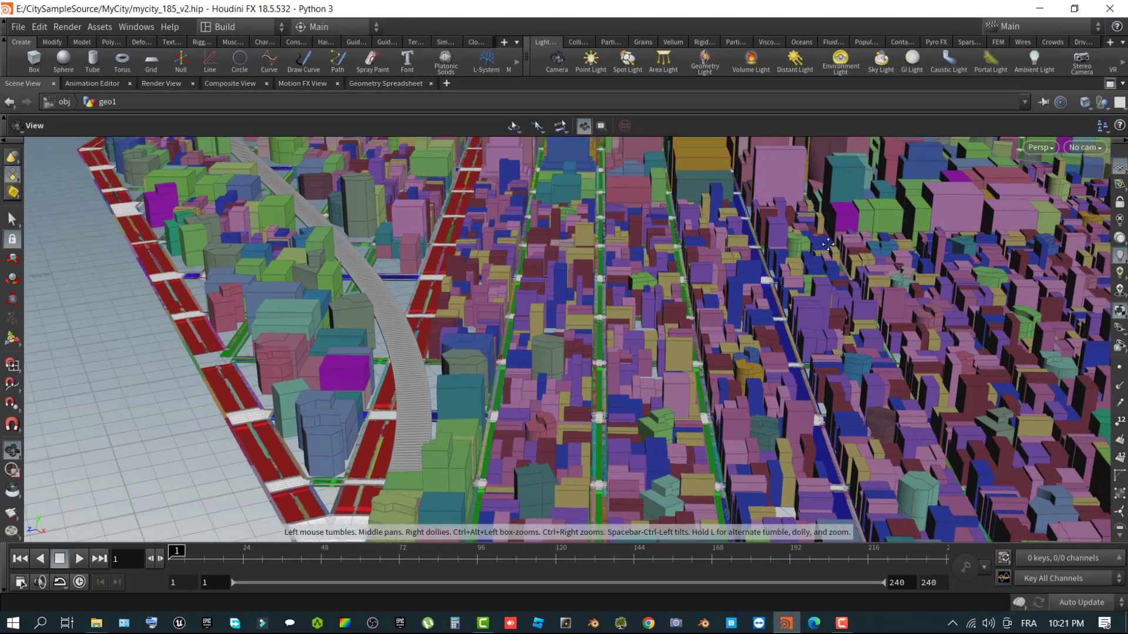
{"action": "left_click_drag", "start_coordinate": [827, 244], "coordinate": [795, 369]}
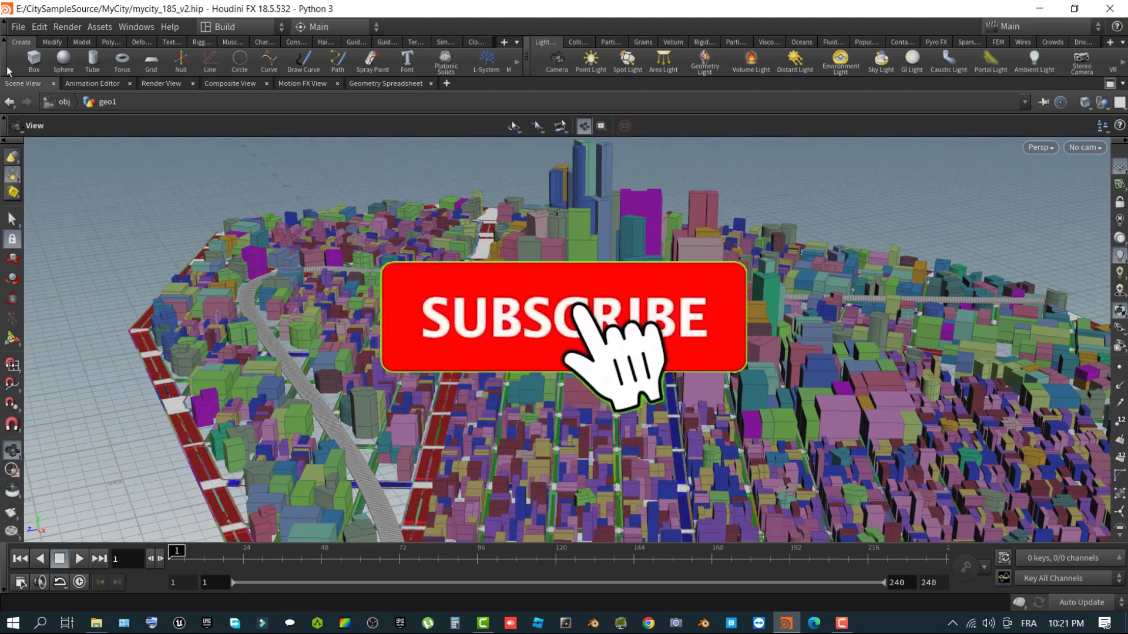
Hide the tool shelf row and orbit to frame the whole hexagonal city.
{"action": "left_click", "coordinate": [5, 67]}
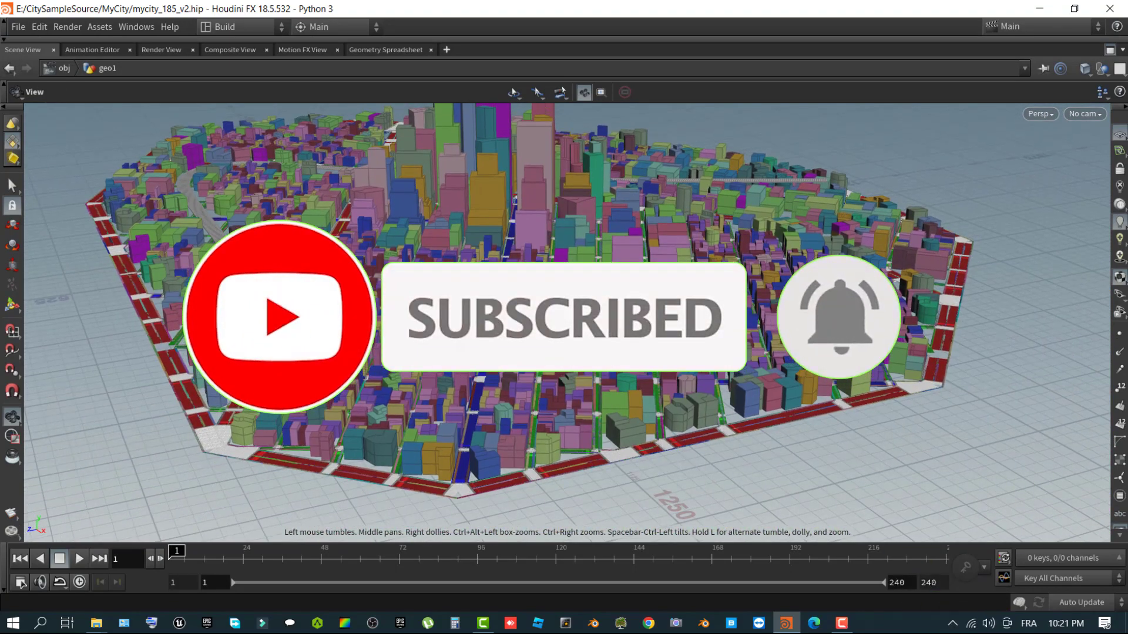
{"action": "left_click_drag", "start_coordinate": [235, 199], "coordinate": [284, 175]}
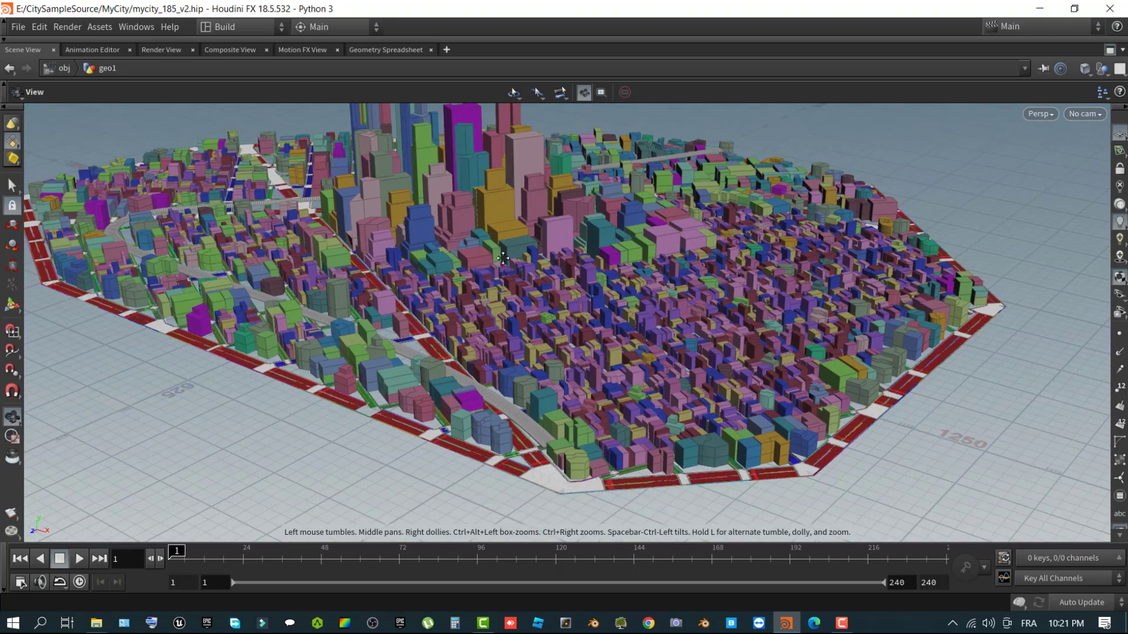